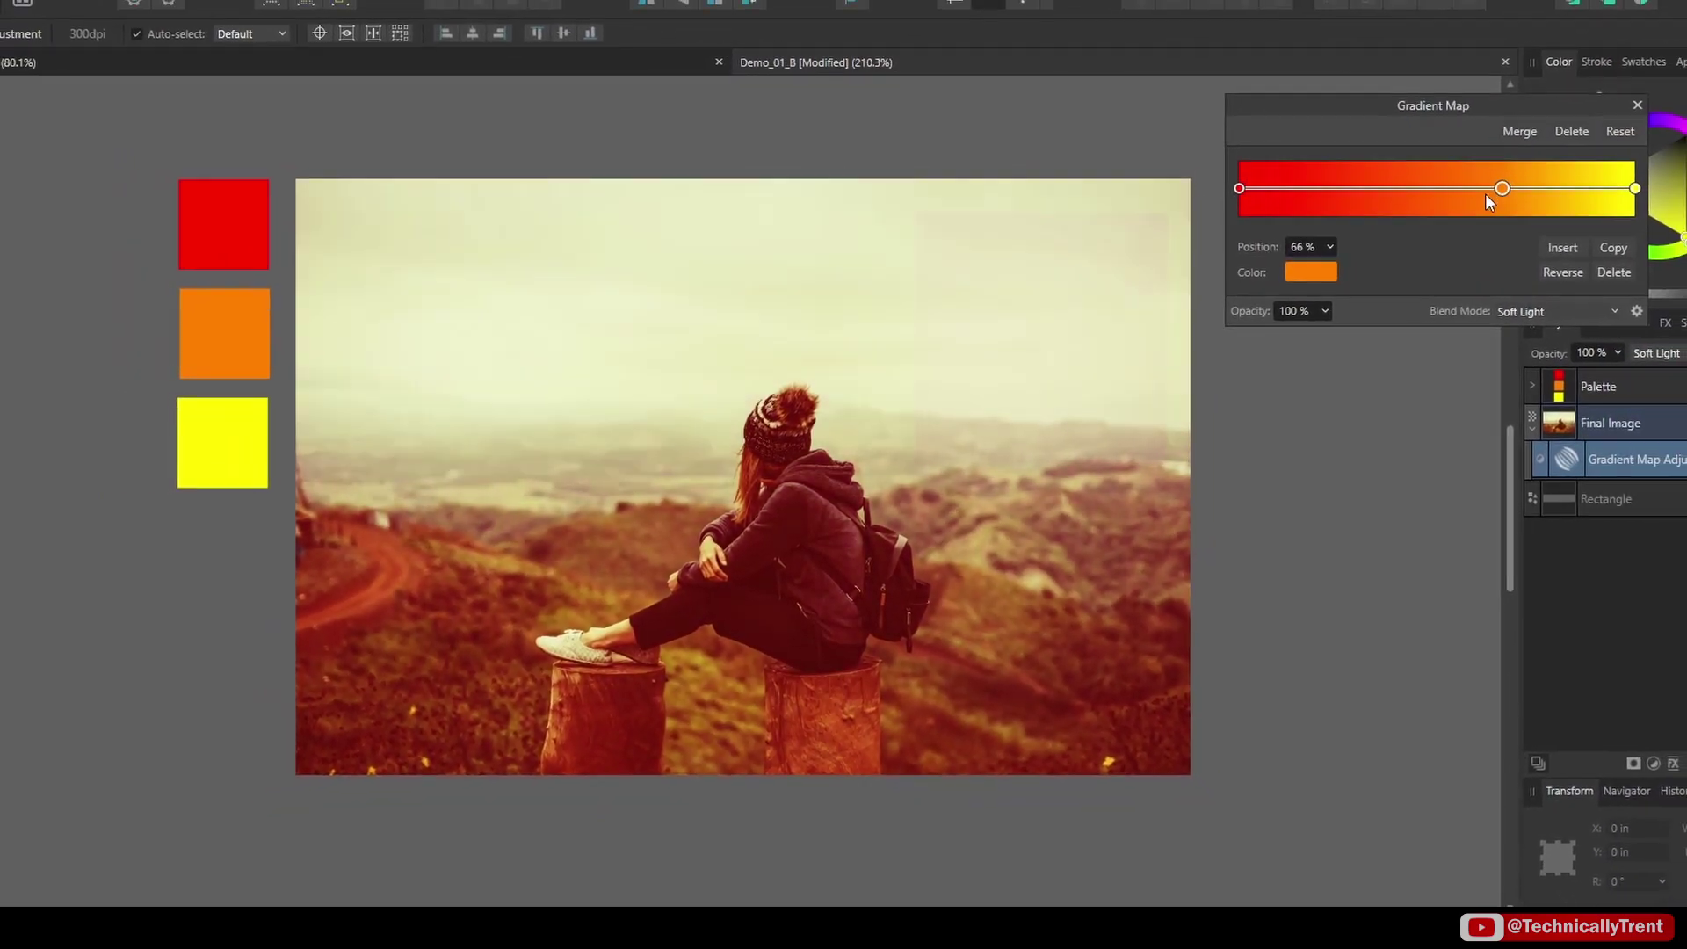
# - Toggle the gradient map off to view the 'Follows a direction' slide with its blue-to-orange bar
pyautogui.click(1673, 465)
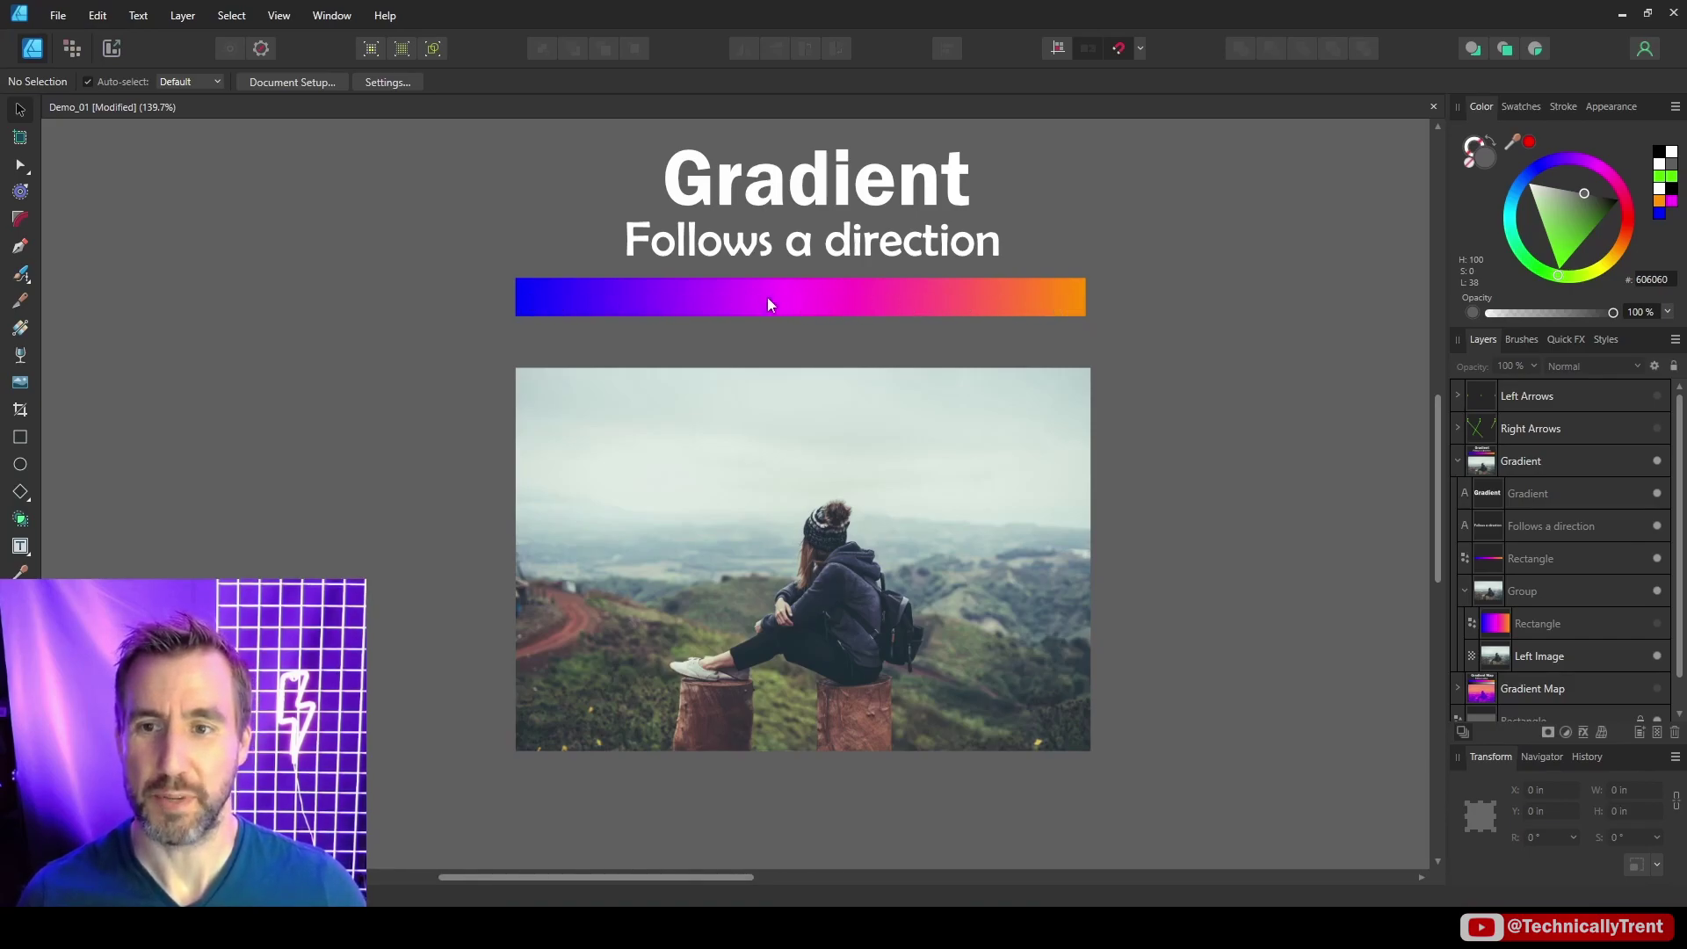
# - Show the blue-to-orange gradient rectangle over the photo and lower its opacity to 60%
pyautogui.click(1657, 623)
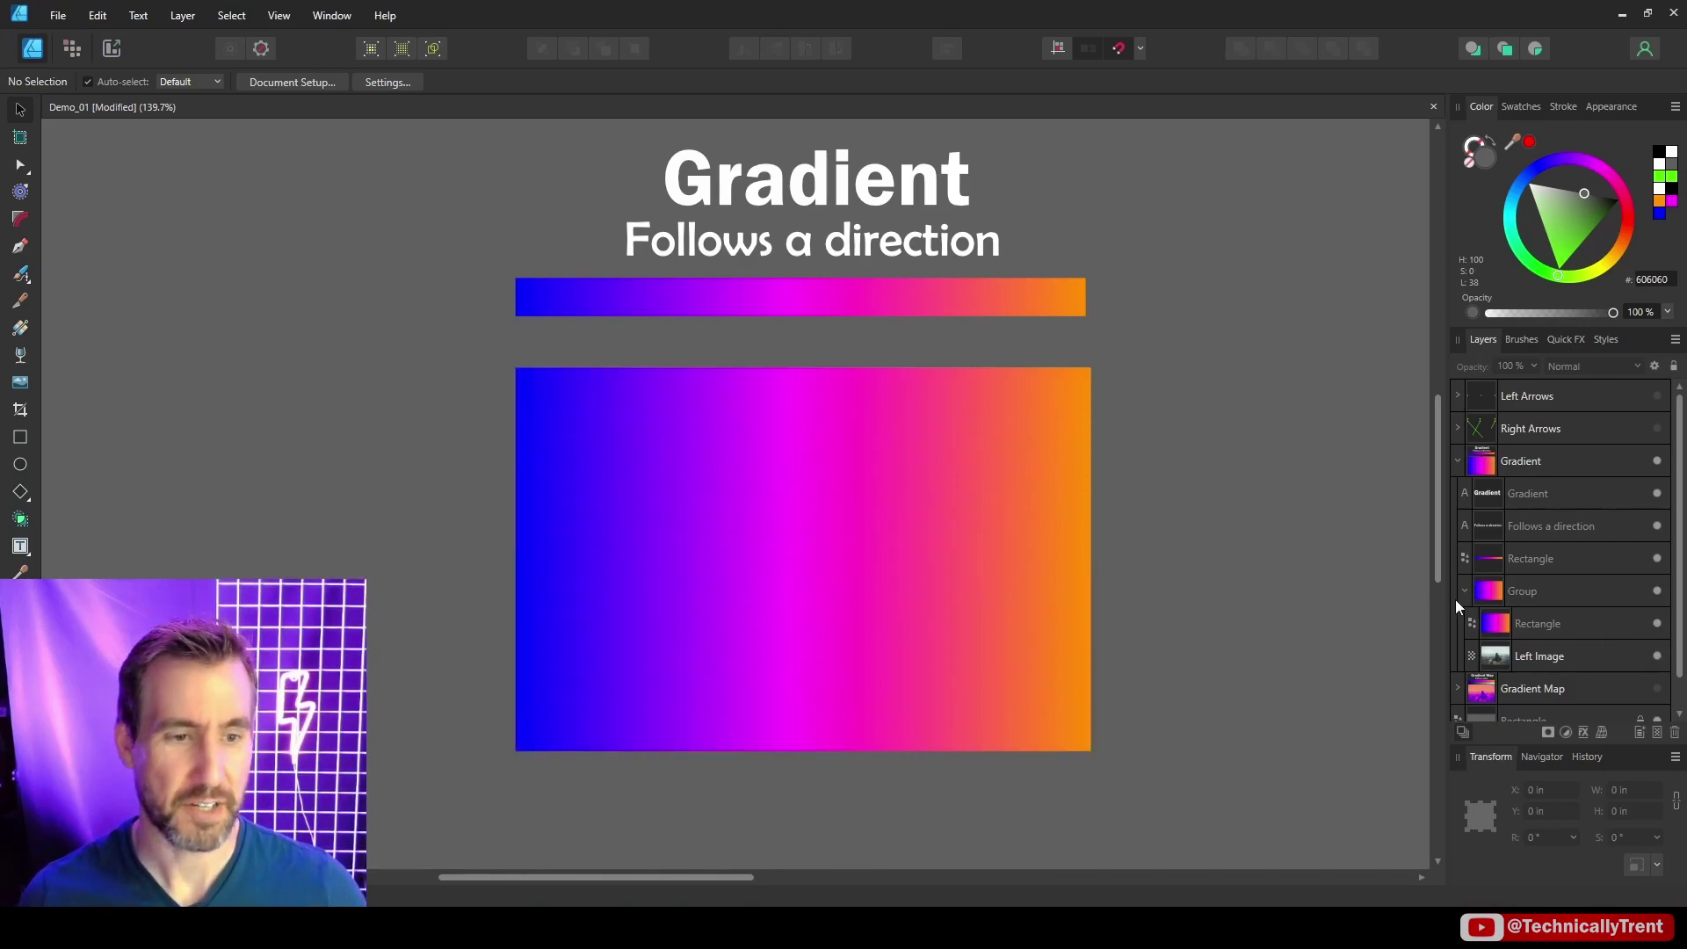
pyautogui.click(1544, 632)
pyautogui.click(1535, 367)
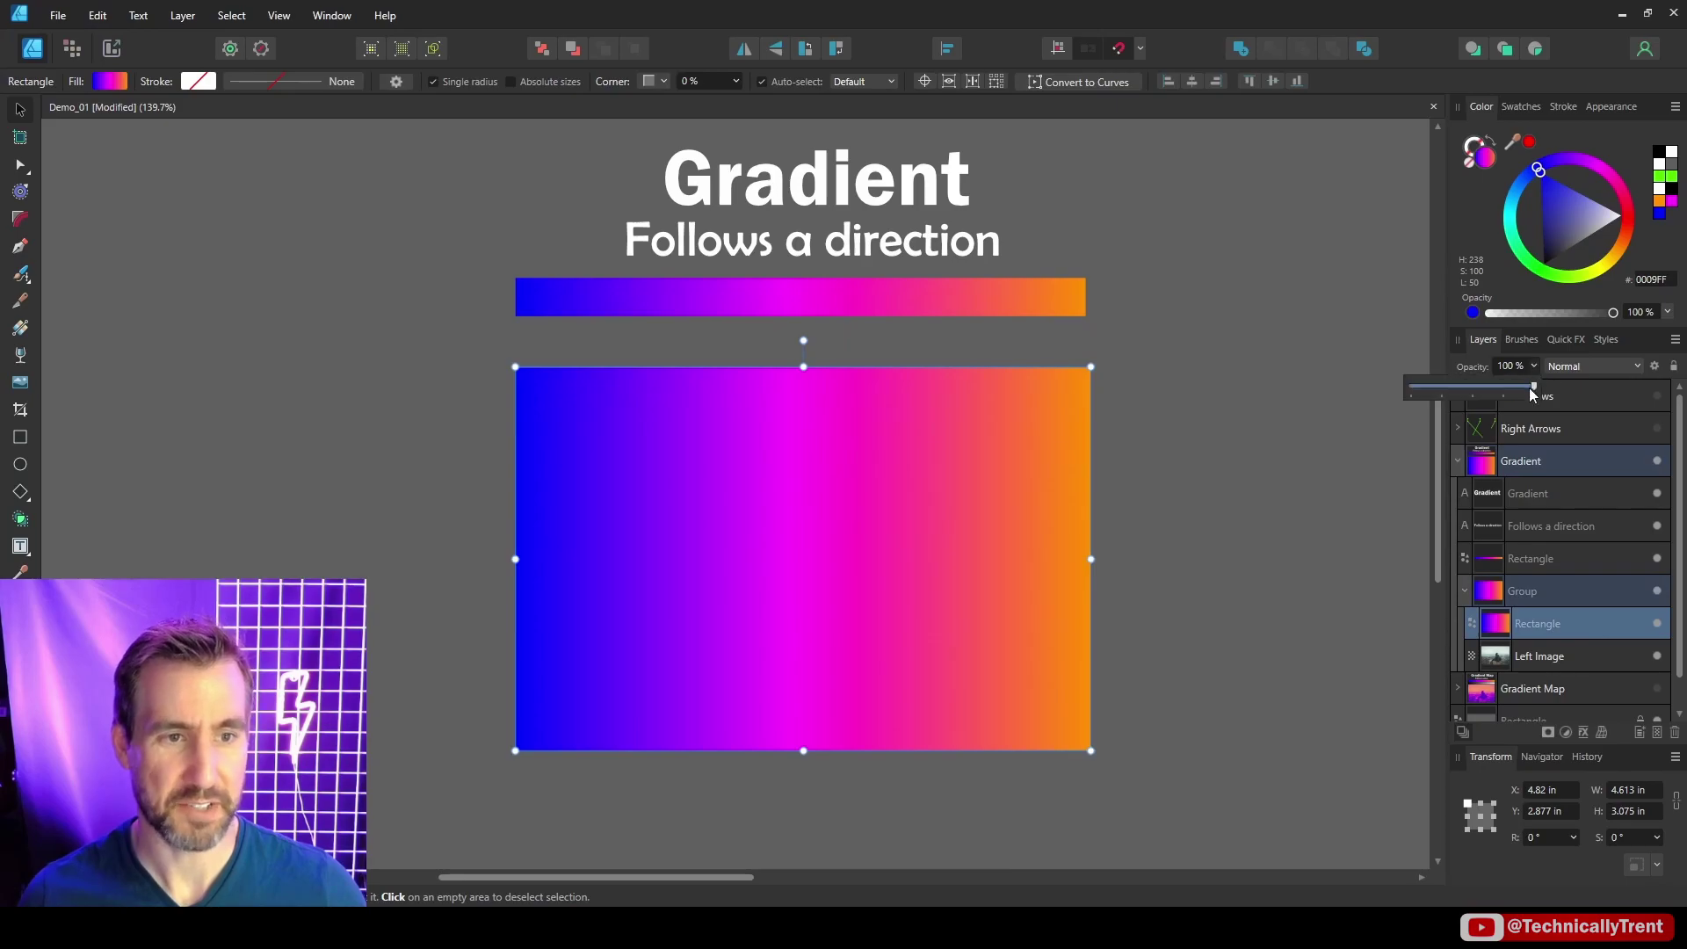
pyautogui.moveTo(1525, 388); pyautogui.dragTo(1486, 387)
pyautogui.hotkey('ctrl', 'd')
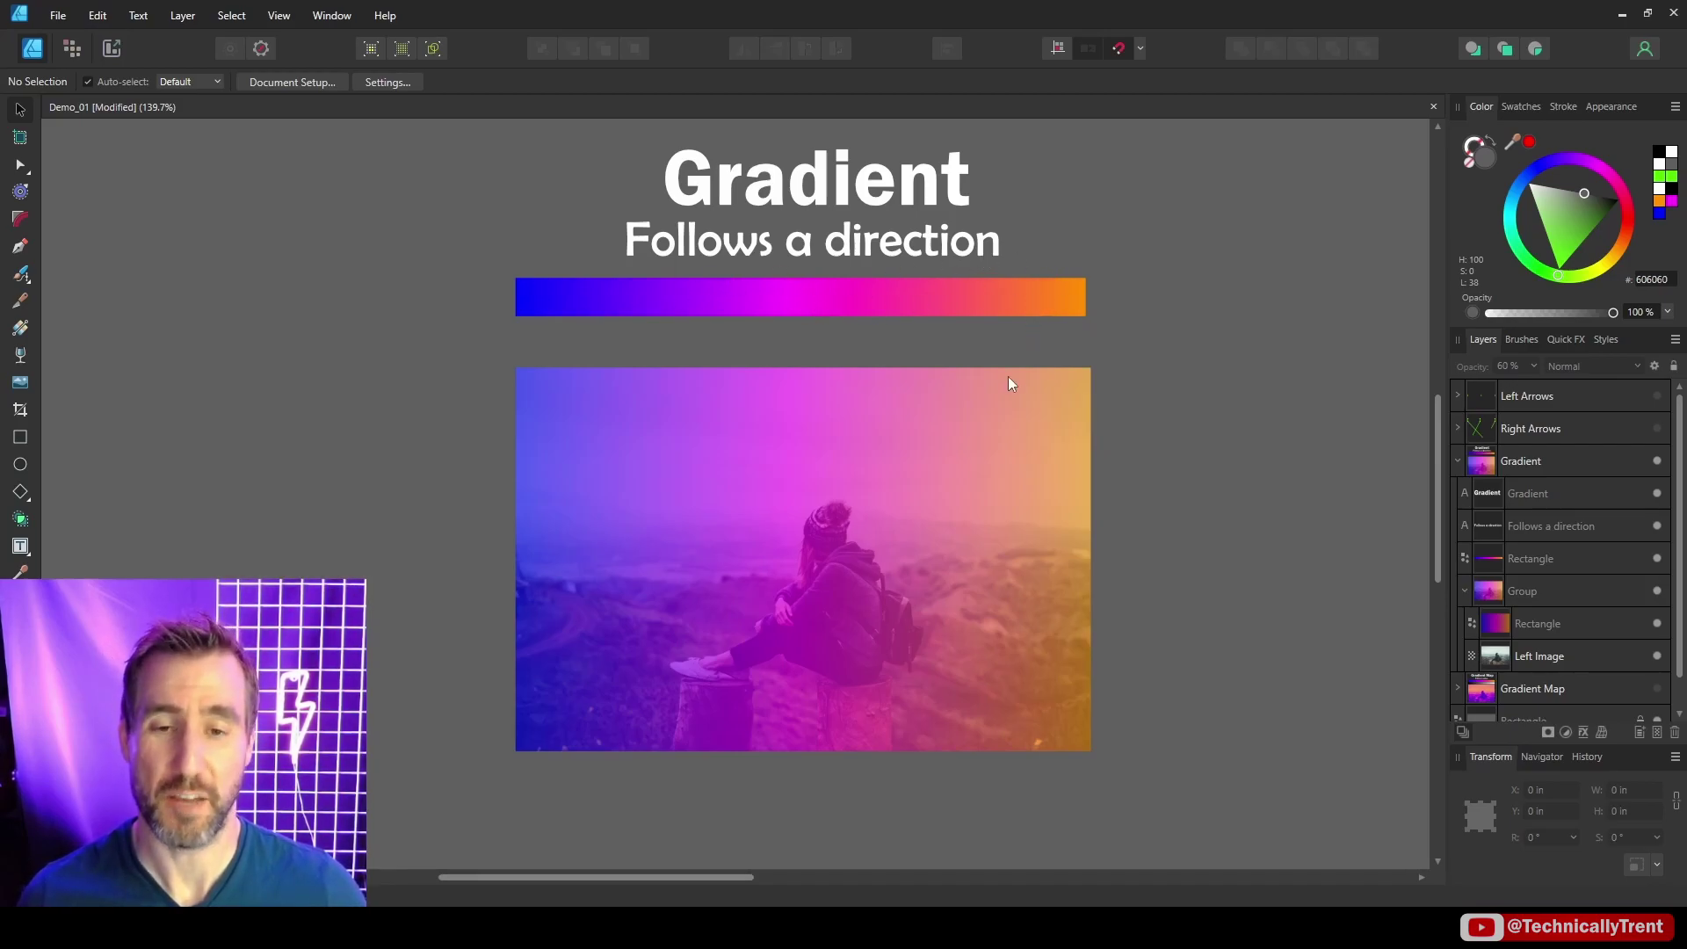
# - Redraw the rectangle's gradient so it runs blue to orange, left to right, across the photo
pyautogui.click(882, 498)
pyautogui.doubleClick(851, 510)
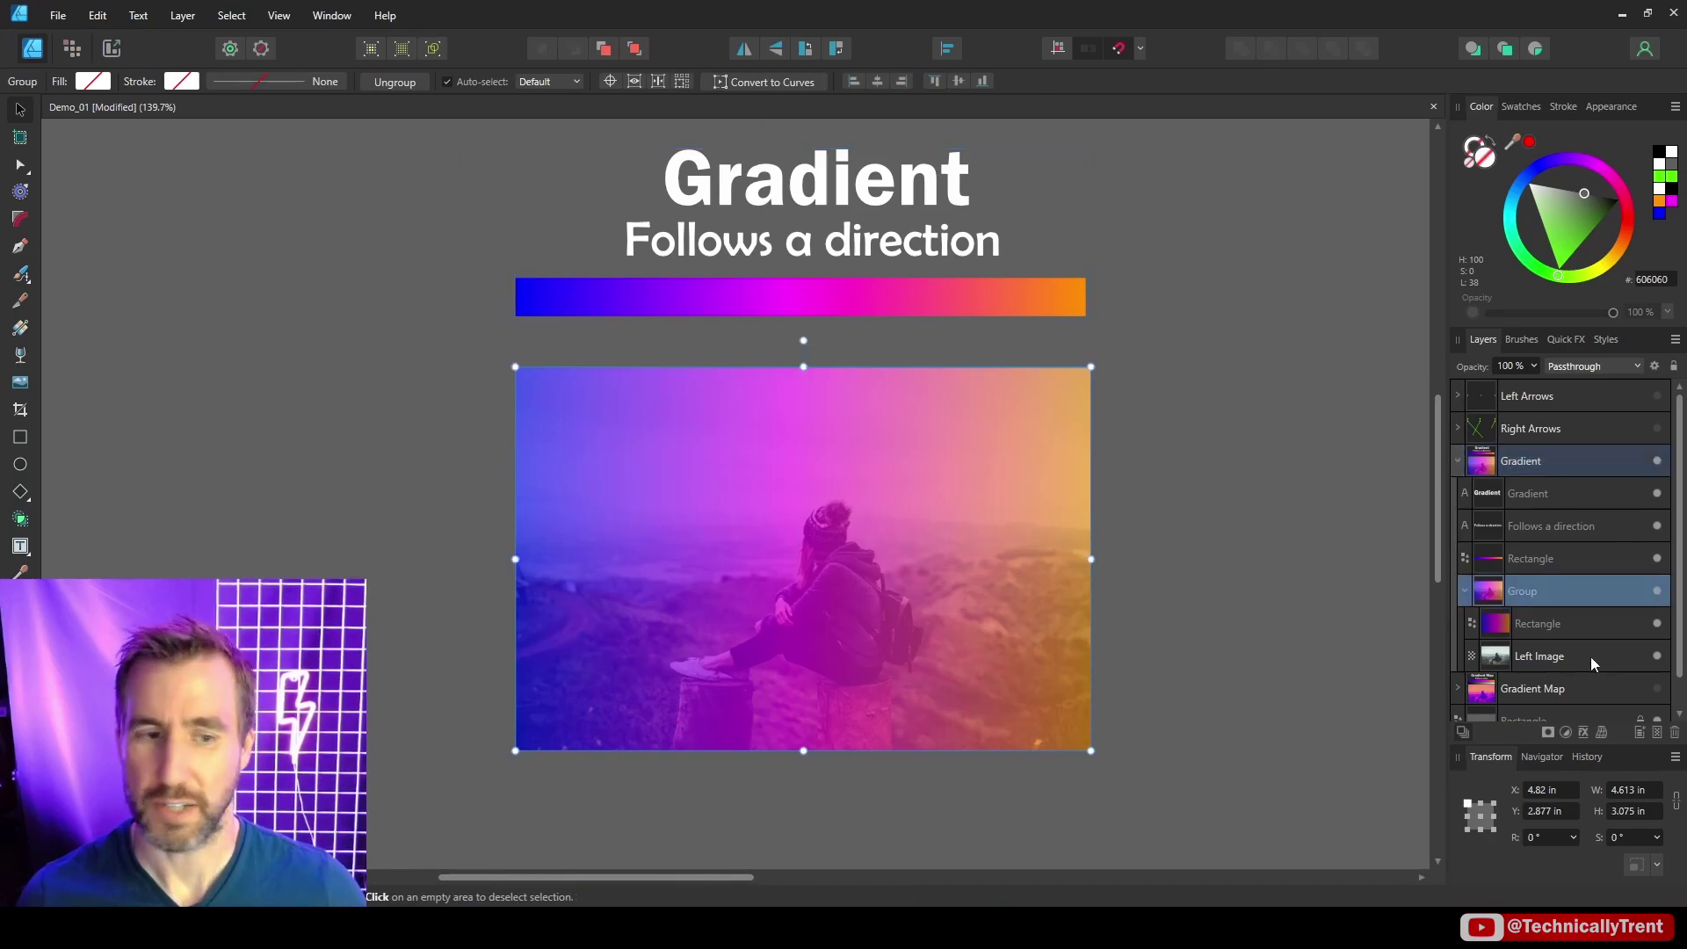
pyautogui.click(1537, 626)
pyautogui.click(20, 328)
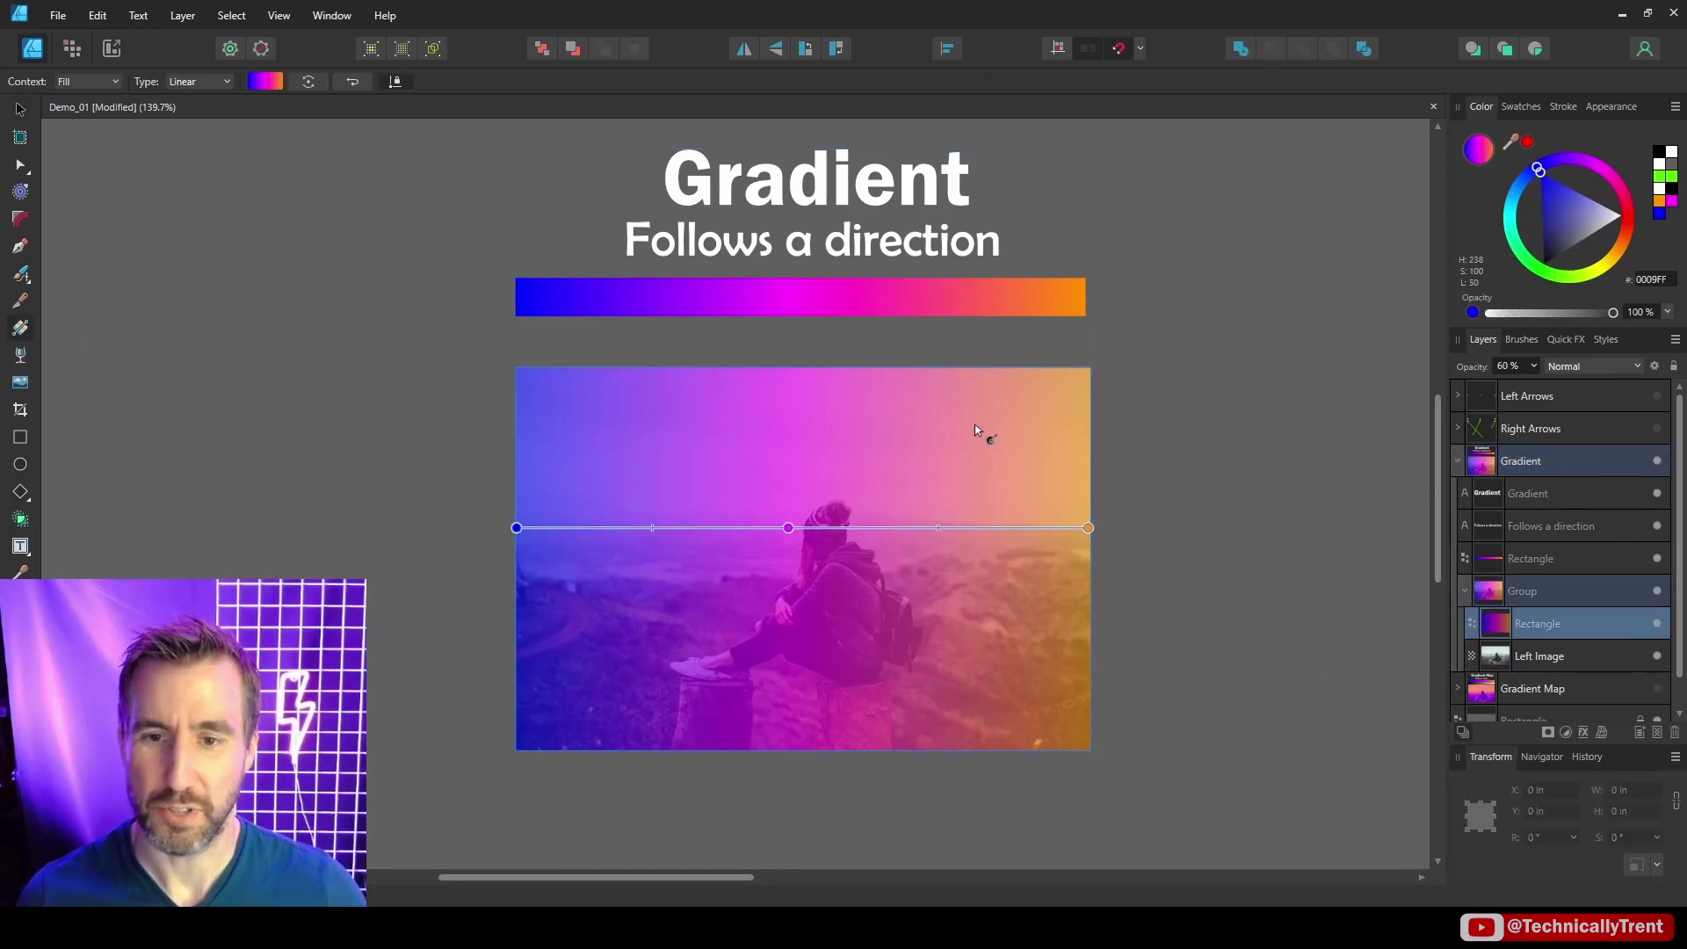
pyautogui.moveTo(975, 431); pyautogui.dragTo(655, 671)
pyautogui.moveTo(626, 431); pyautogui.dragTo(1030, 676)
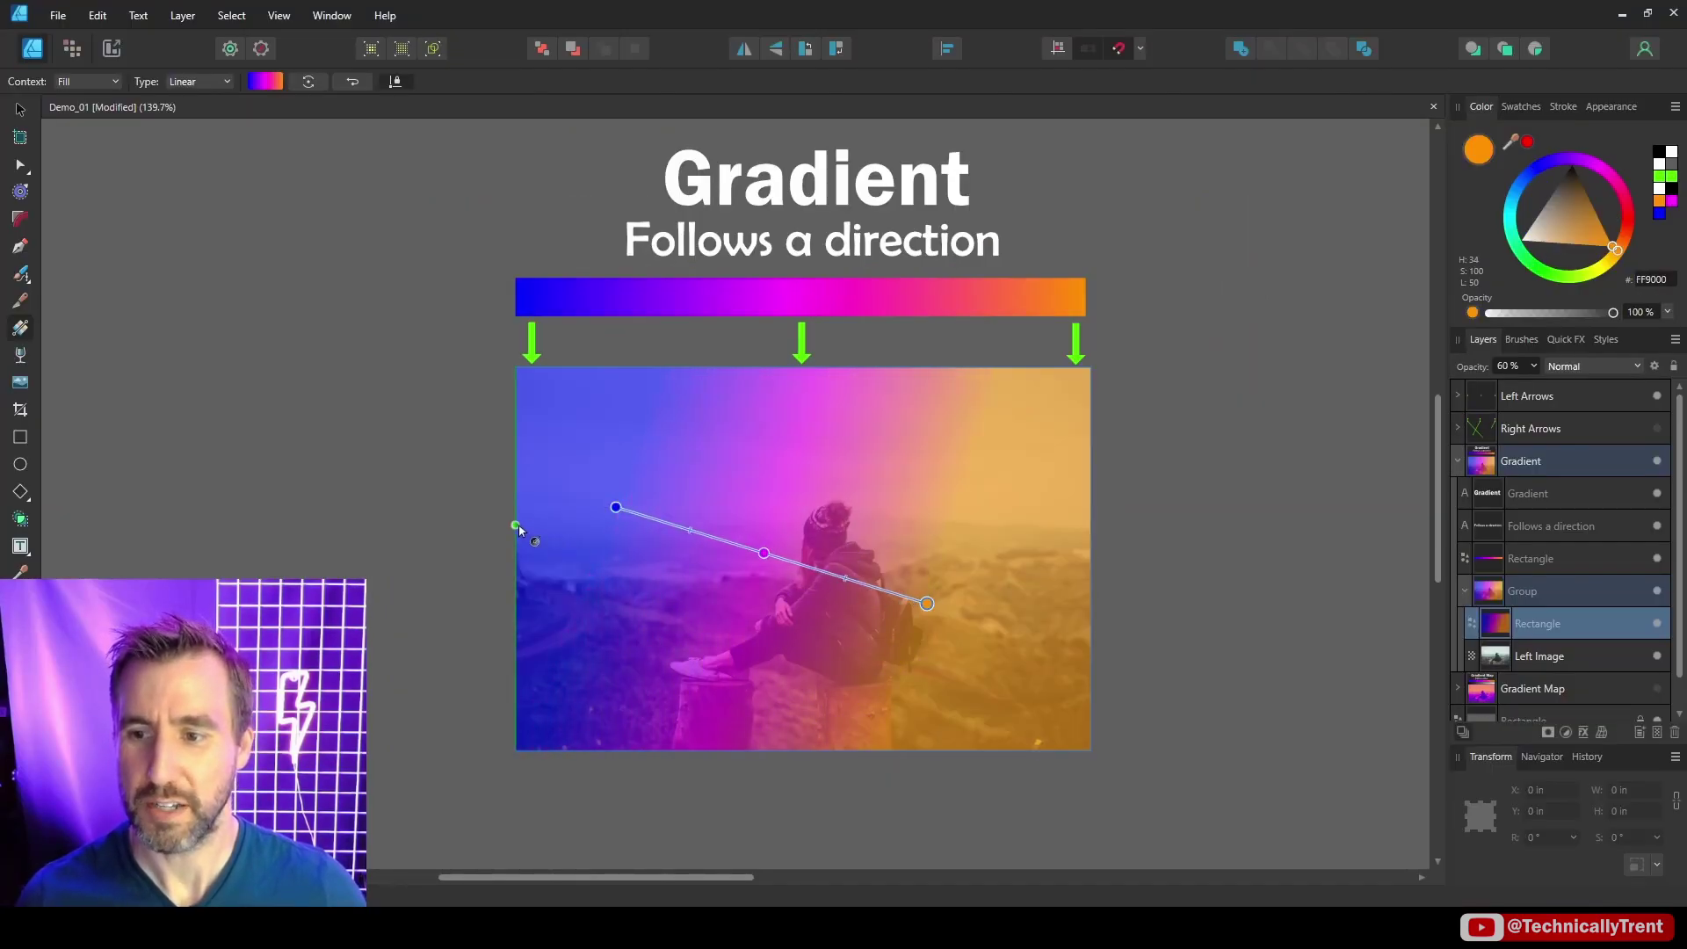
pyautogui.moveTo(516, 525); pyautogui.dragTo(1090, 524)
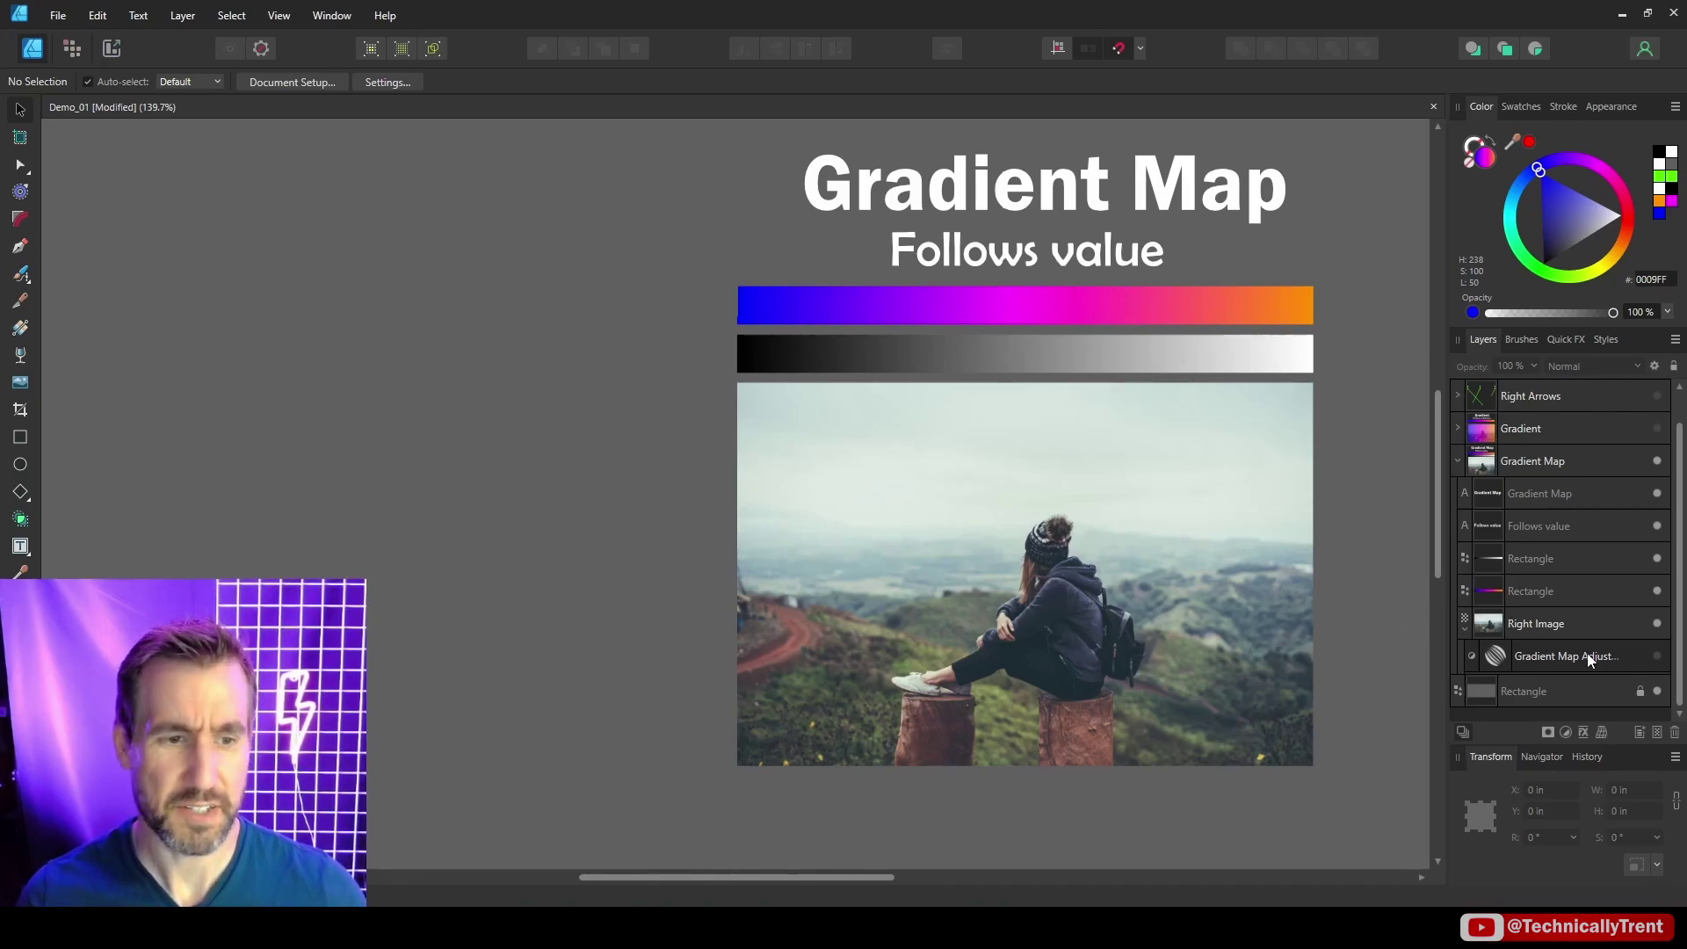
pyautogui.click(1535, 626)
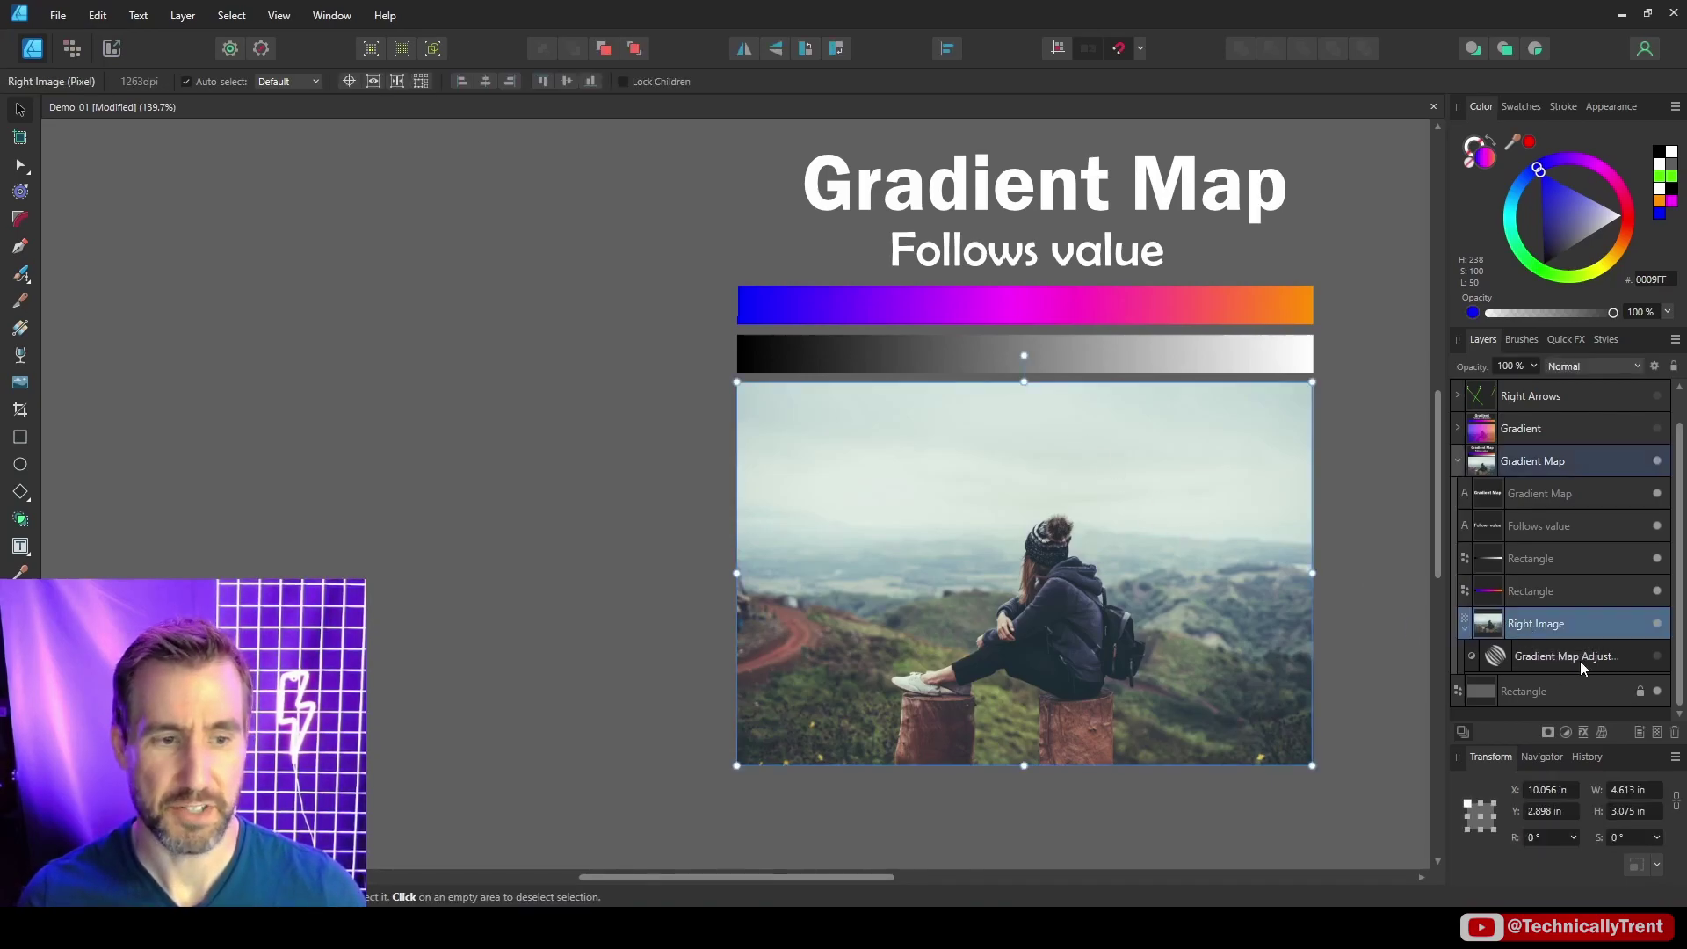
pyautogui.click(1657, 657)
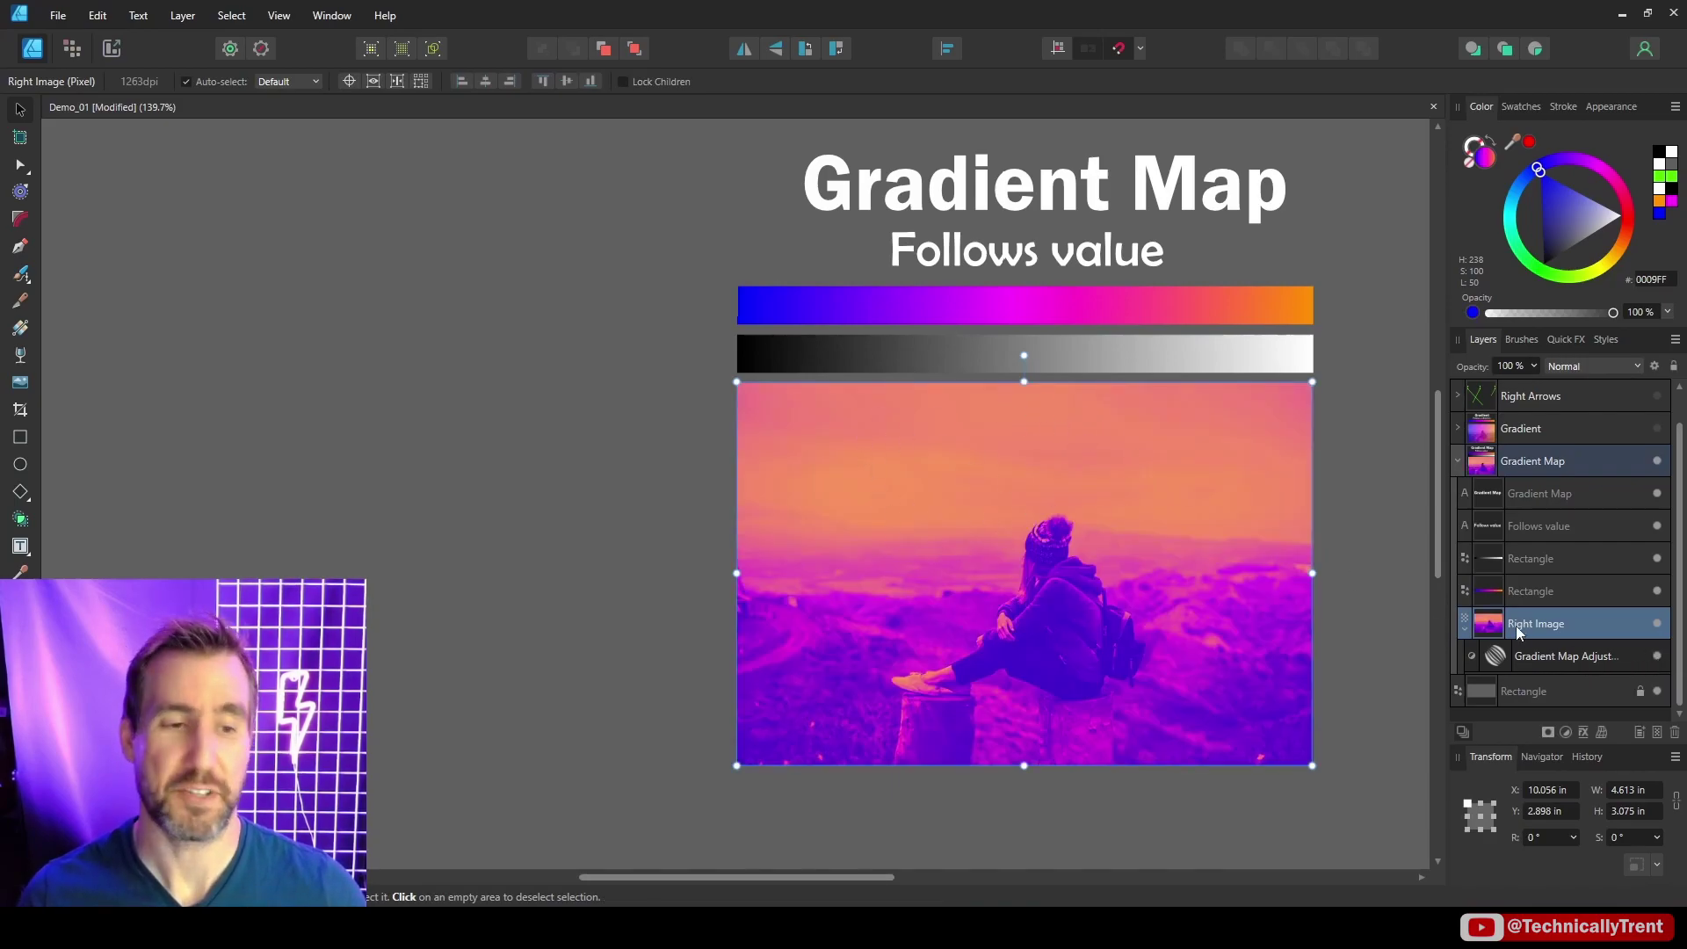
pyautogui.doubleClick(1499, 655)
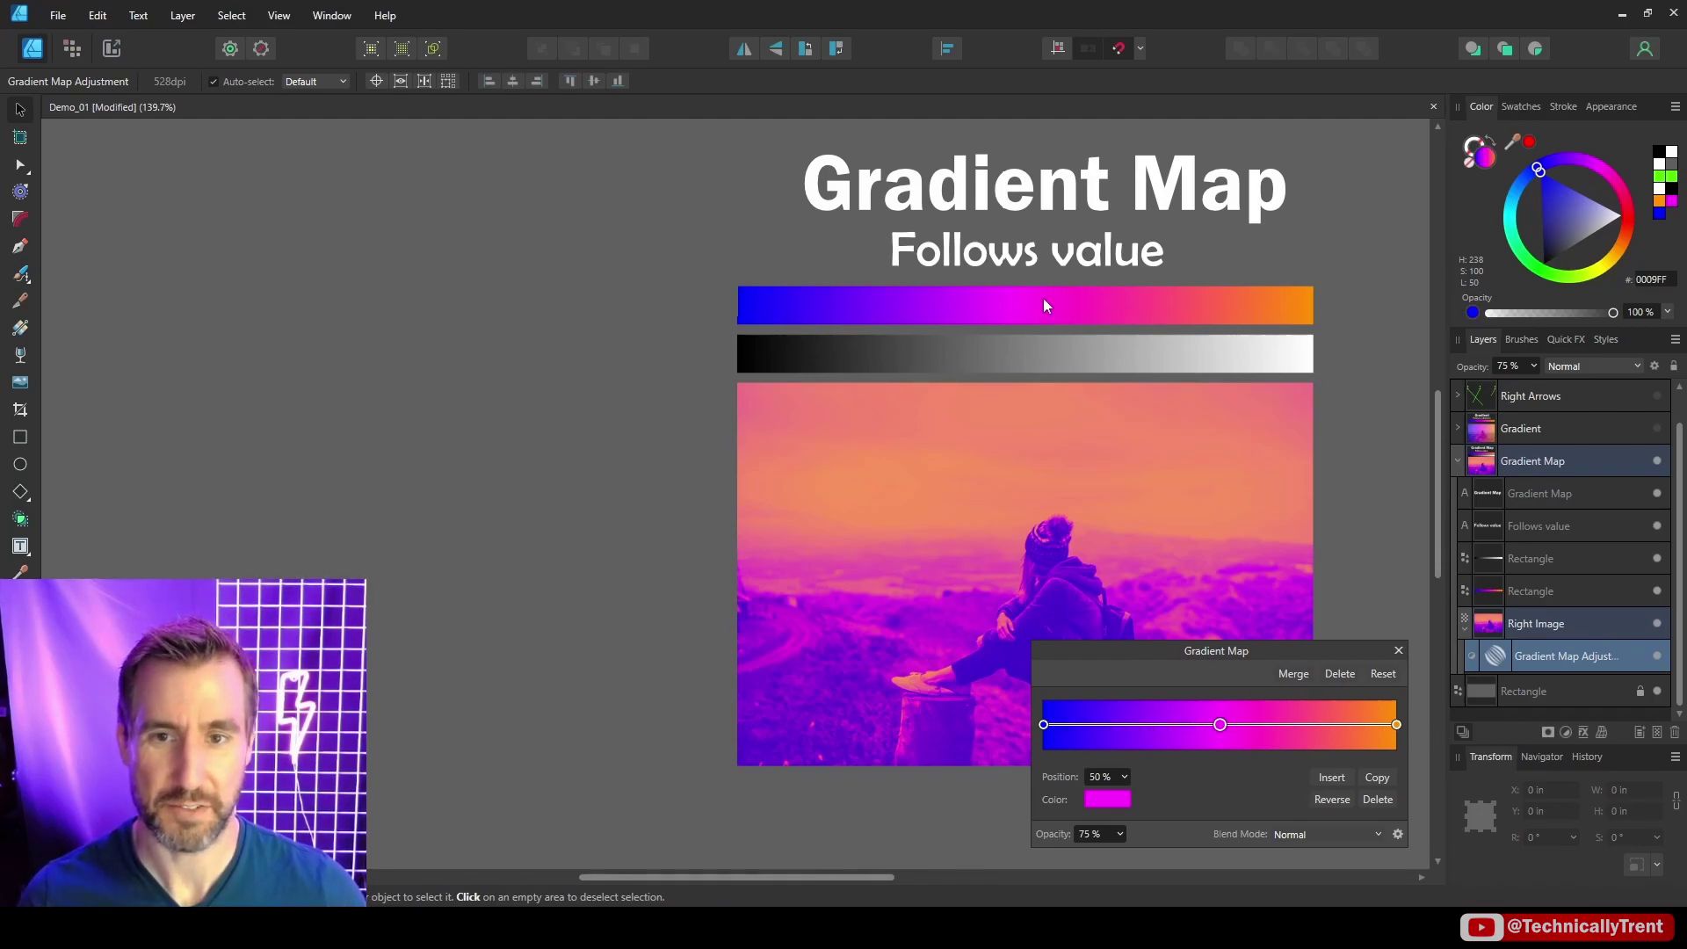
pyautogui.press('Escape')
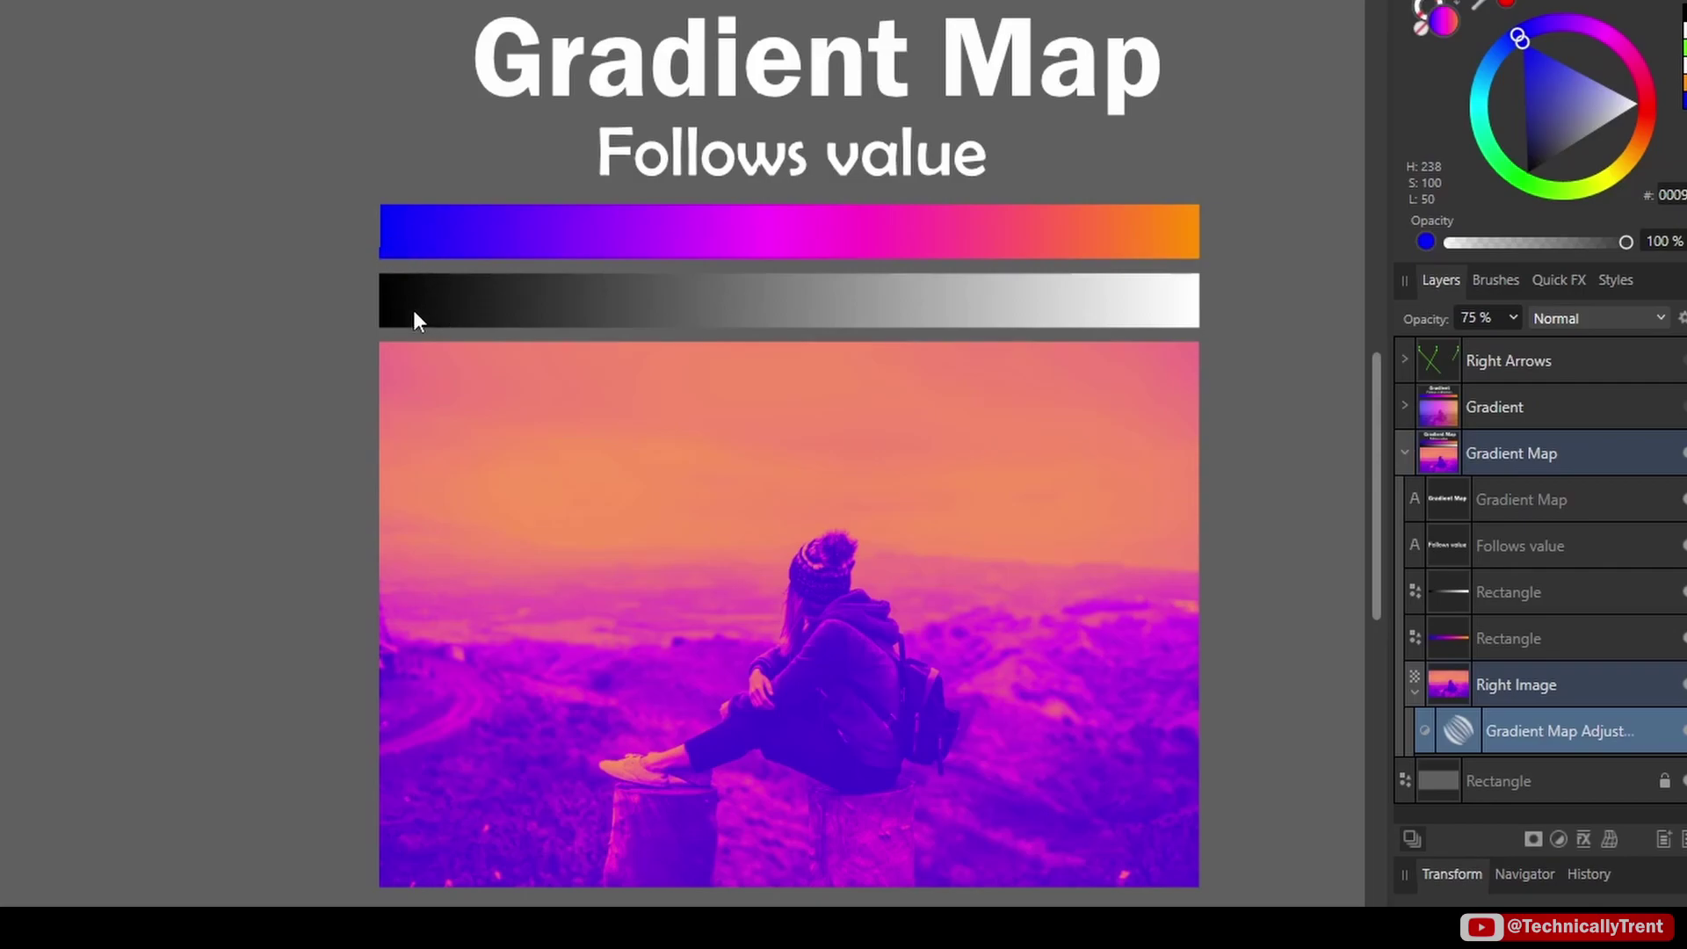
pyautogui.click(1678, 731)
pyautogui.click(1679, 731)
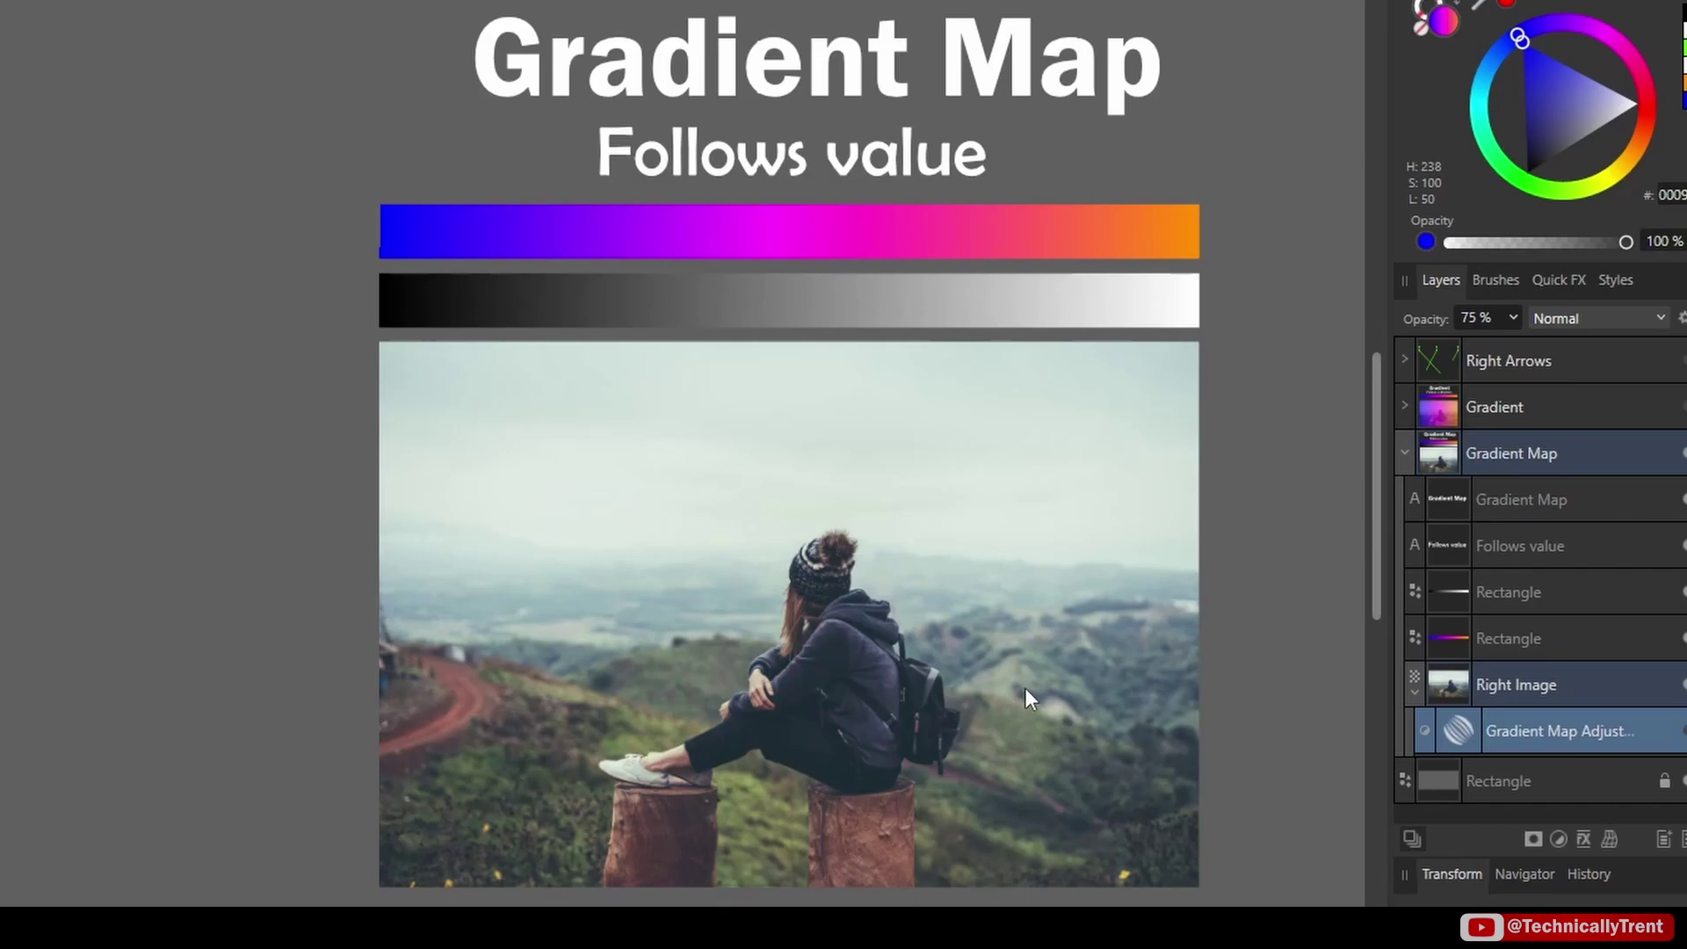
pyautogui.hotkey('ctrl', 'z')
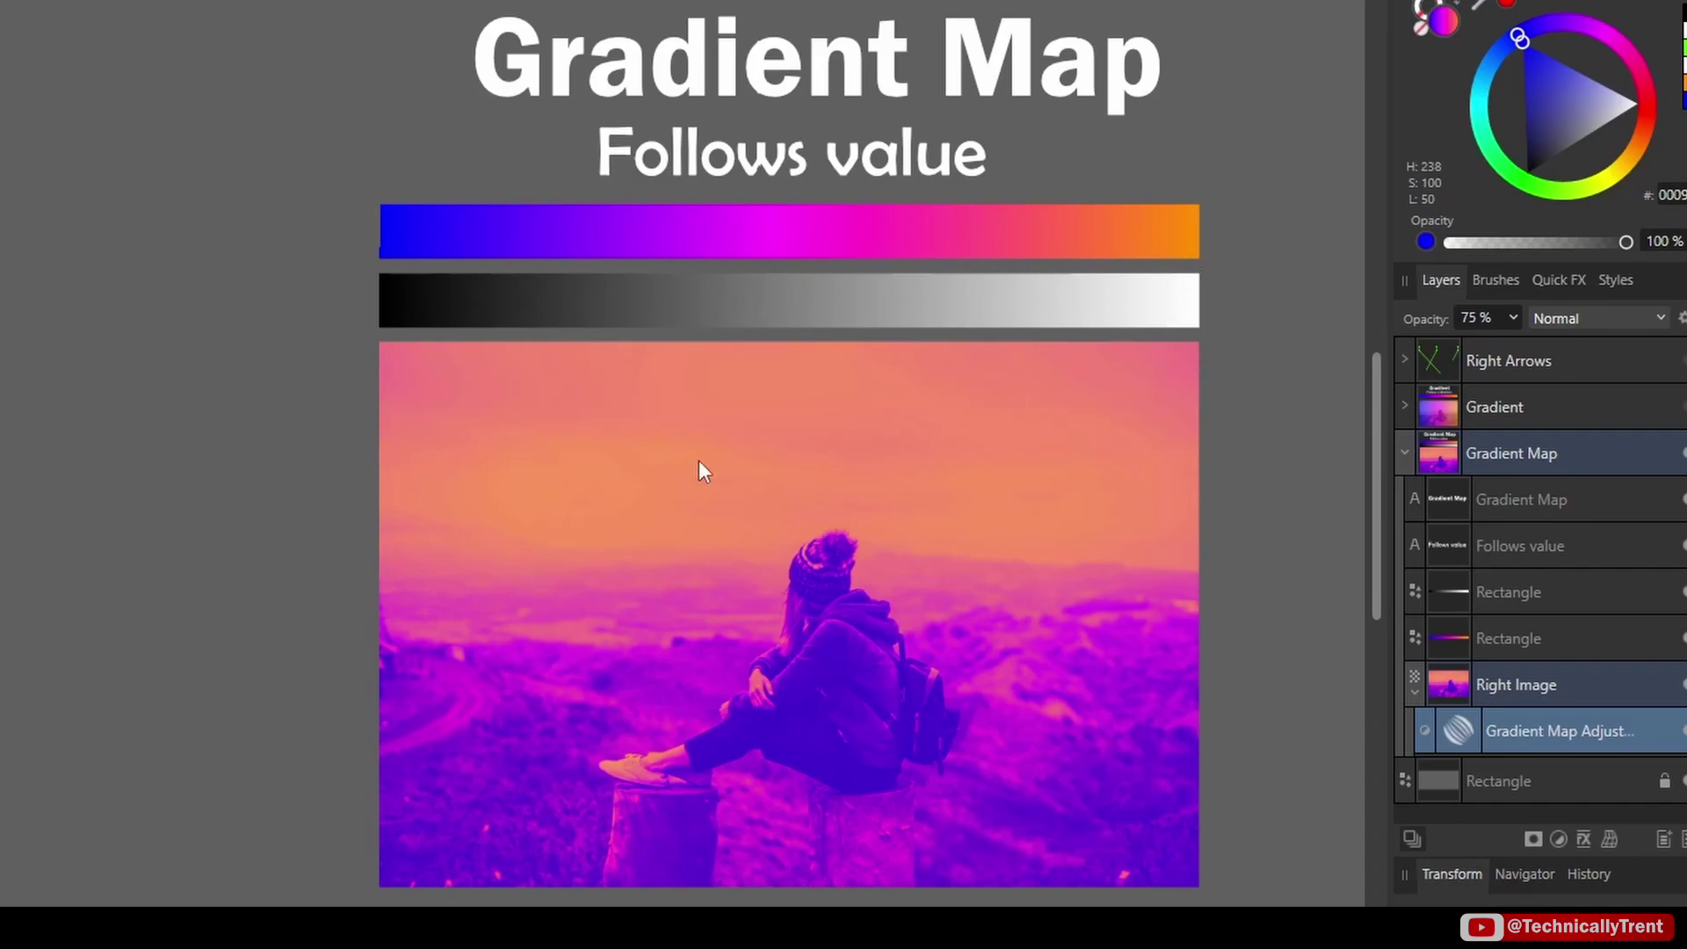
pyautogui.hotkey('ctrl', 'shift', 'z')
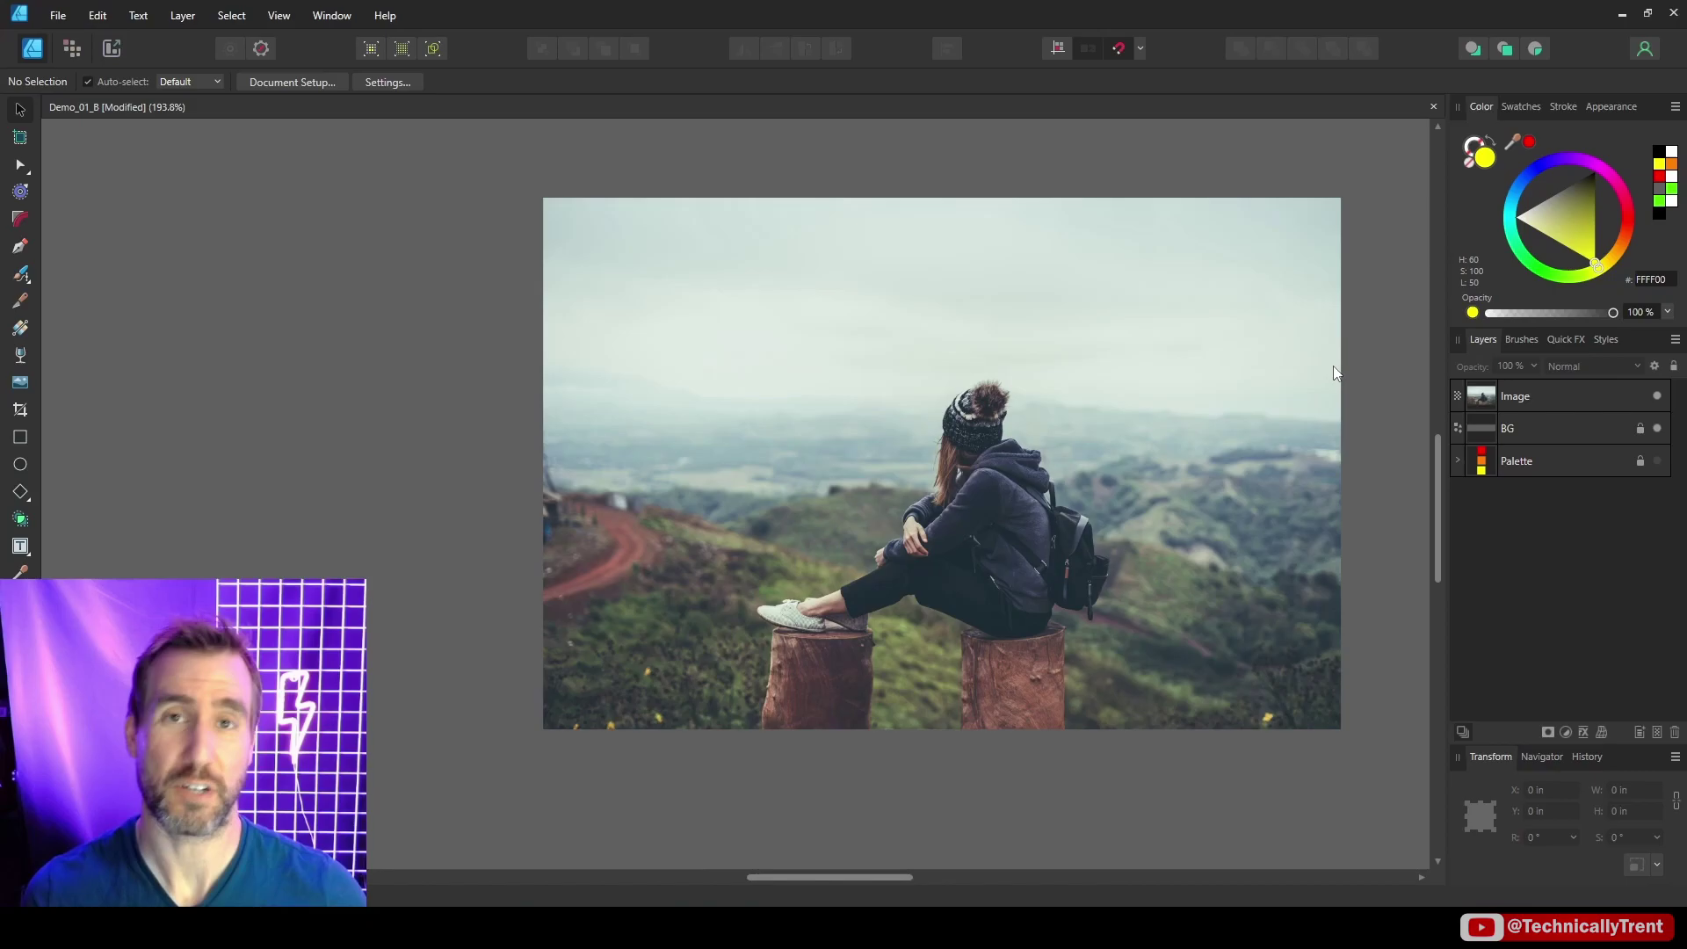
# - Add a Gradient Map adjustment under the Image layer, recolouring the photo red, green and blue
pyautogui.click(1522, 400)
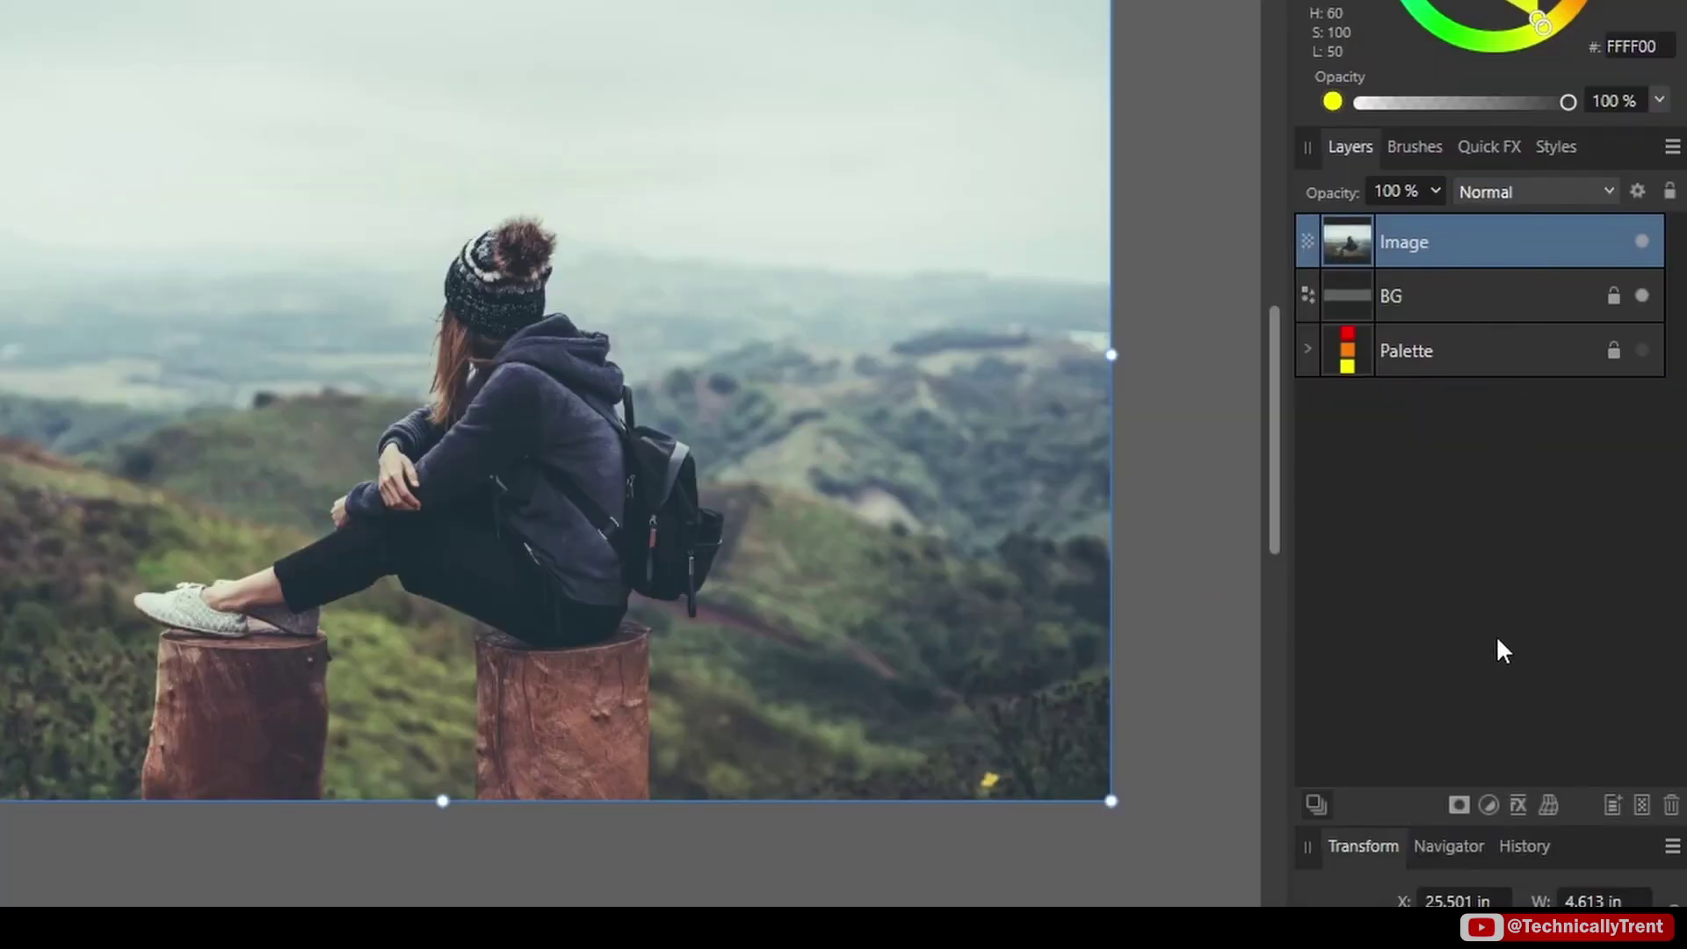
pyautogui.click(1489, 805)
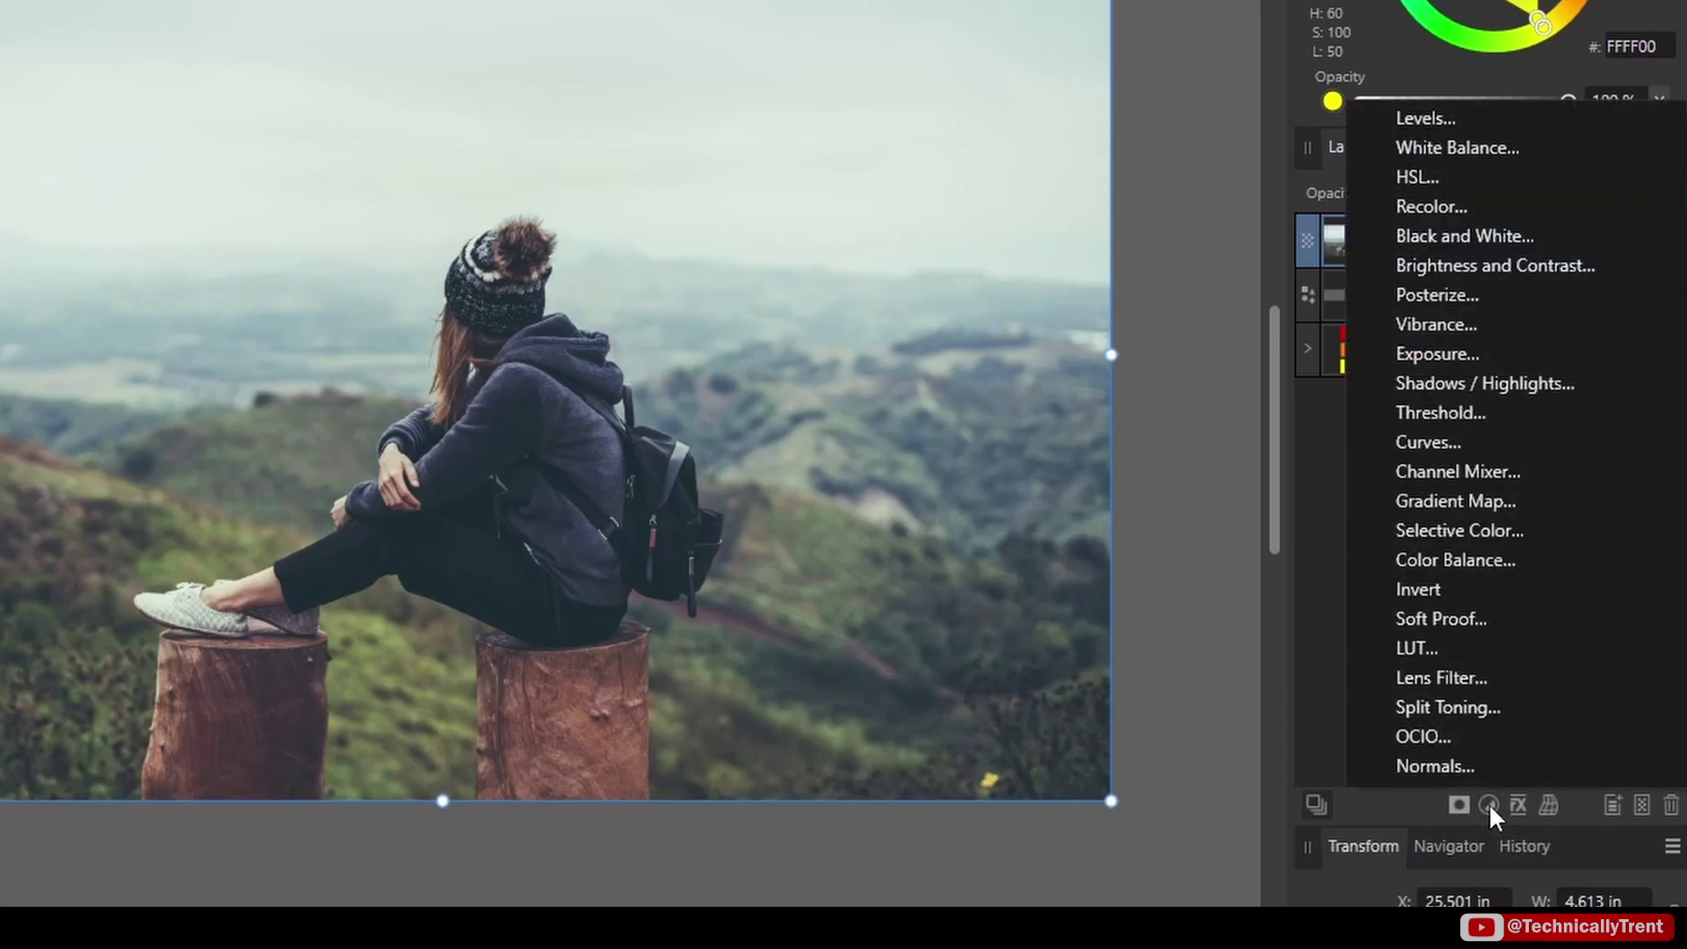
pyautogui.click(1478, 504)
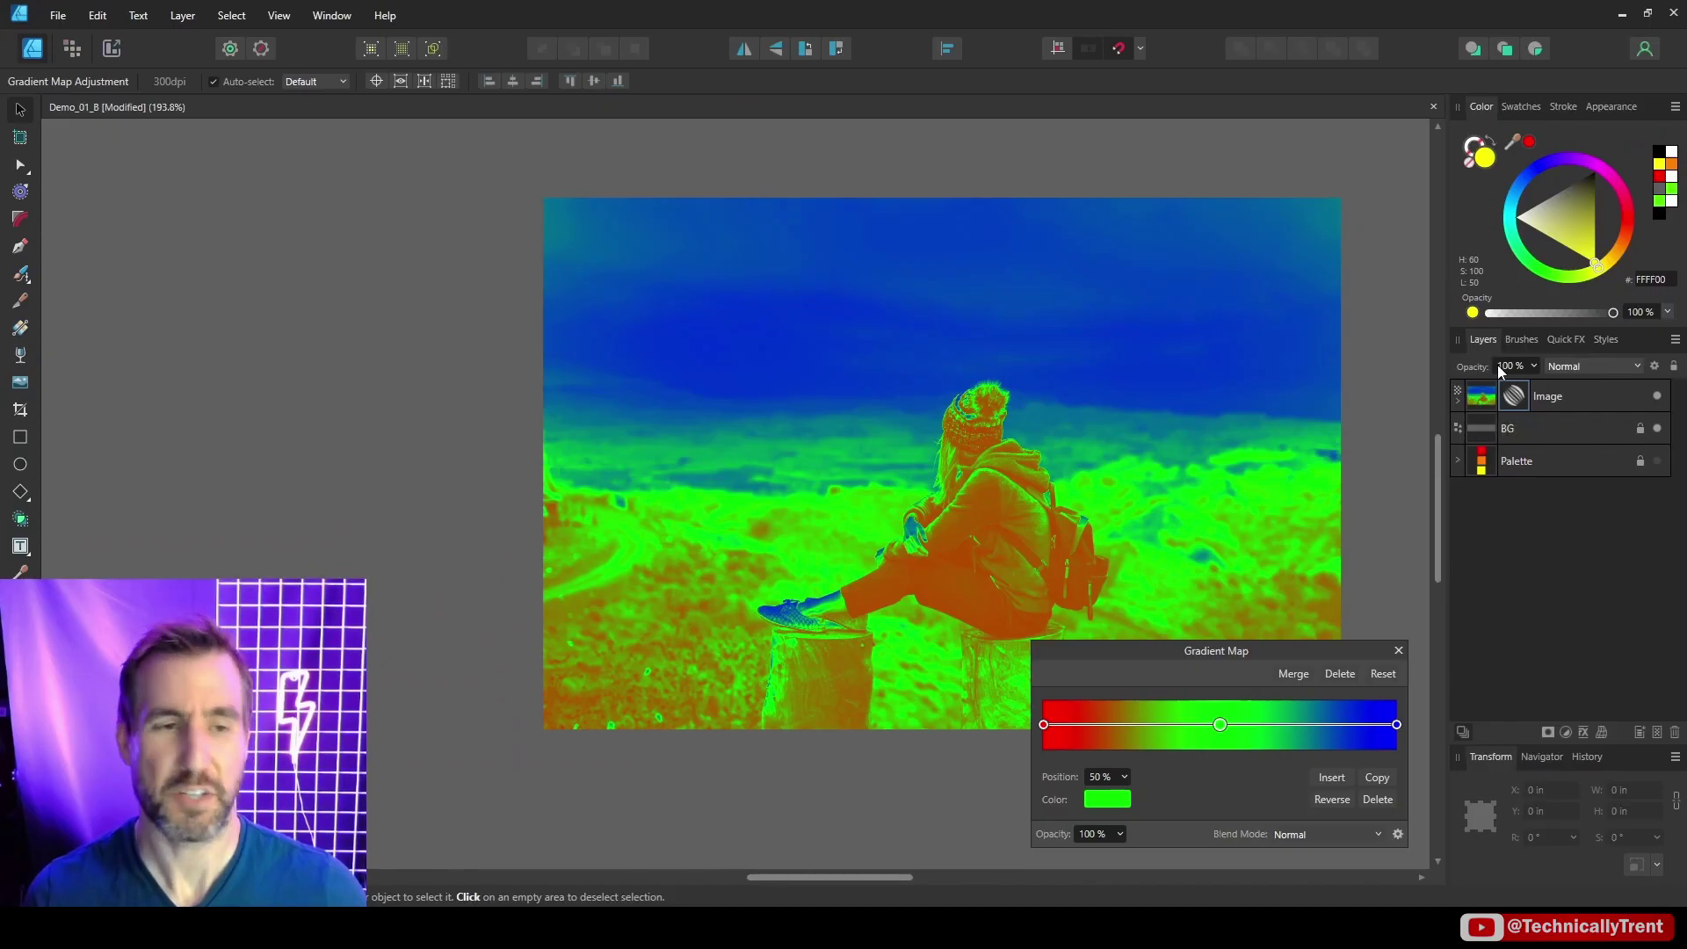
pyautogui.moveTo(1514, 396); pyautogui.dragTo(1463, 417)
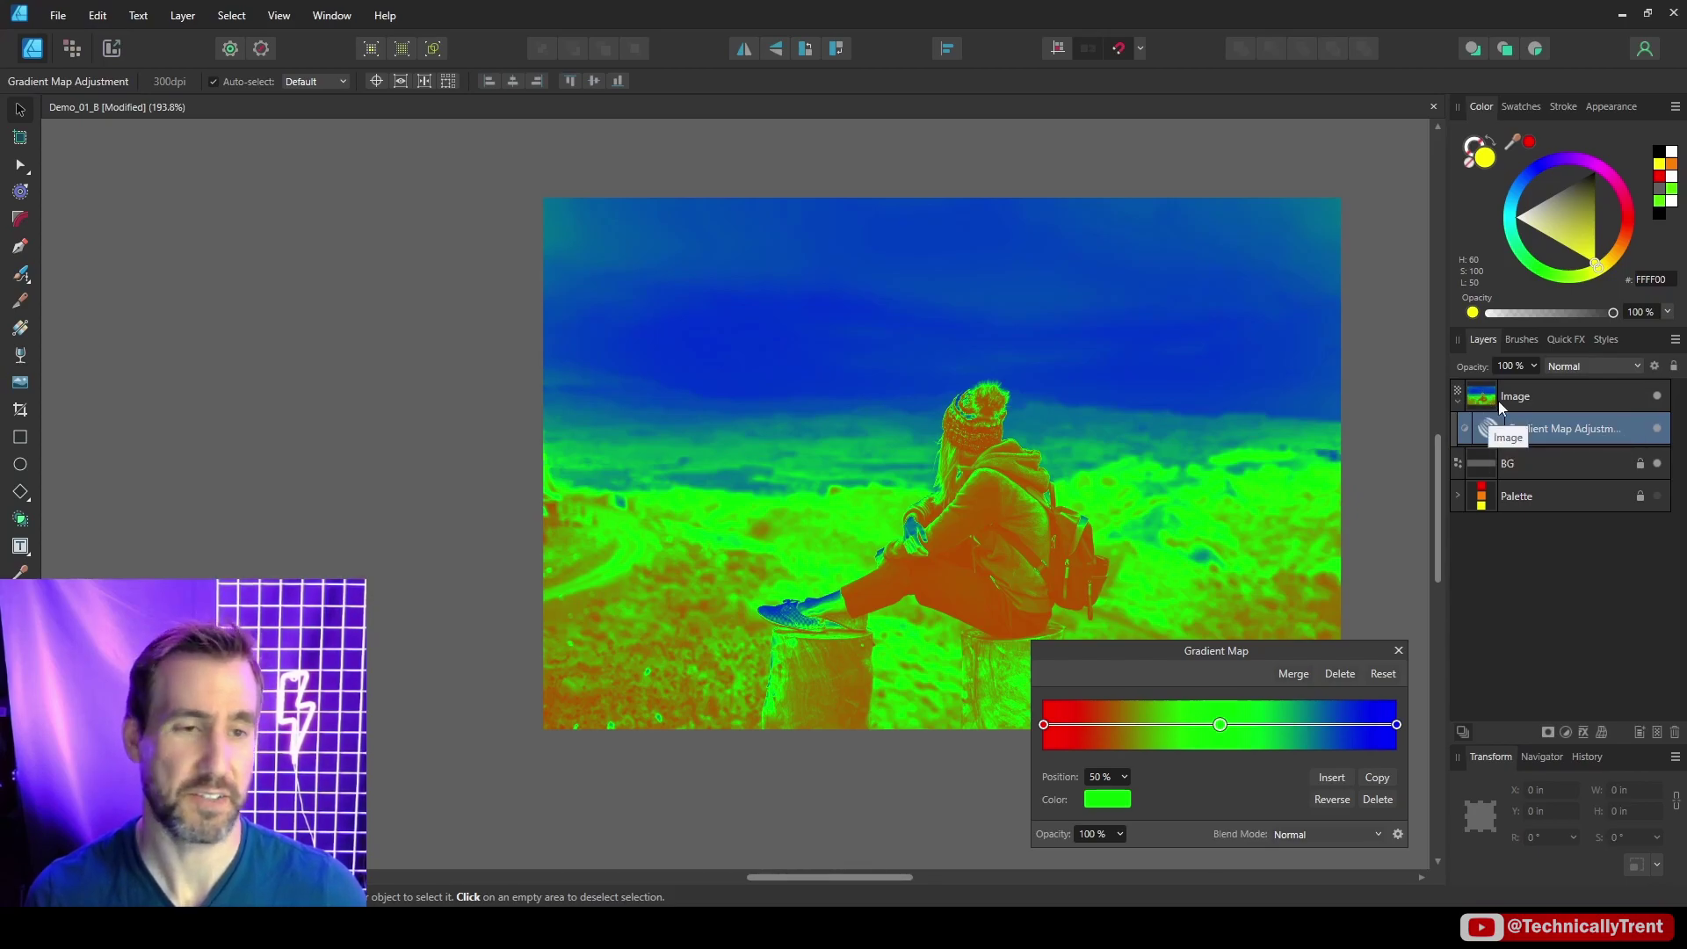
pyautogui.click(1658, 430)
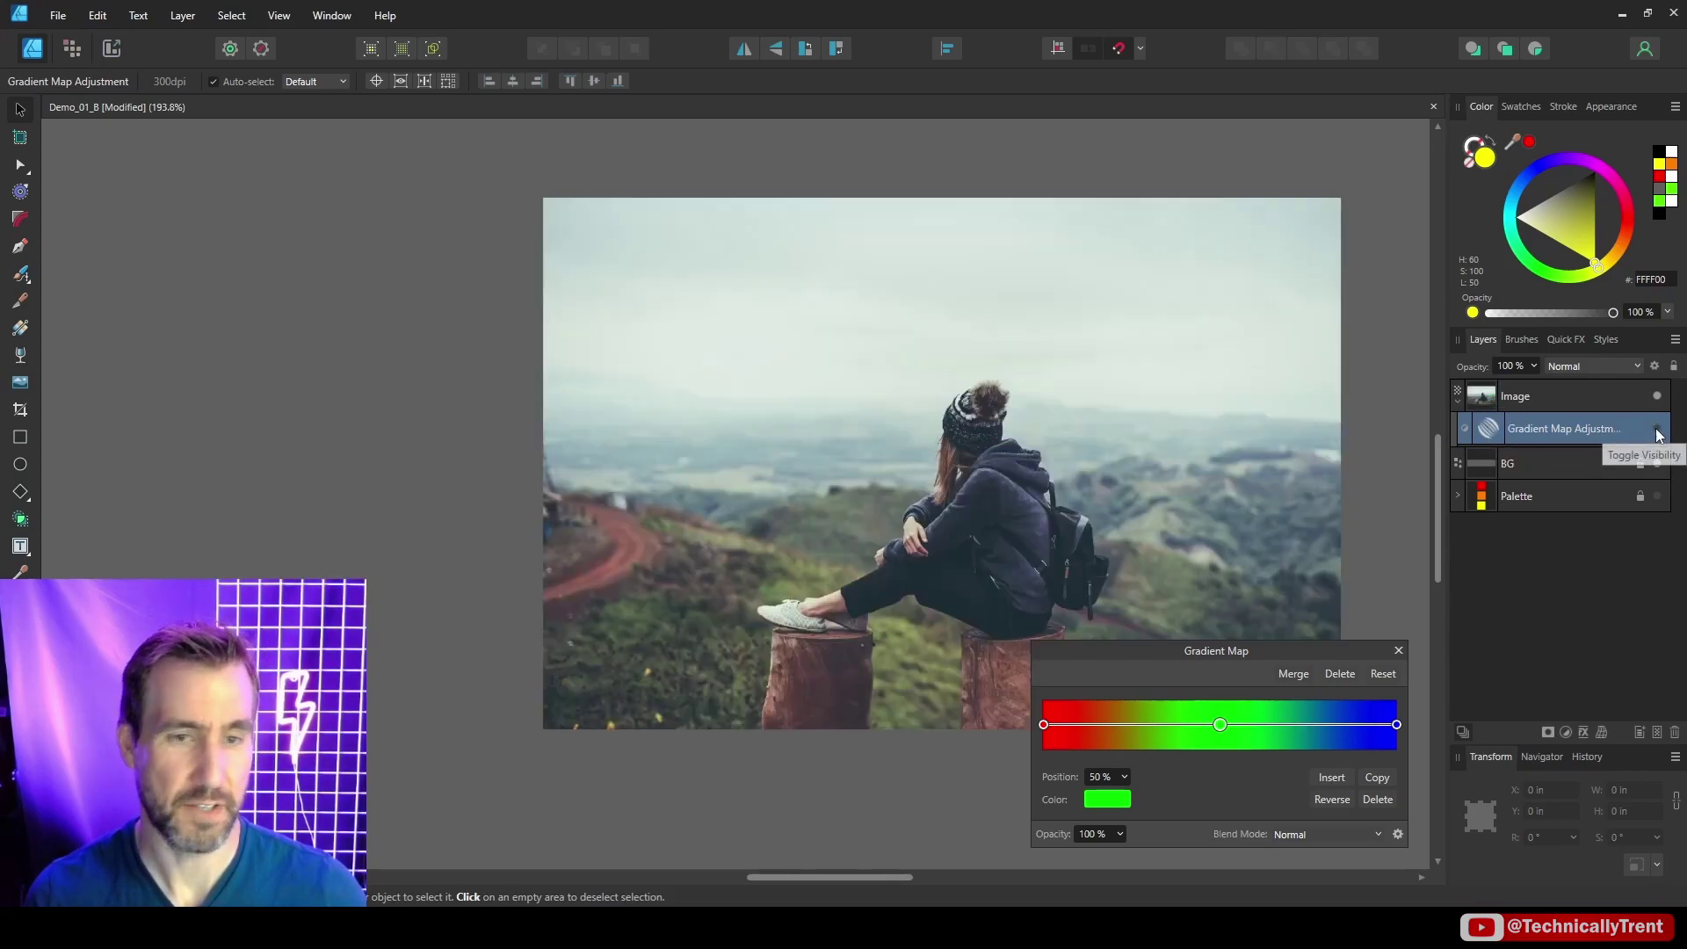
pyautogui.click(1657, 431)
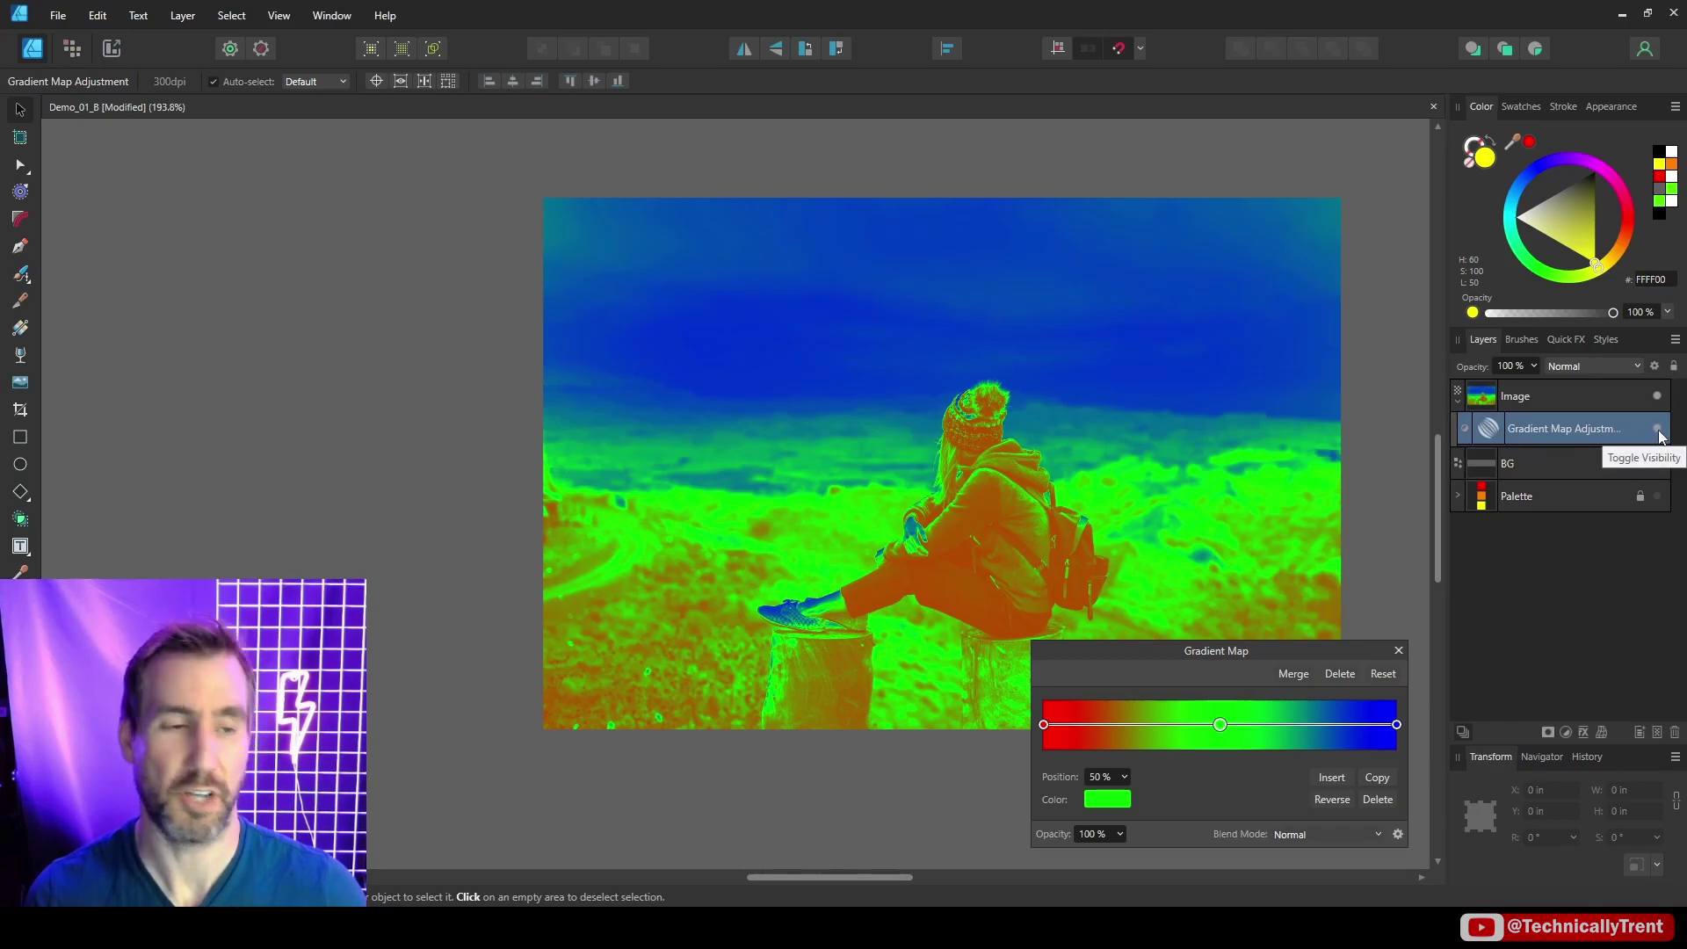
pyautogui.moveTo(1079, 650); pyautogui.dragTo(1088, 141)
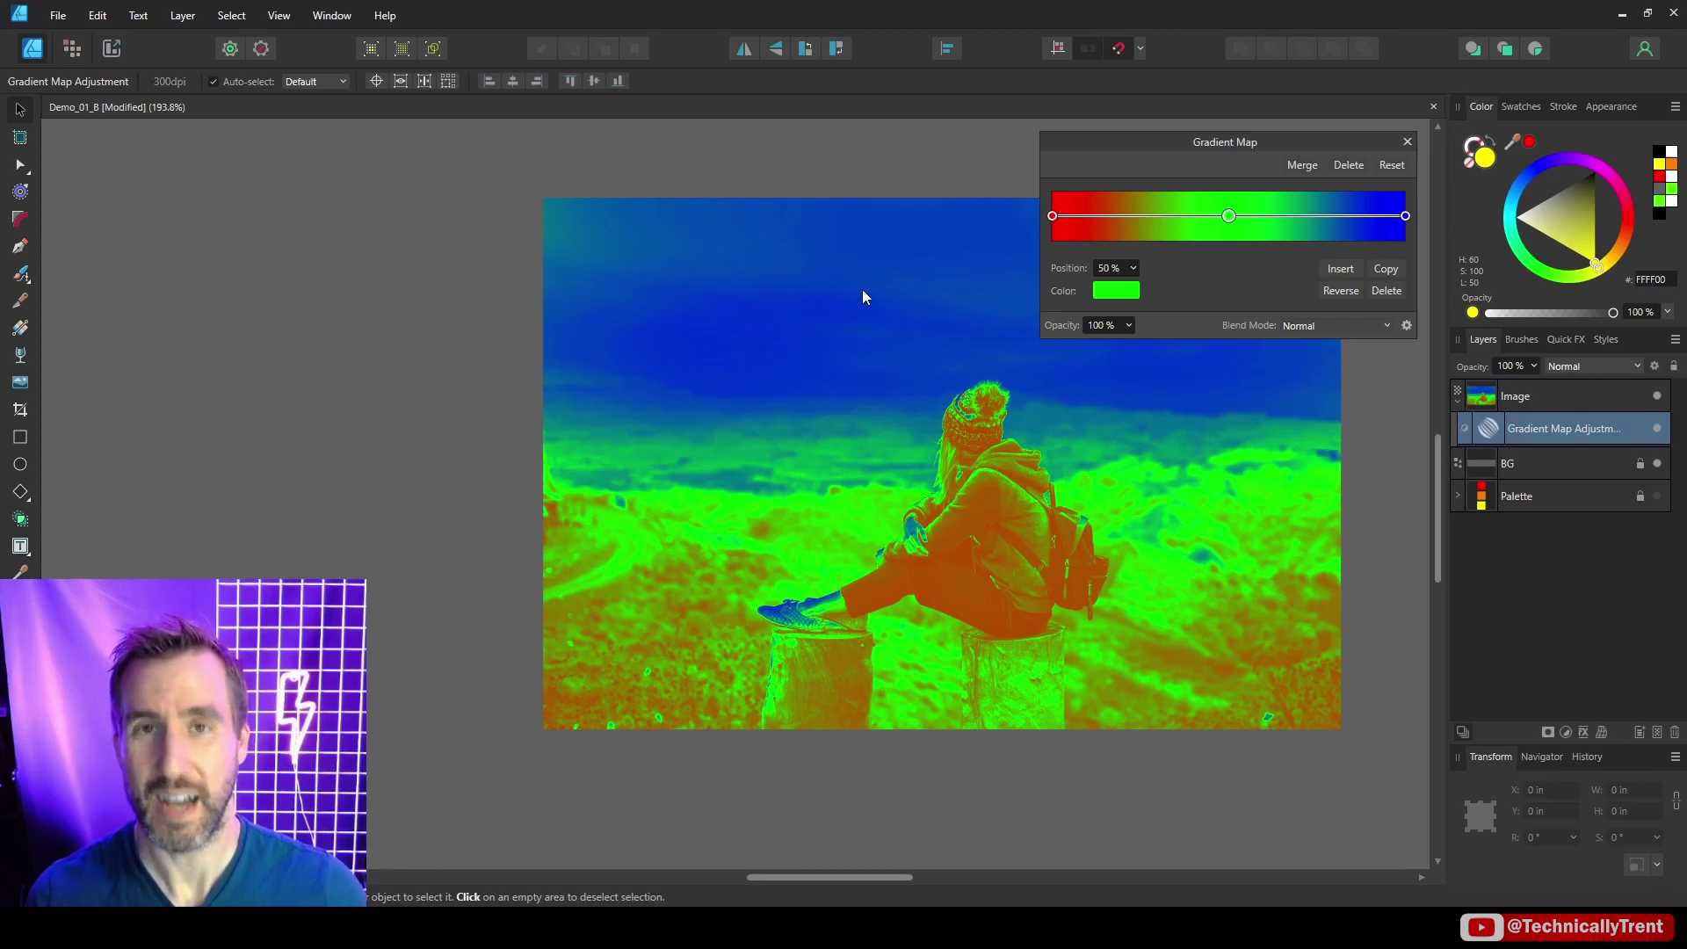
# - Sample the red, orange and yellow palette swatches into the gradient map's left, middle and right stops
pyautogui.hotkey('ctrl', 'z')
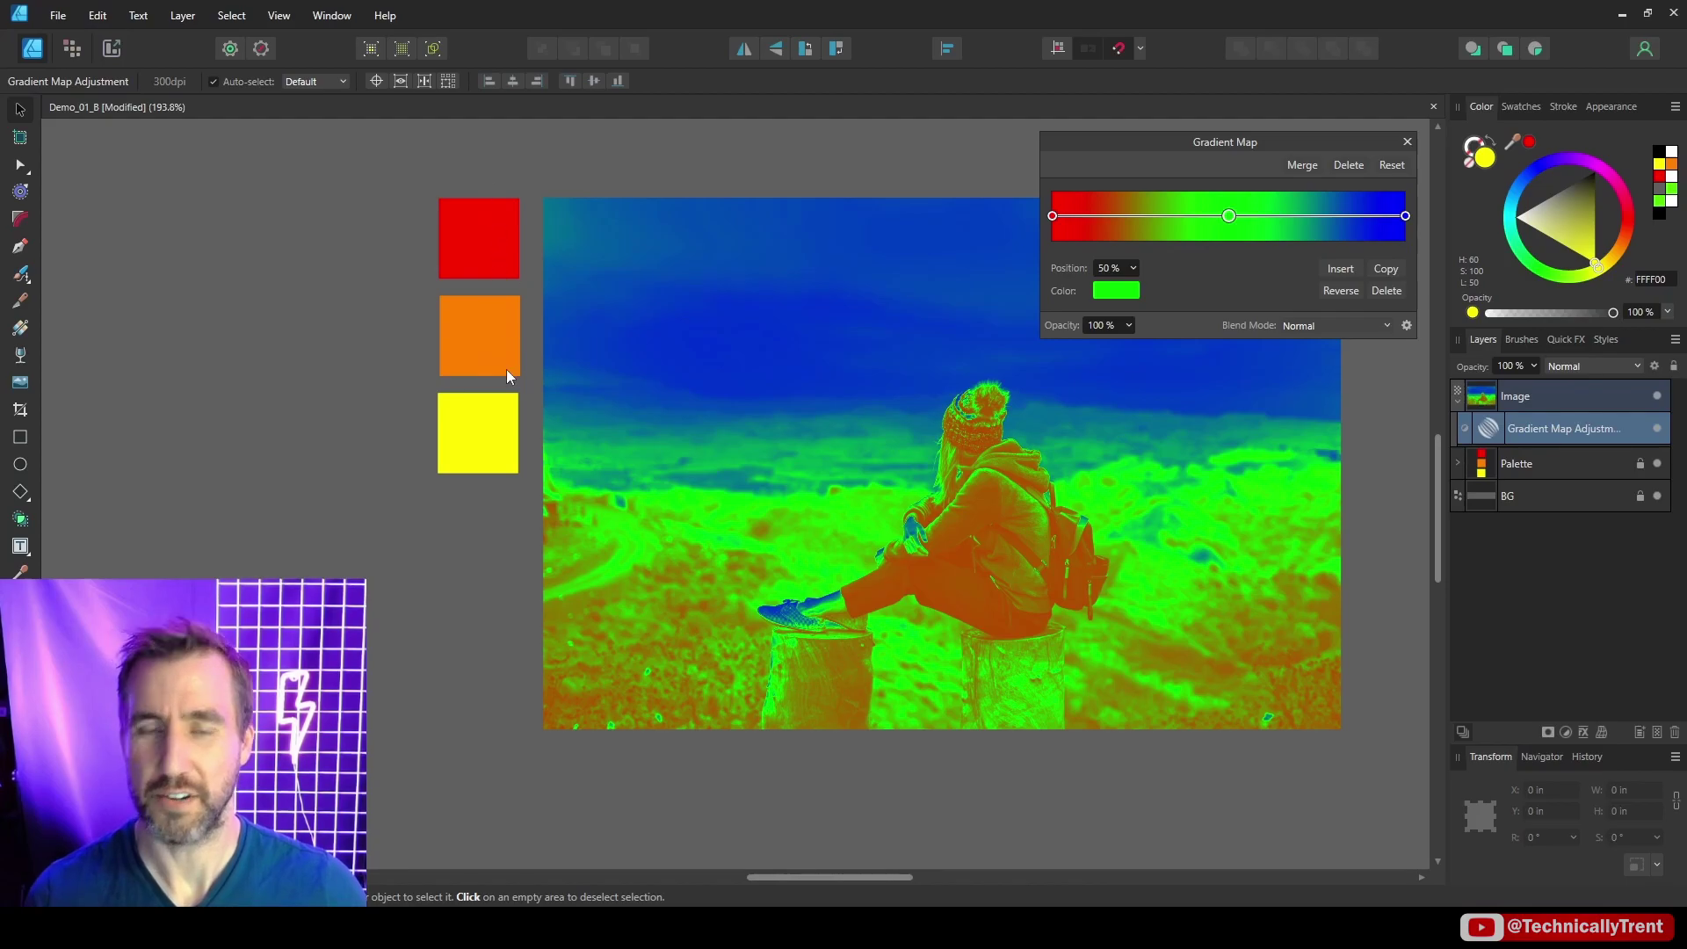
pyautogui.click(1053, 216)
pyautogui.click(1116, 290)
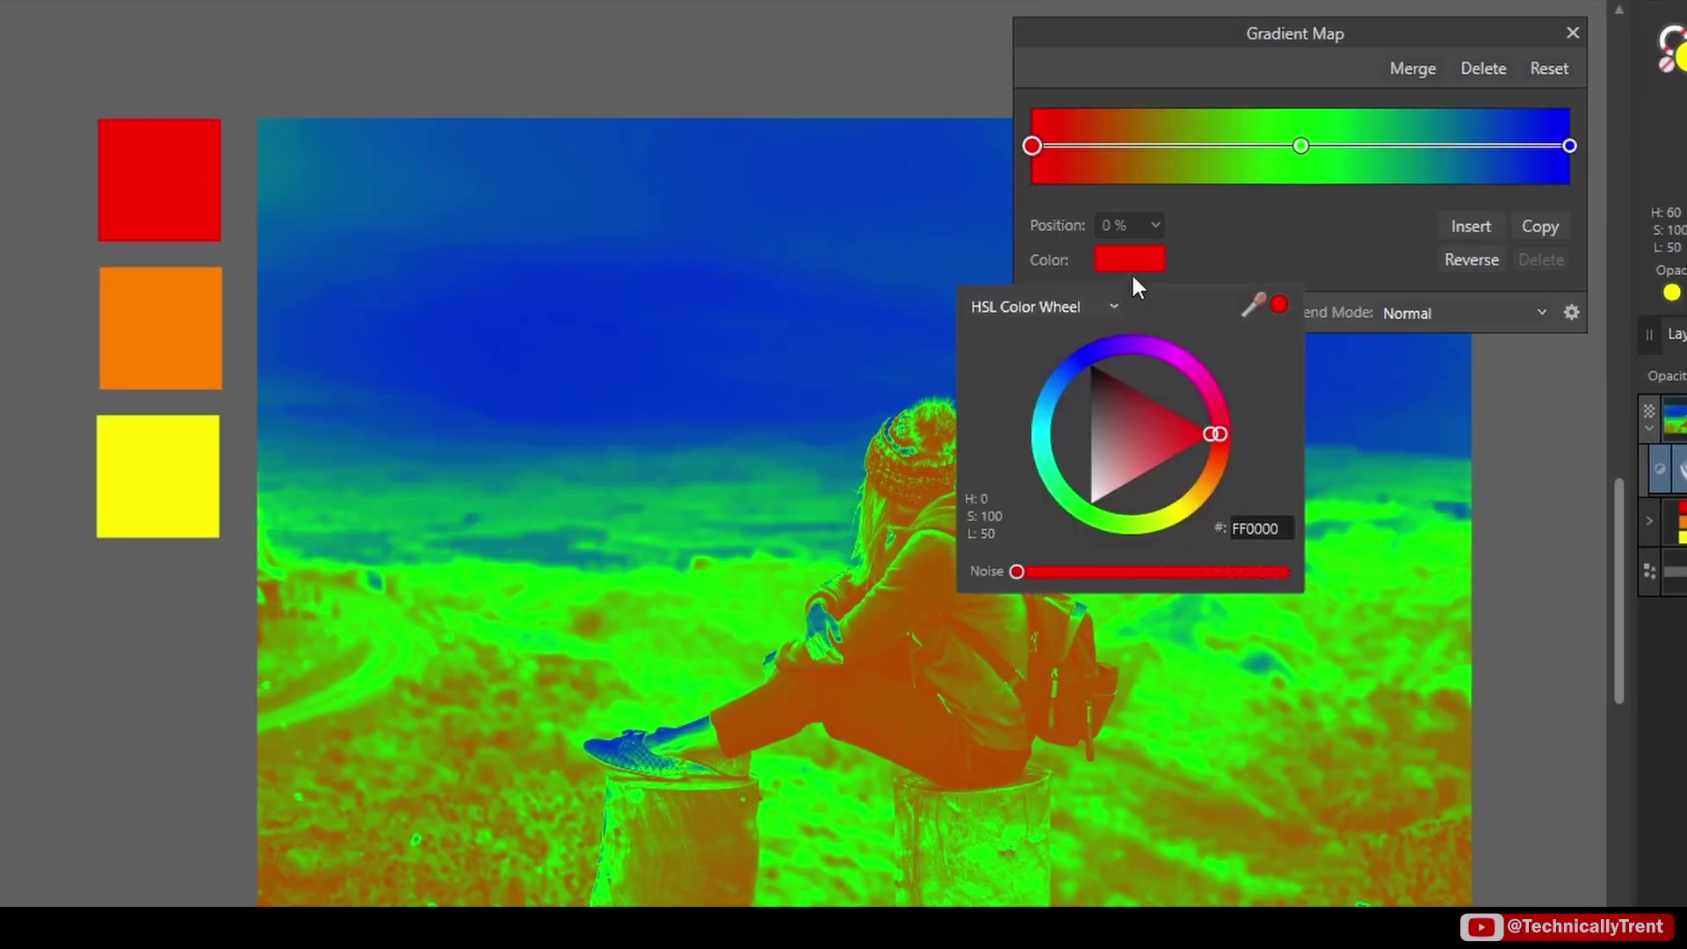
pyautogui.moveTo(1278, 304); pyautogui.dragTo(172, 168)
pyautogui.click(1302, 146)
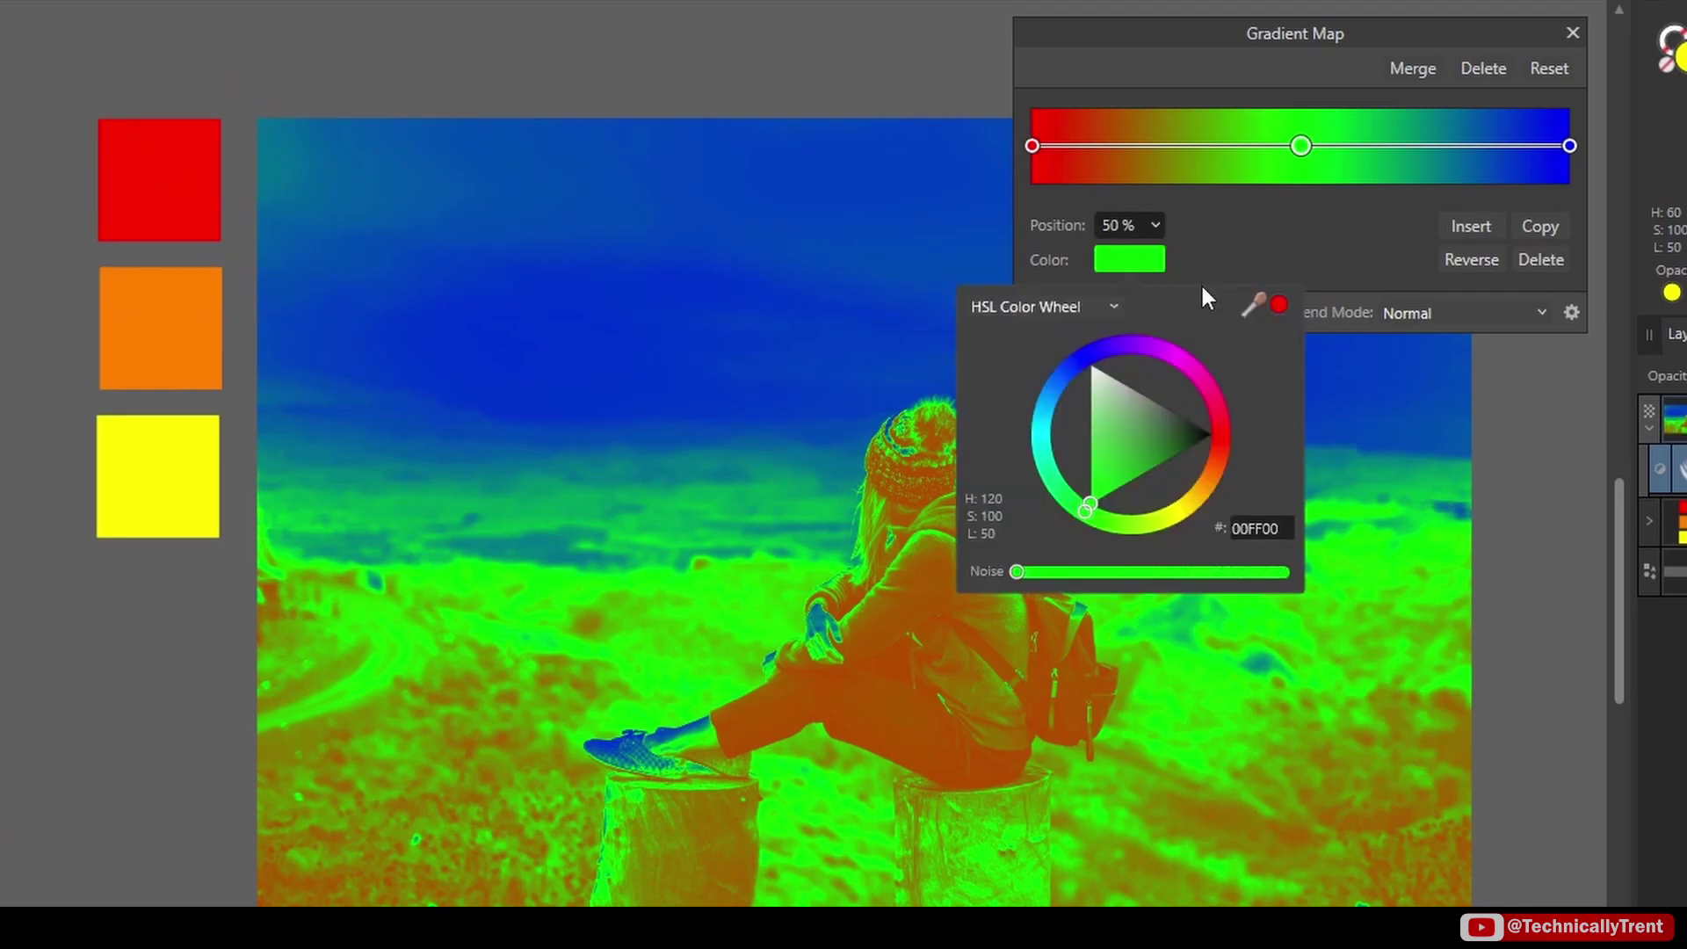
pyautogui.moveTo(1283, 302); pyautogui.dragTo(160, 331)
pyautogui.click(1278, 305)
pyautogui.click(1511, 180)
pyautogui.click(1128, 260)
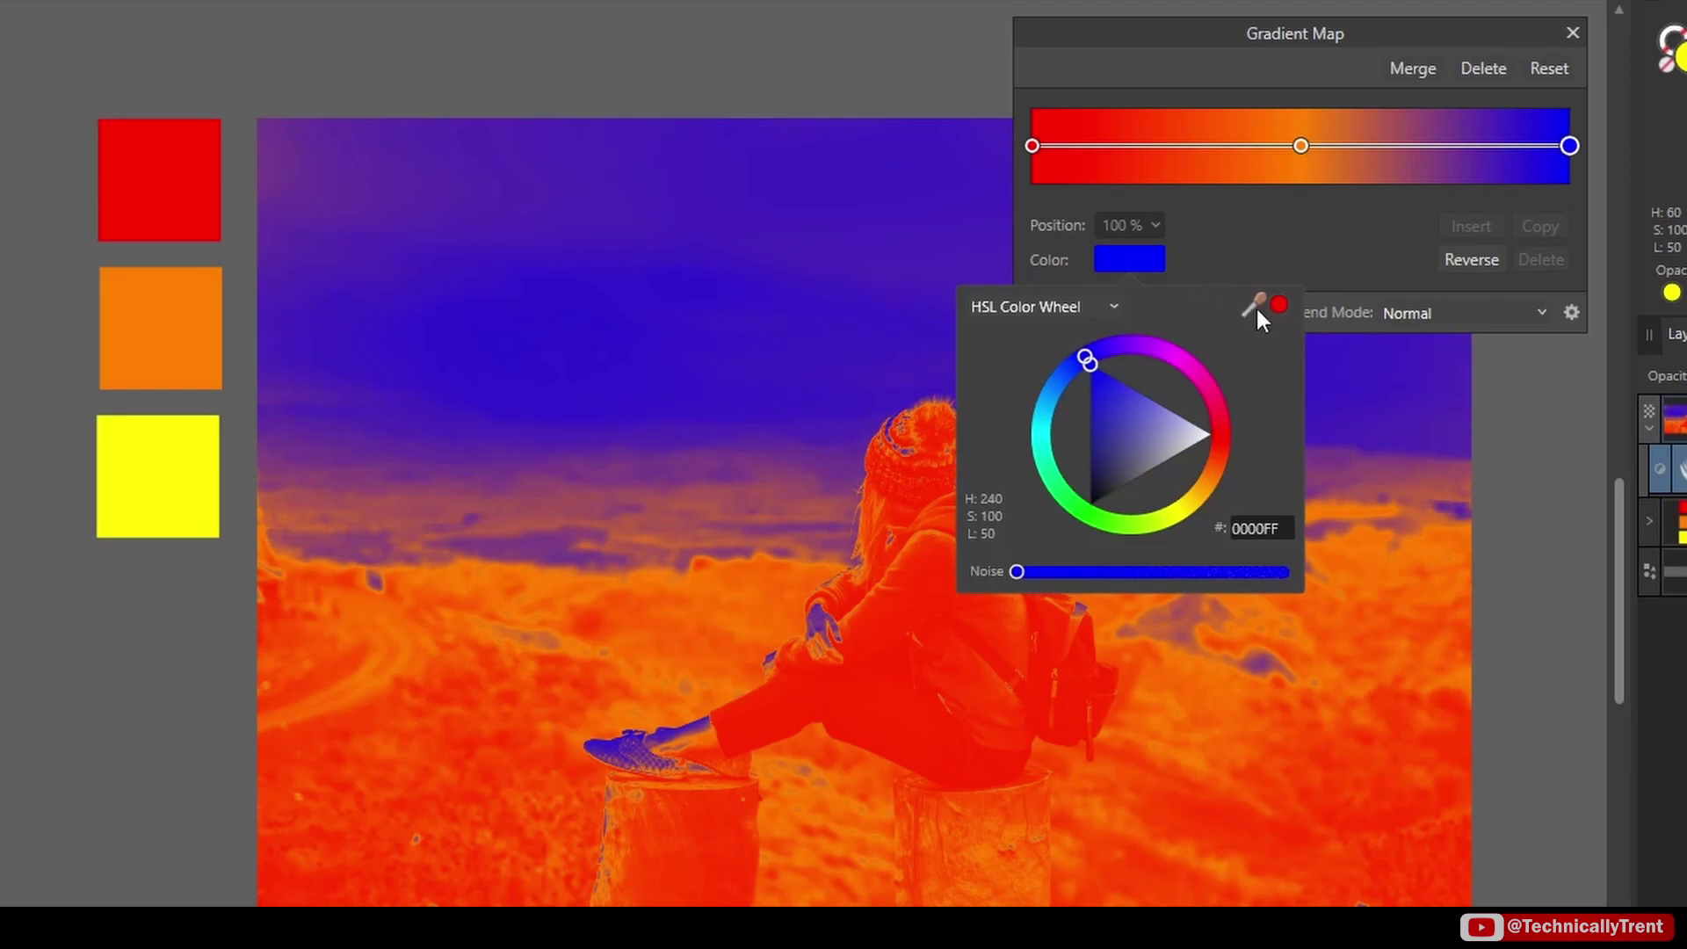
pyautogui.moveTo(1266, 306); pyautogui.dragTo(158, 463)
pyautogui.click(1279, 304)
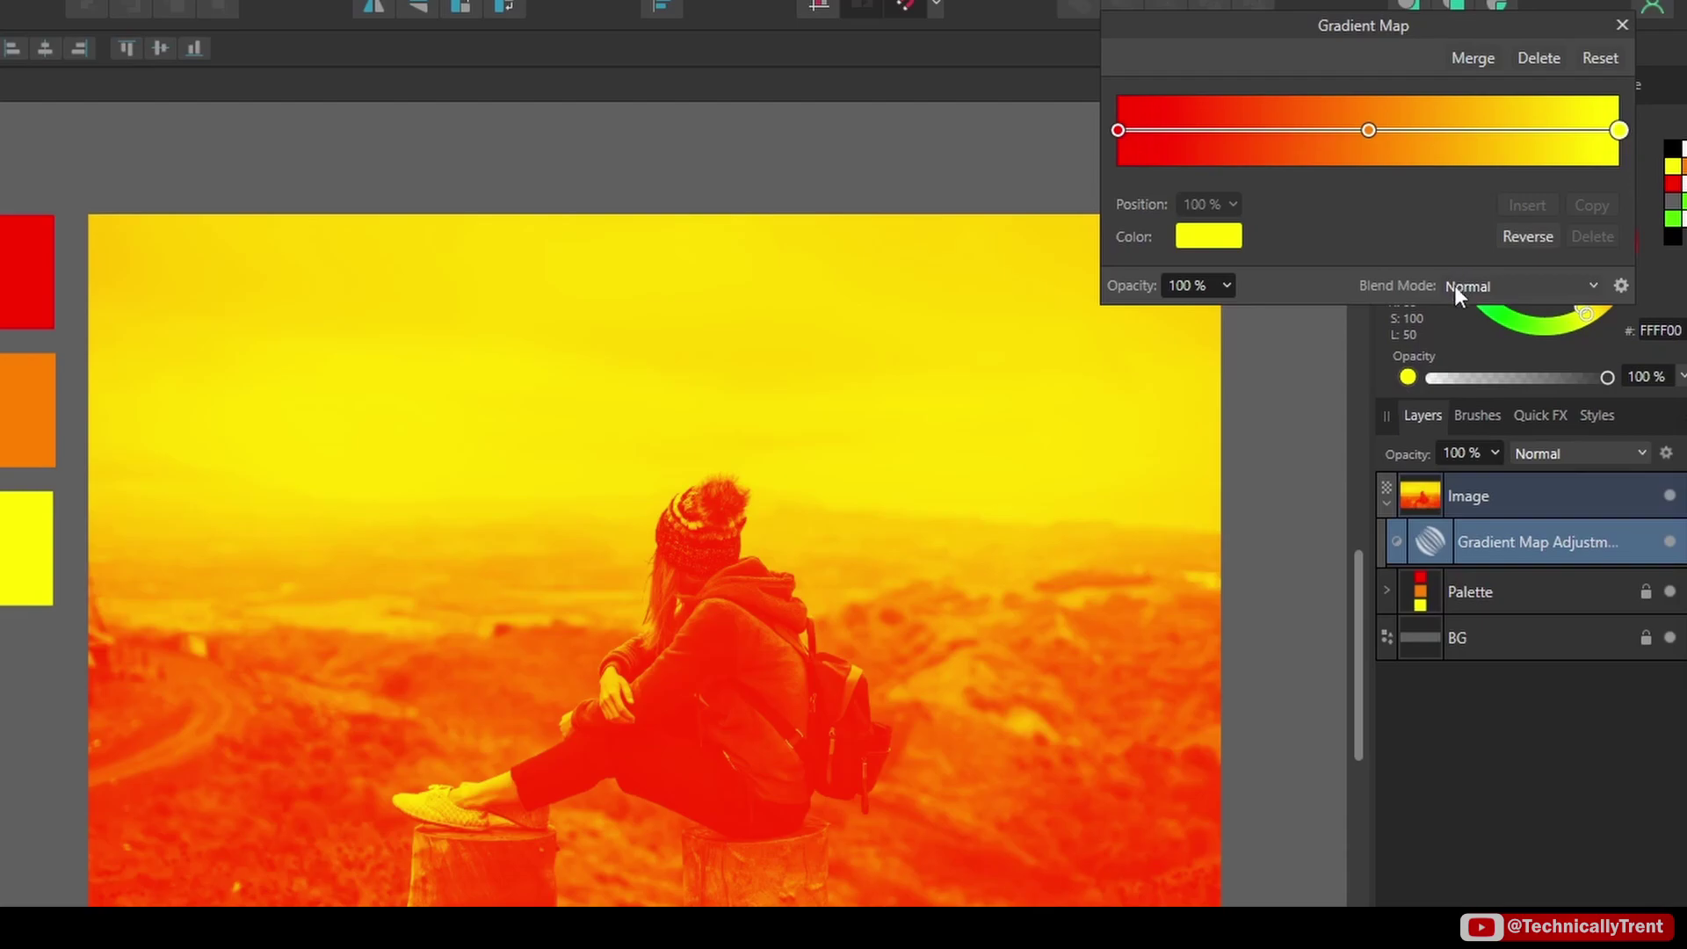
# - Set the Gradient Map layer's blend mode to Soft Light for a subtler warm tint
pyautogui.click(1520, 288)
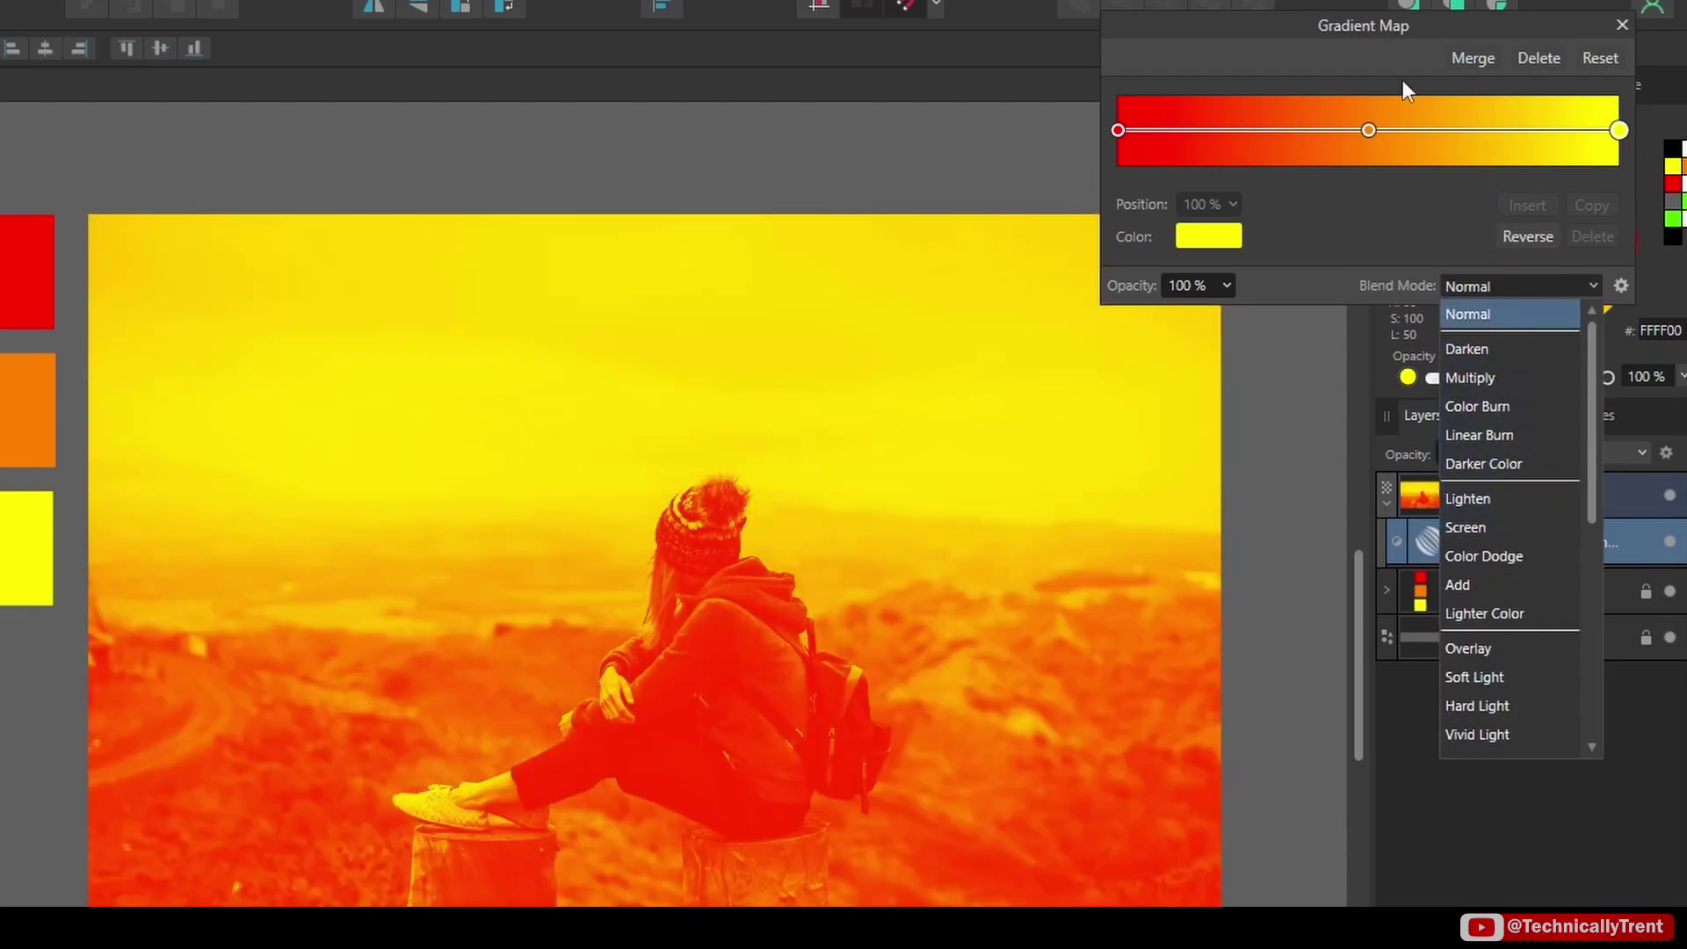
pyautogui.click(1378, 39)
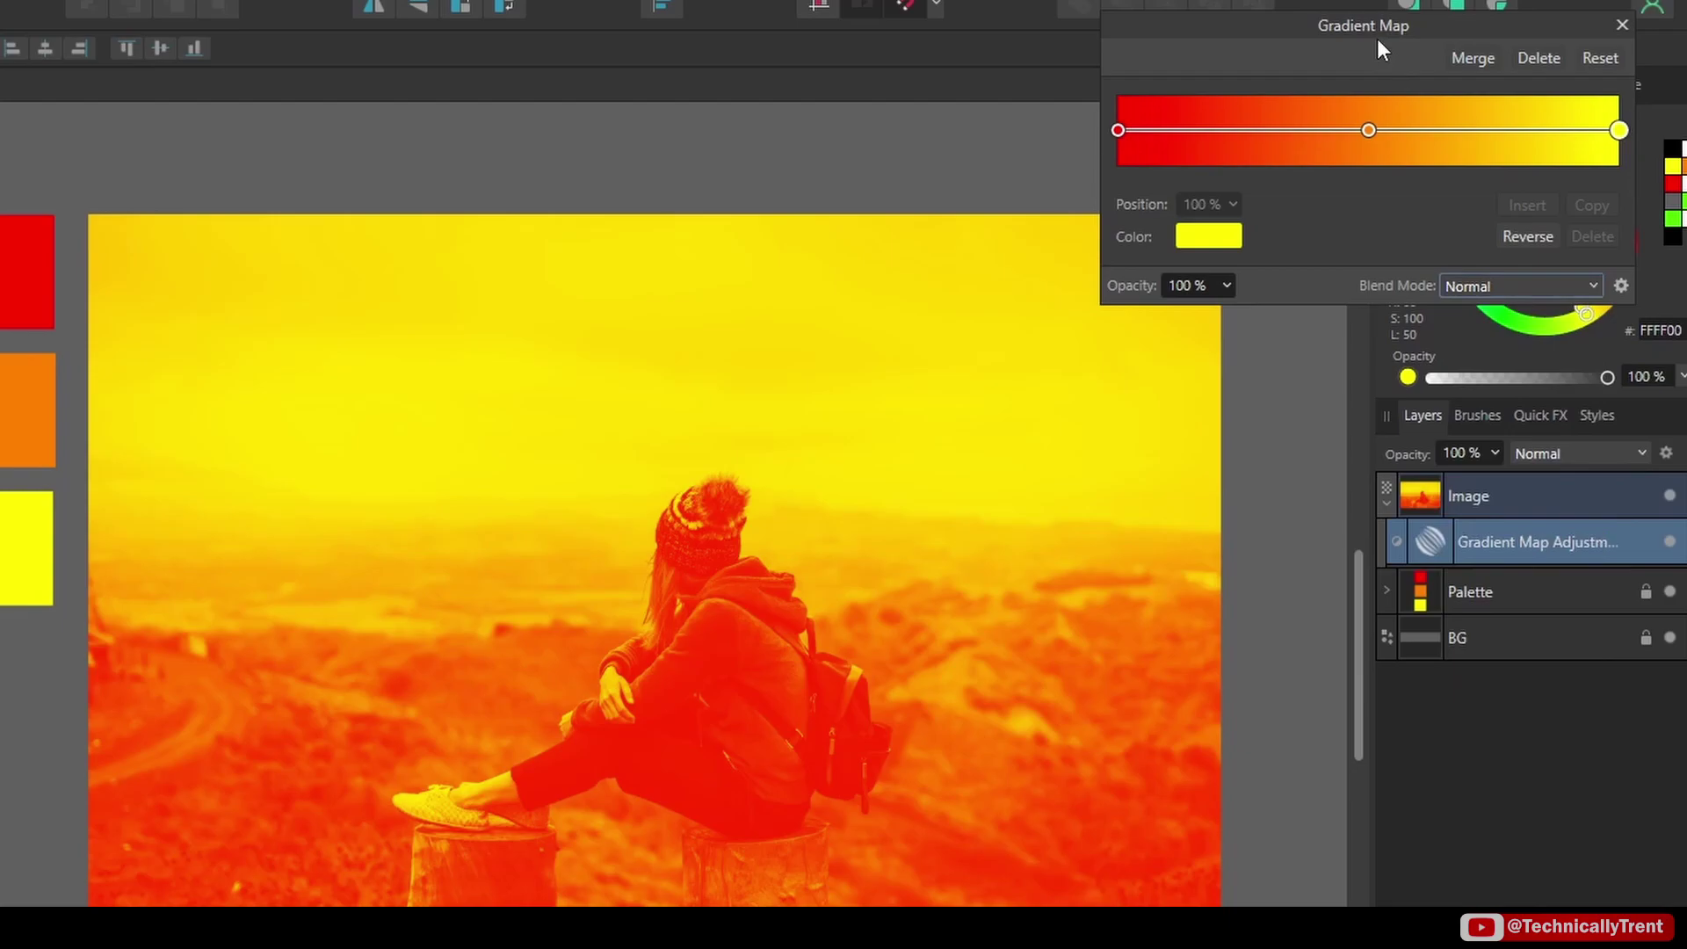
pyautogui.click(1621, 29)
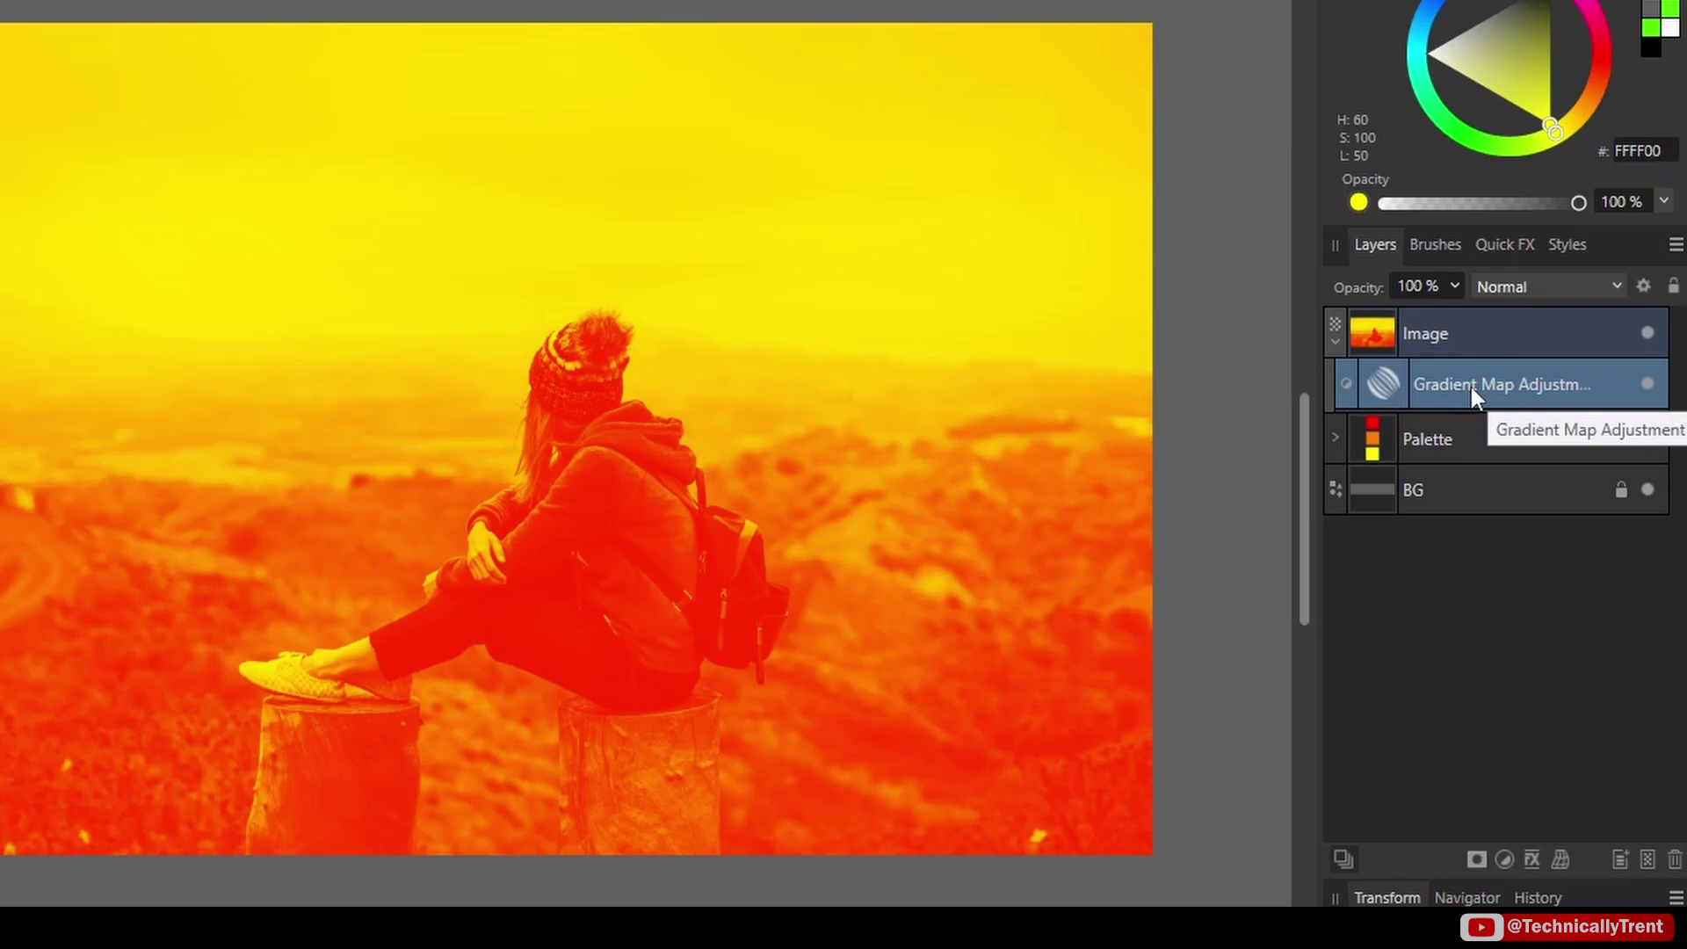
pyautogui.click(1578, 292)
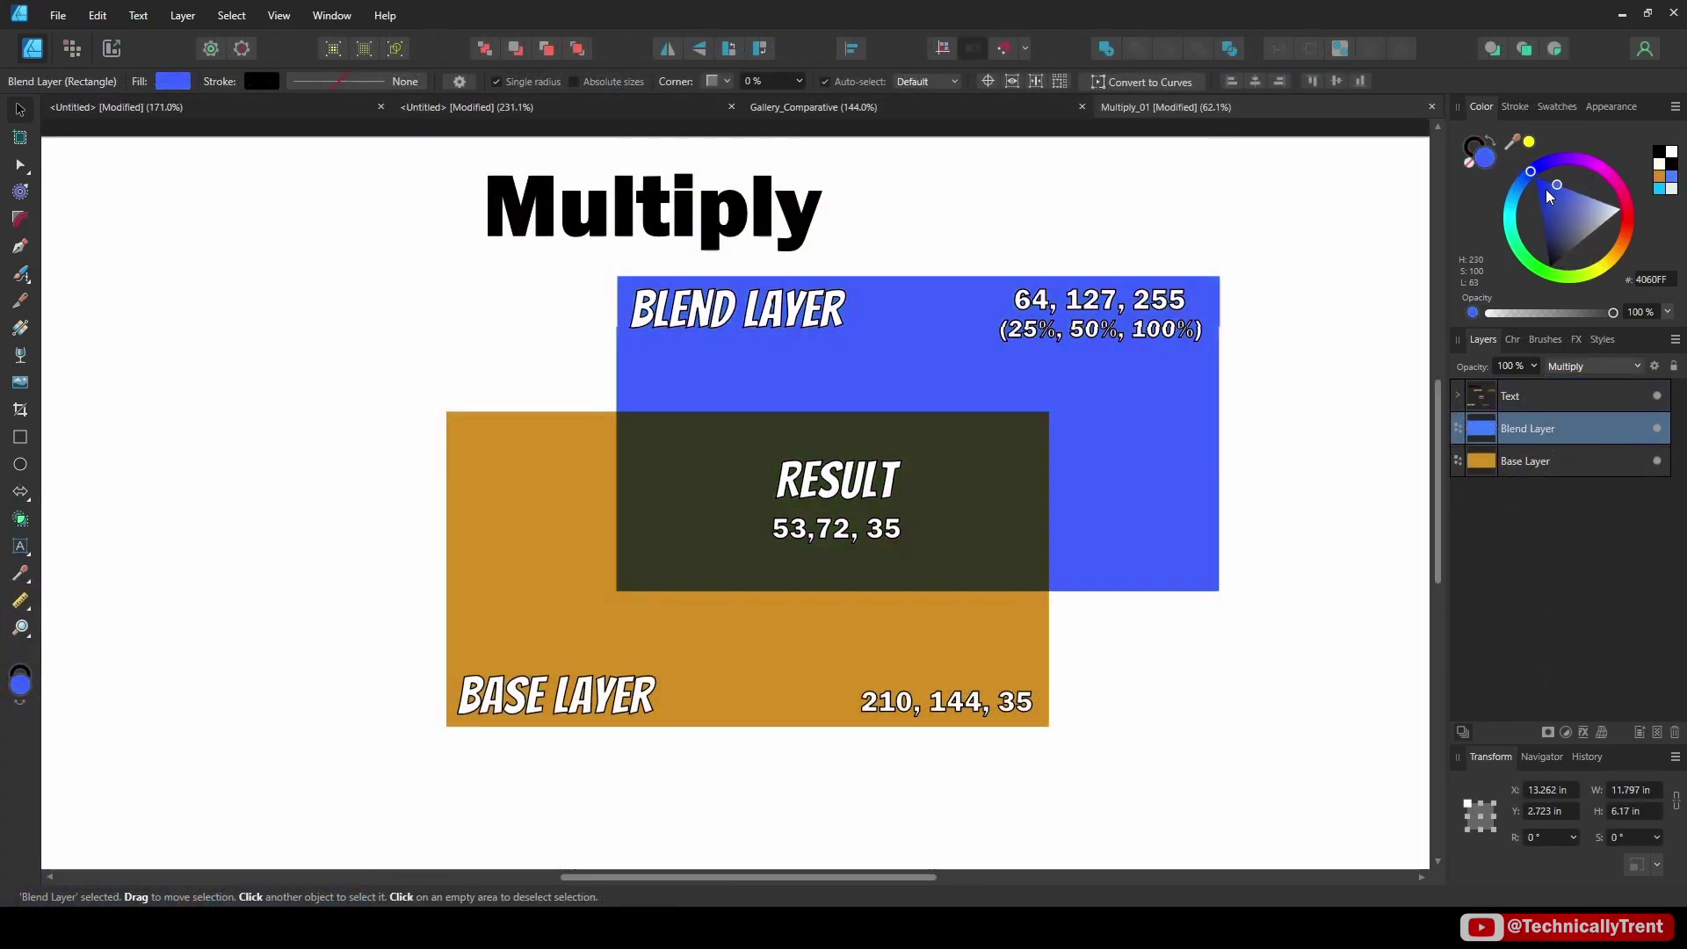
pyautogui.moveTo(1546, 188); pyautogui.dragTo(1523, 243)
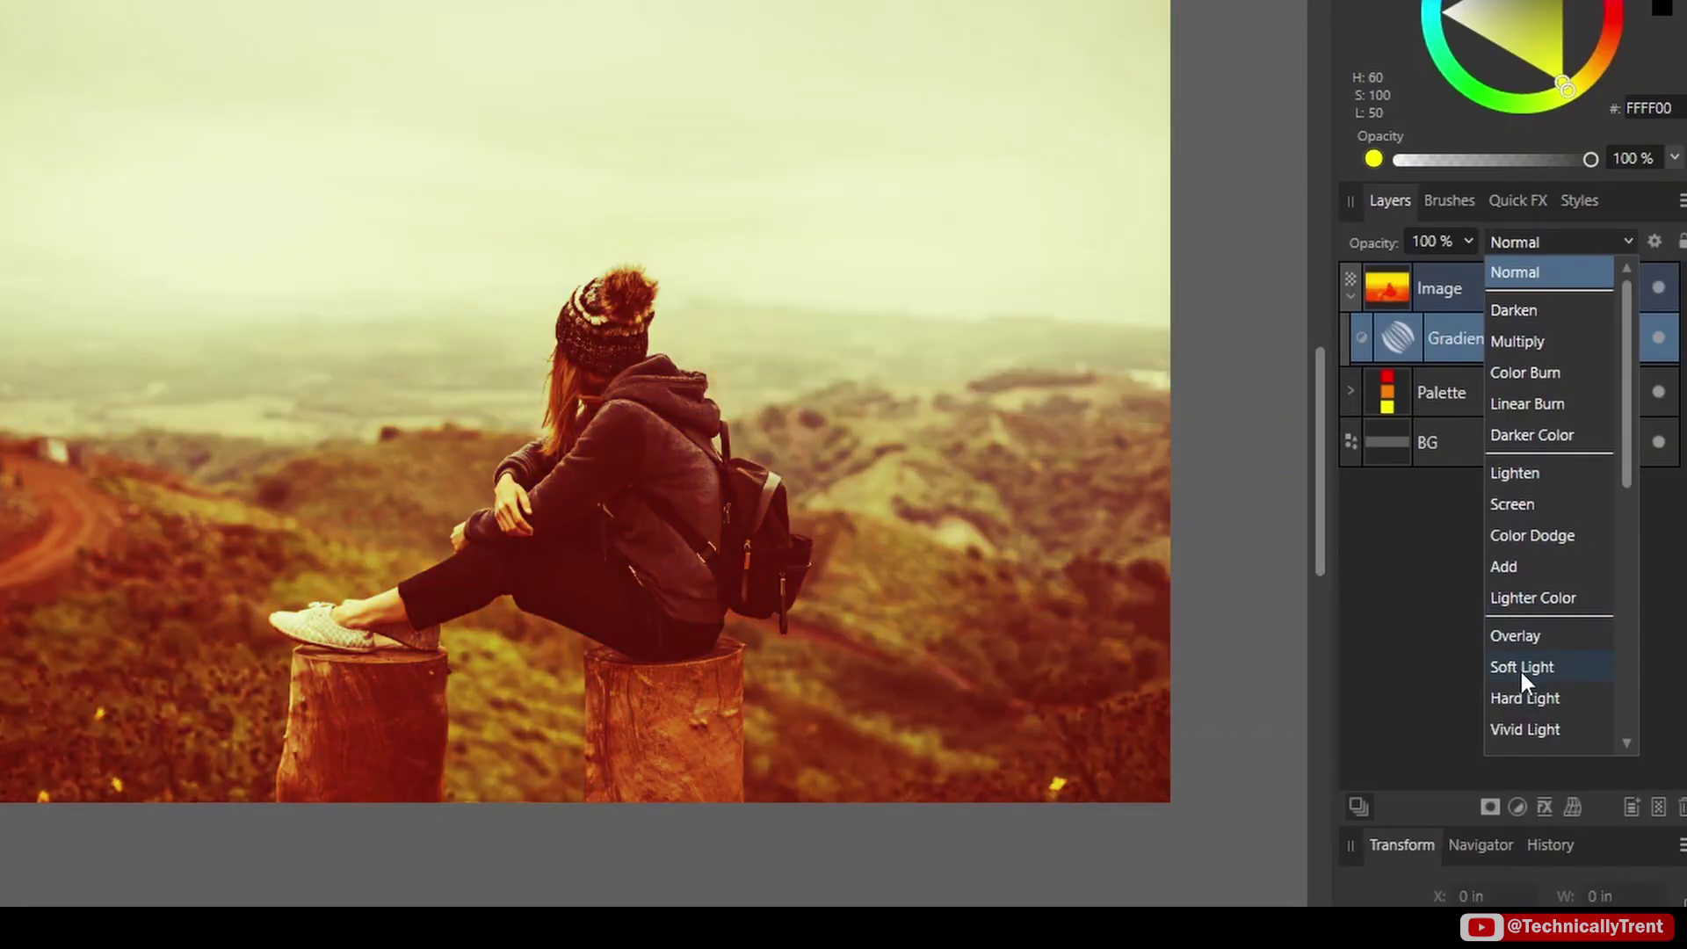
pyautogui.click(1521, 669)
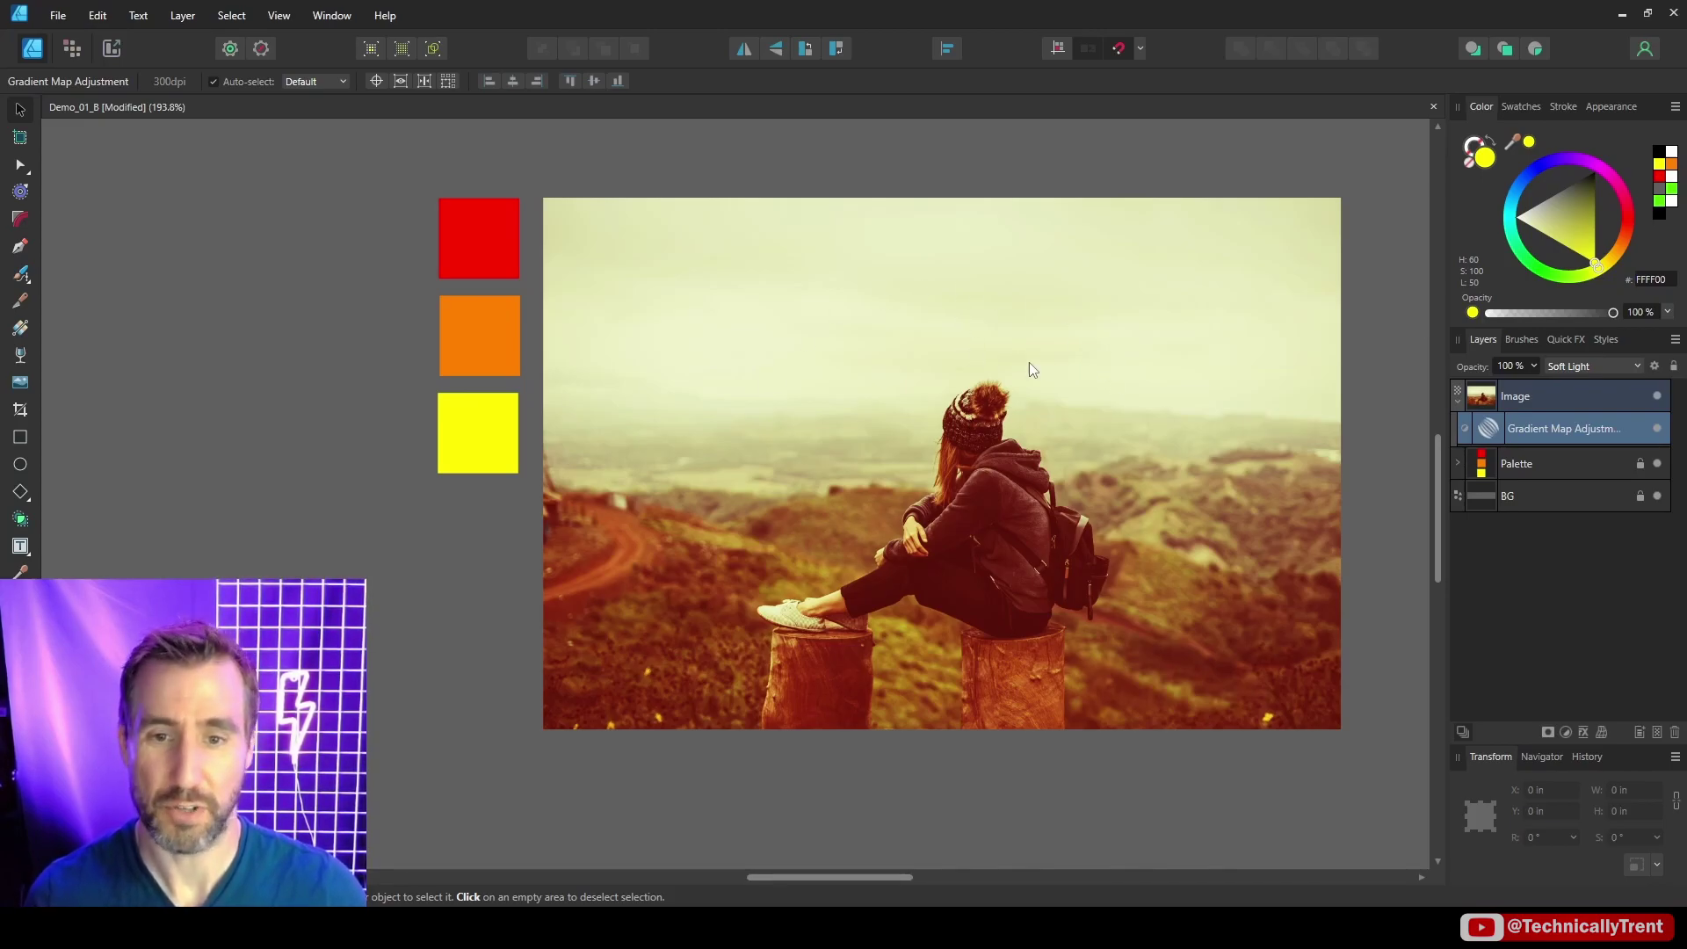
pyautogui.click(1658, 429)
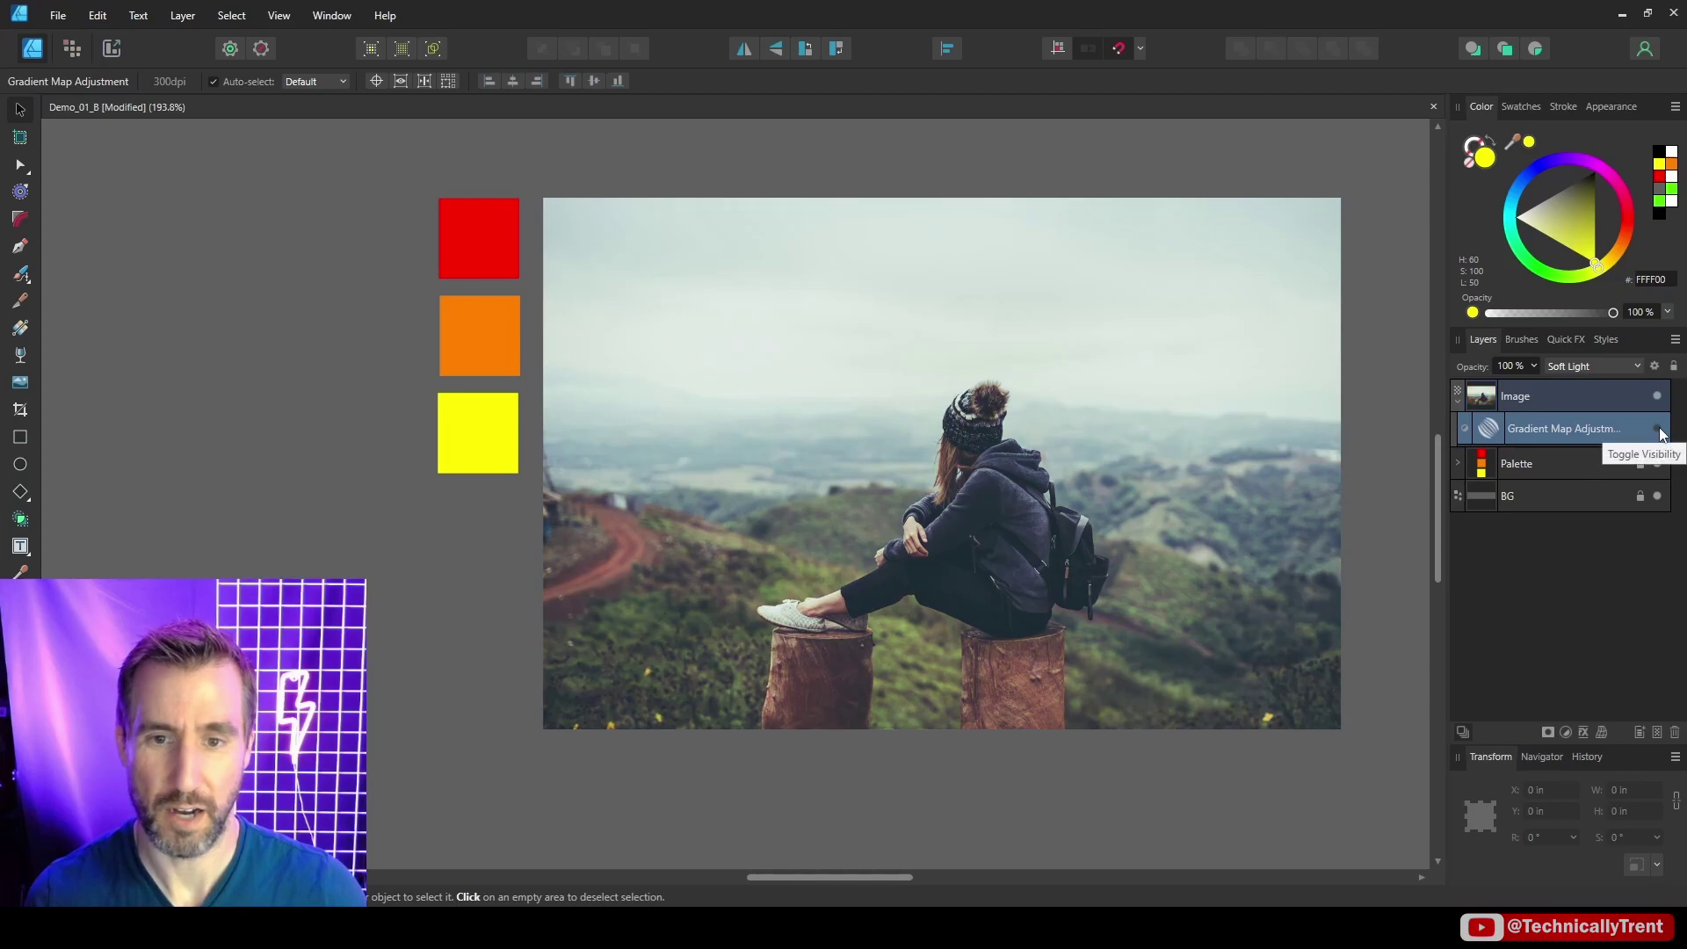
pyautogui.click(1658, 429)
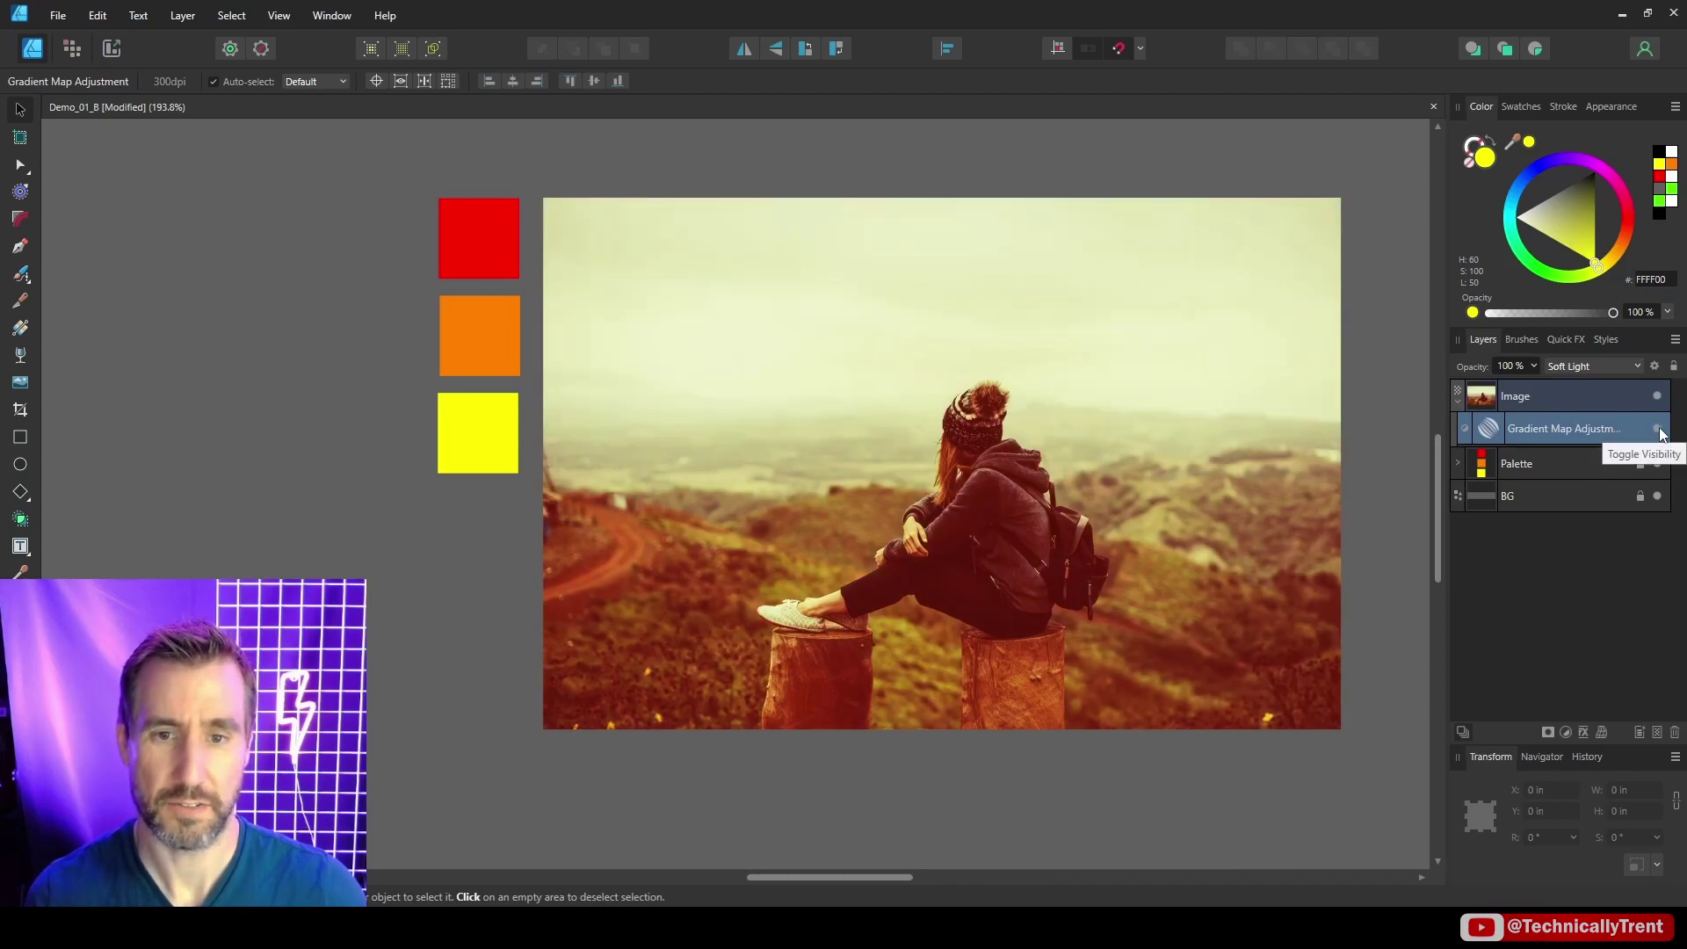
pyautogui.click(1660, 431)
pyautogui.click(1660, 431)
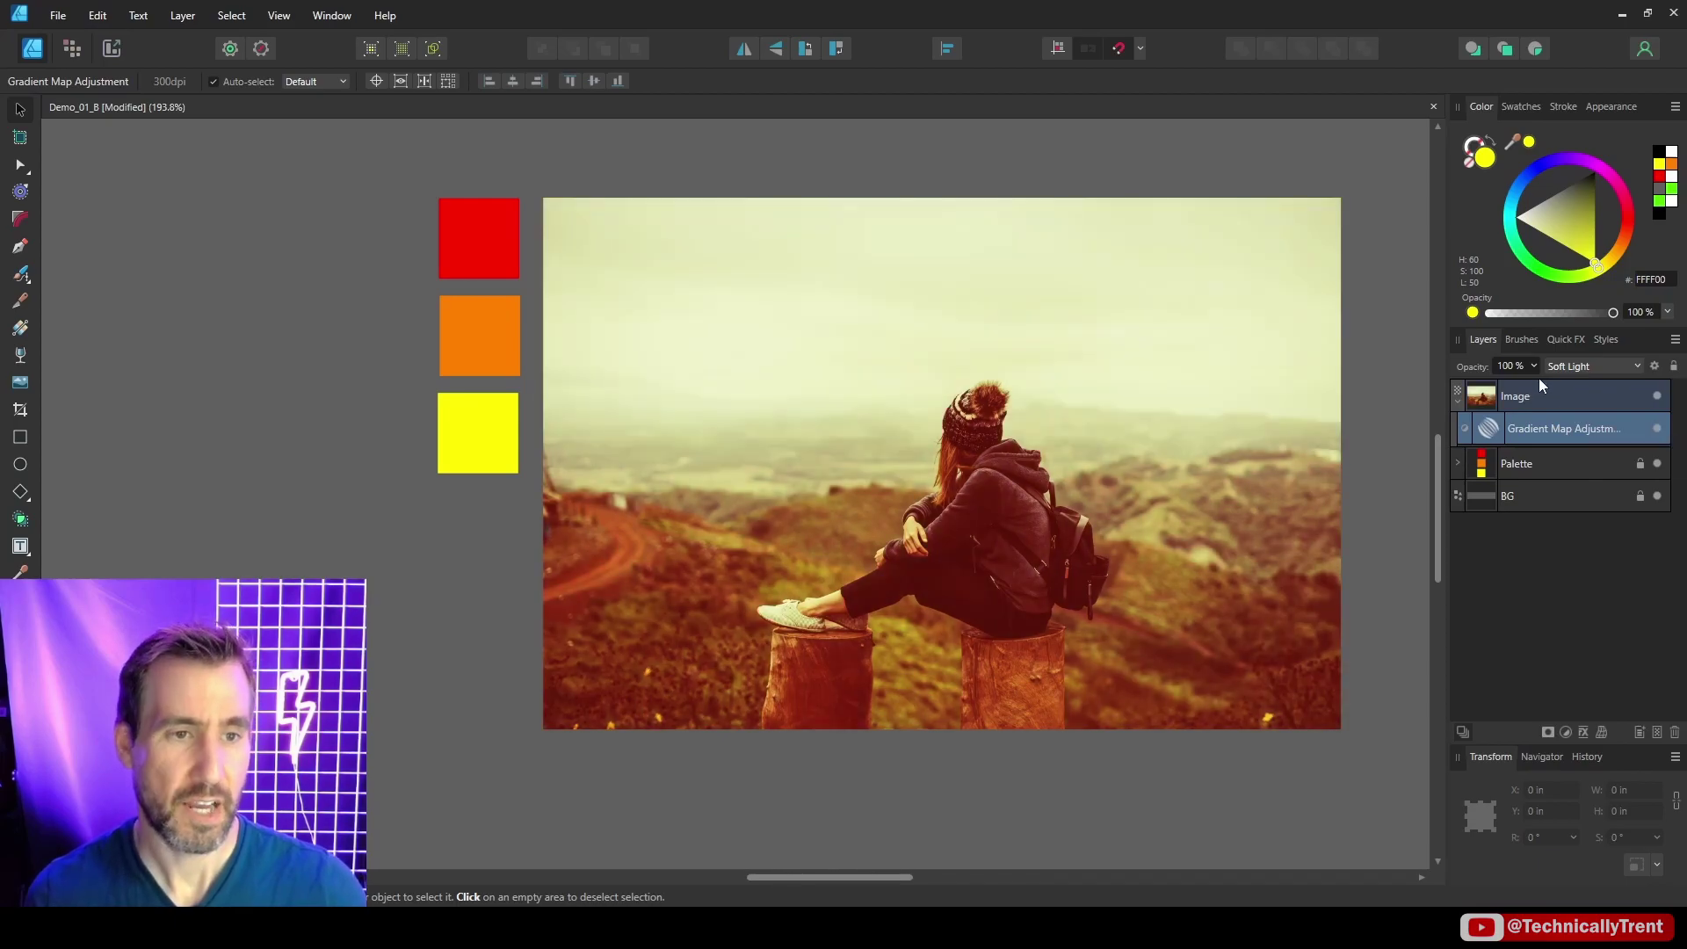
pyautogui.click(1533, 367)
pyautogui.moveTo(1532, 386); pyautogui.dragTo(1478, 390)
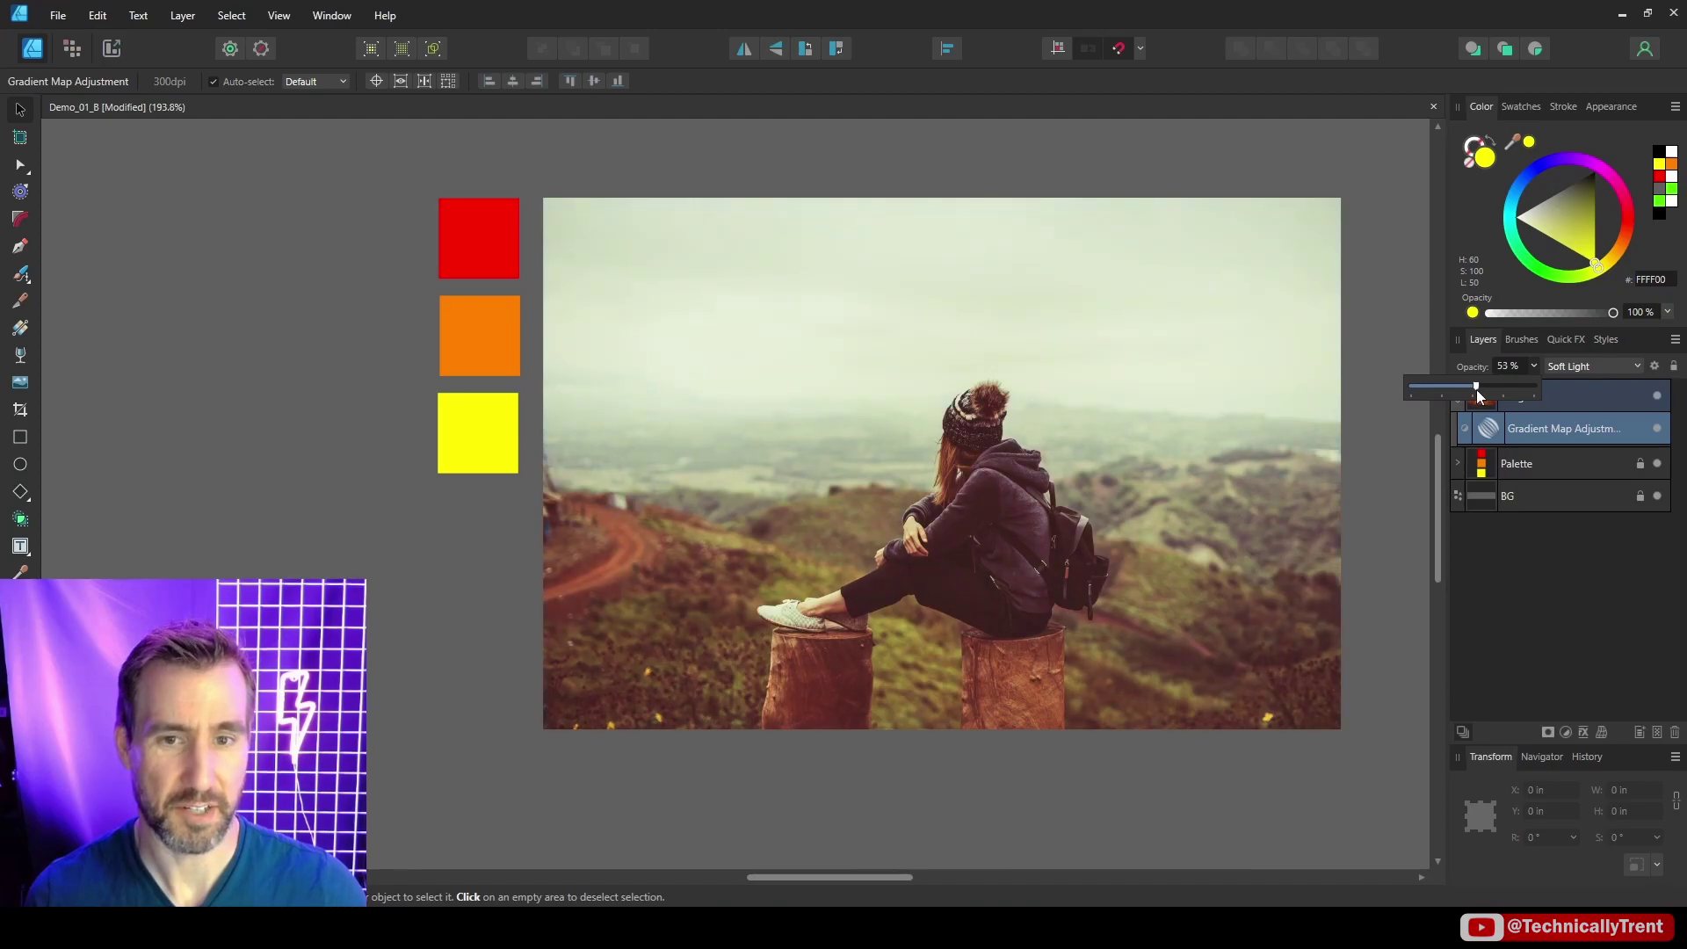
# - Add a Curves adjustment with an upper point and a lower point pulled down to darken the photo
pyautogui.click(1567, 733)
pyautogui.click(1568, 519)
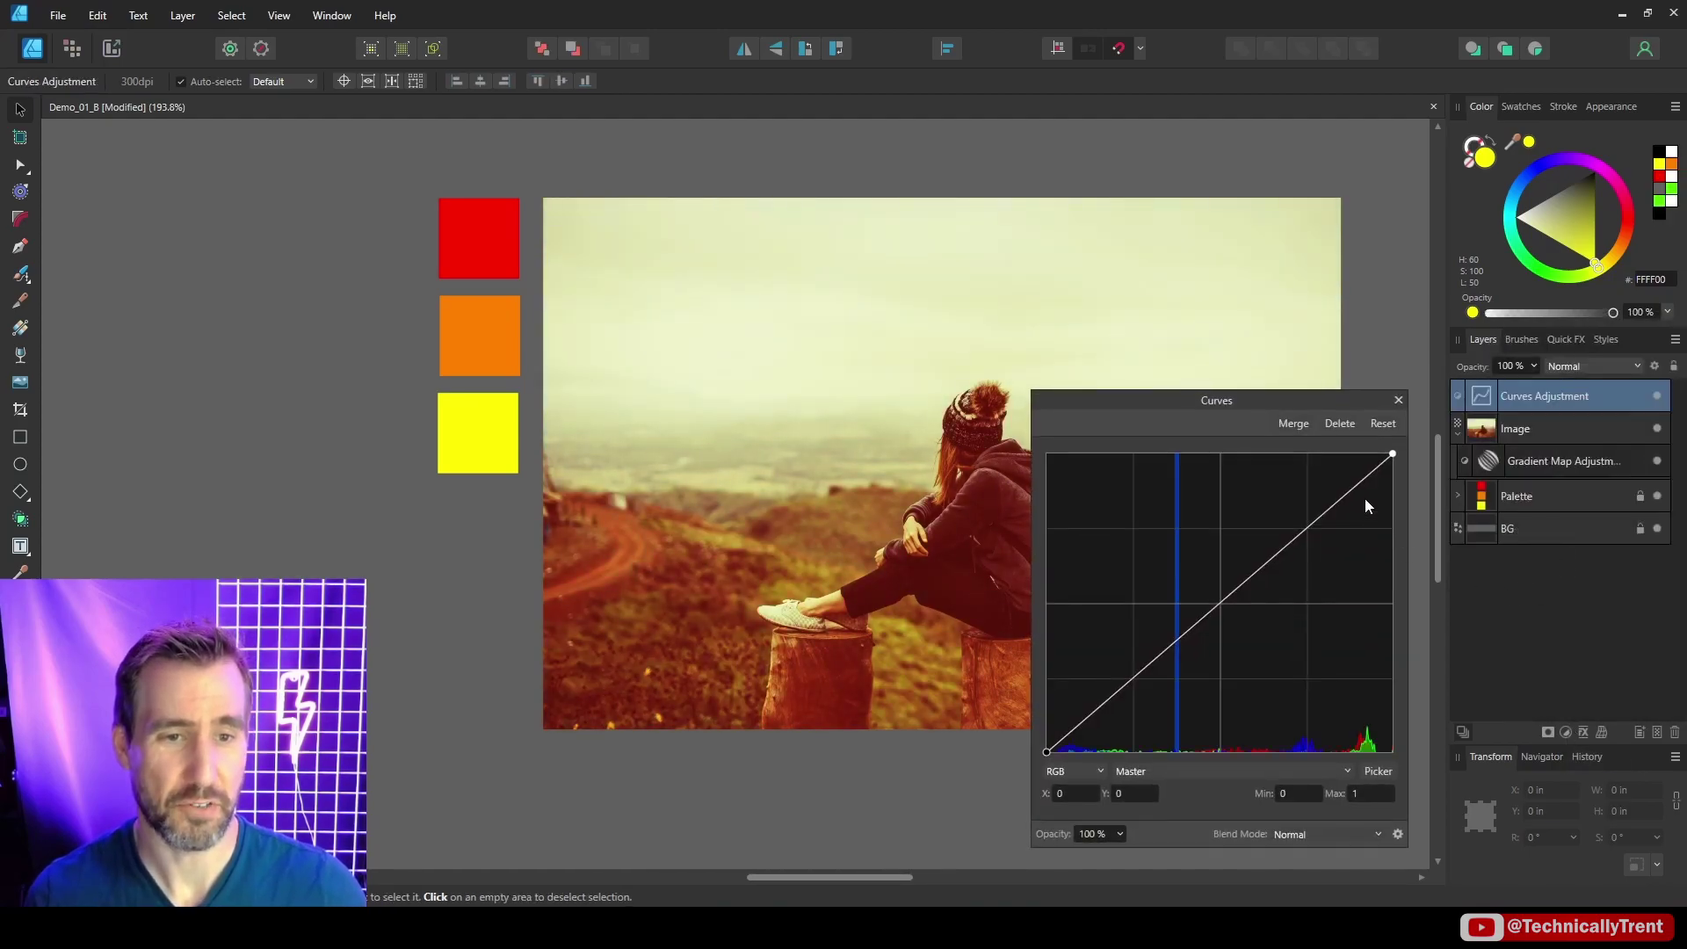
pyautogui.moveTo(1327, 404); pyautogui.dragTo(1586, 274)
pyautogui.click(1586, 369)
pyautogui.click(1424, 519)
pyautogui.moveTo(1423, 519); pyautogui.dragTo(1421, 538)
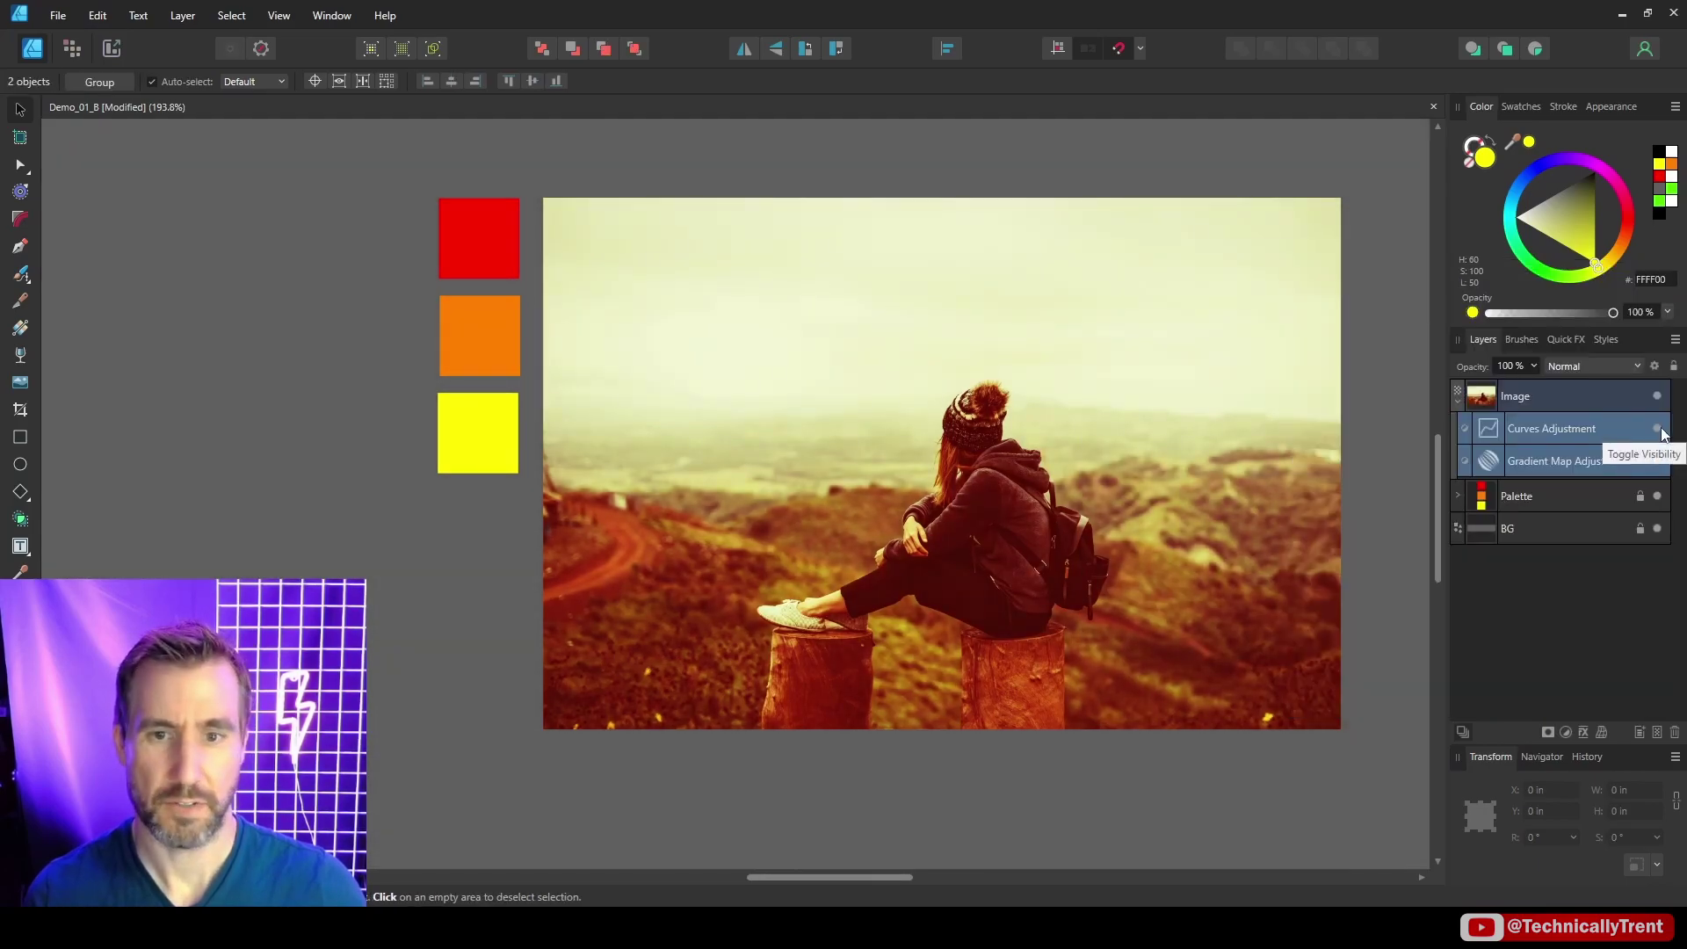
pyautogui.click(1658, 428)
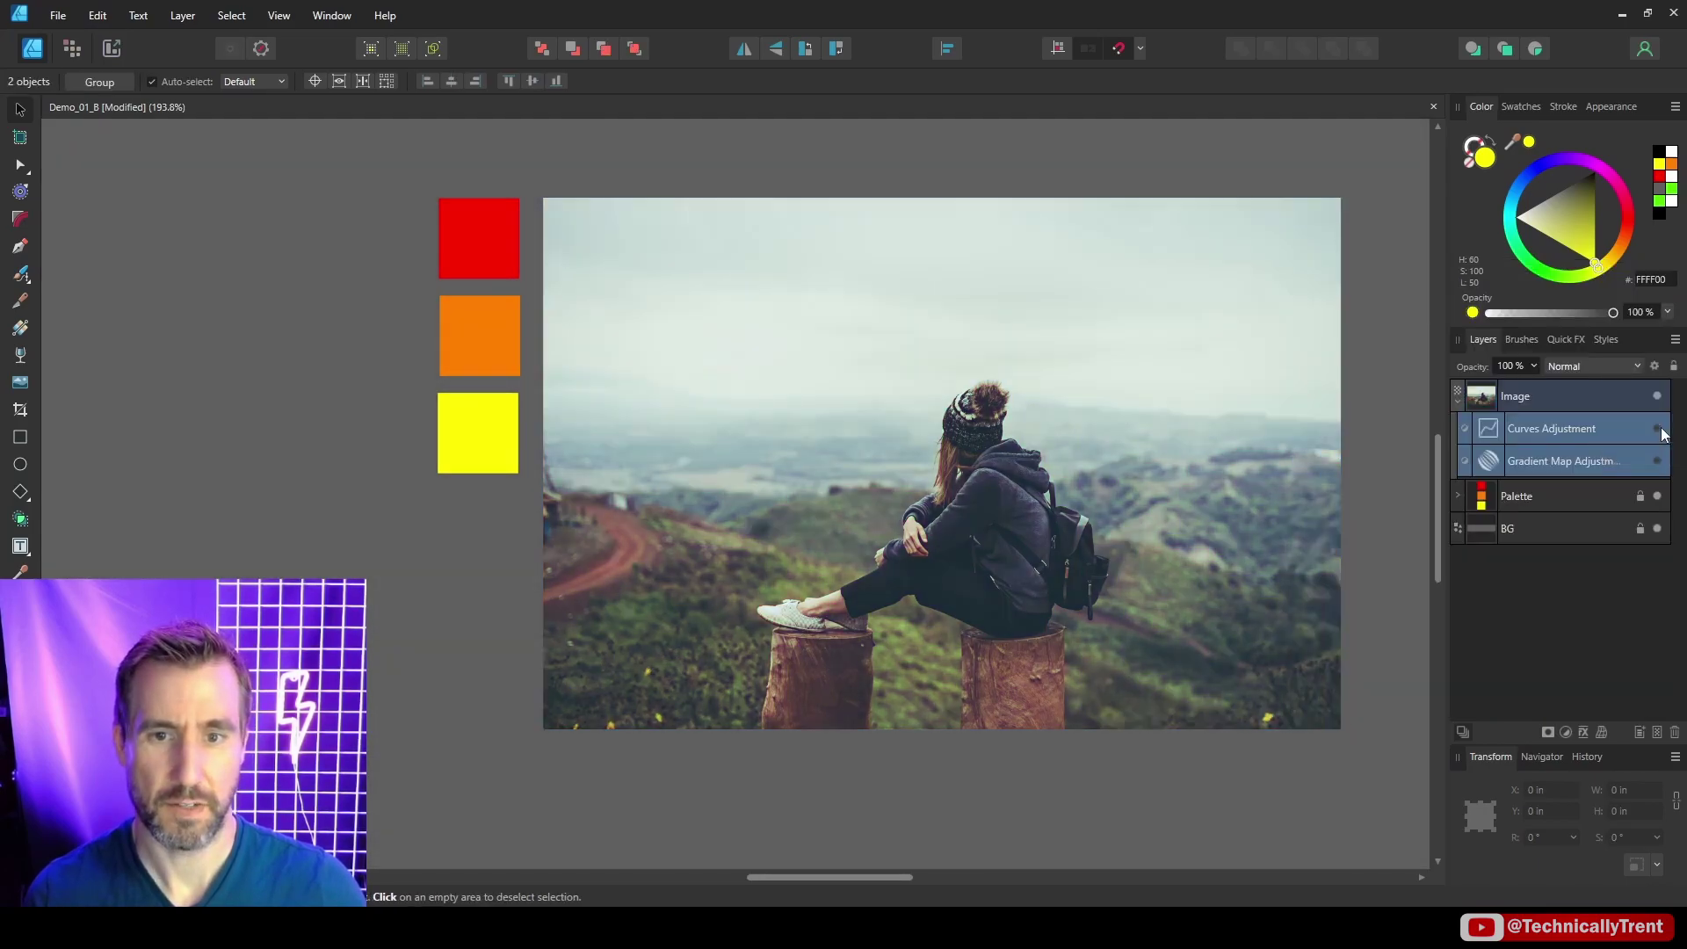
# - Hide and show both adjustment layers together to compare with the original photo
pyautogui.click(1658, 429)
pyautogui.click(1657, 429)
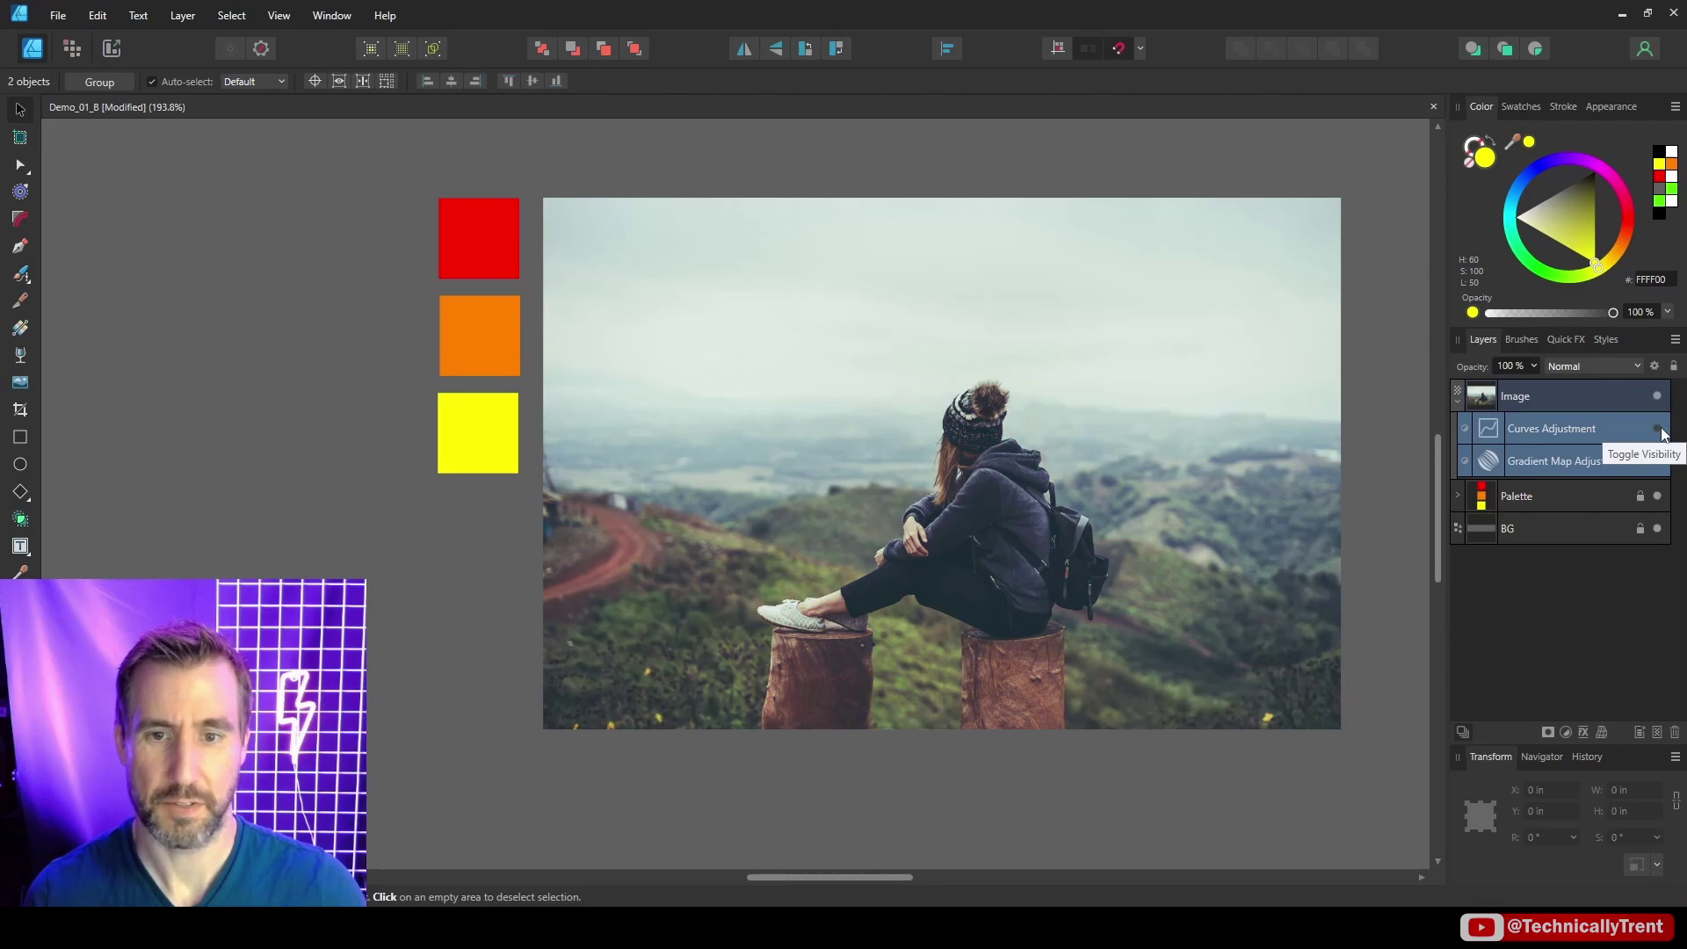
pyautogui.click(1658, 429)
# - Reverse the gradient map's direction and back to red-to-yellow, then add a new gradient stop
pyautogui.doubleClick(1488, 461)
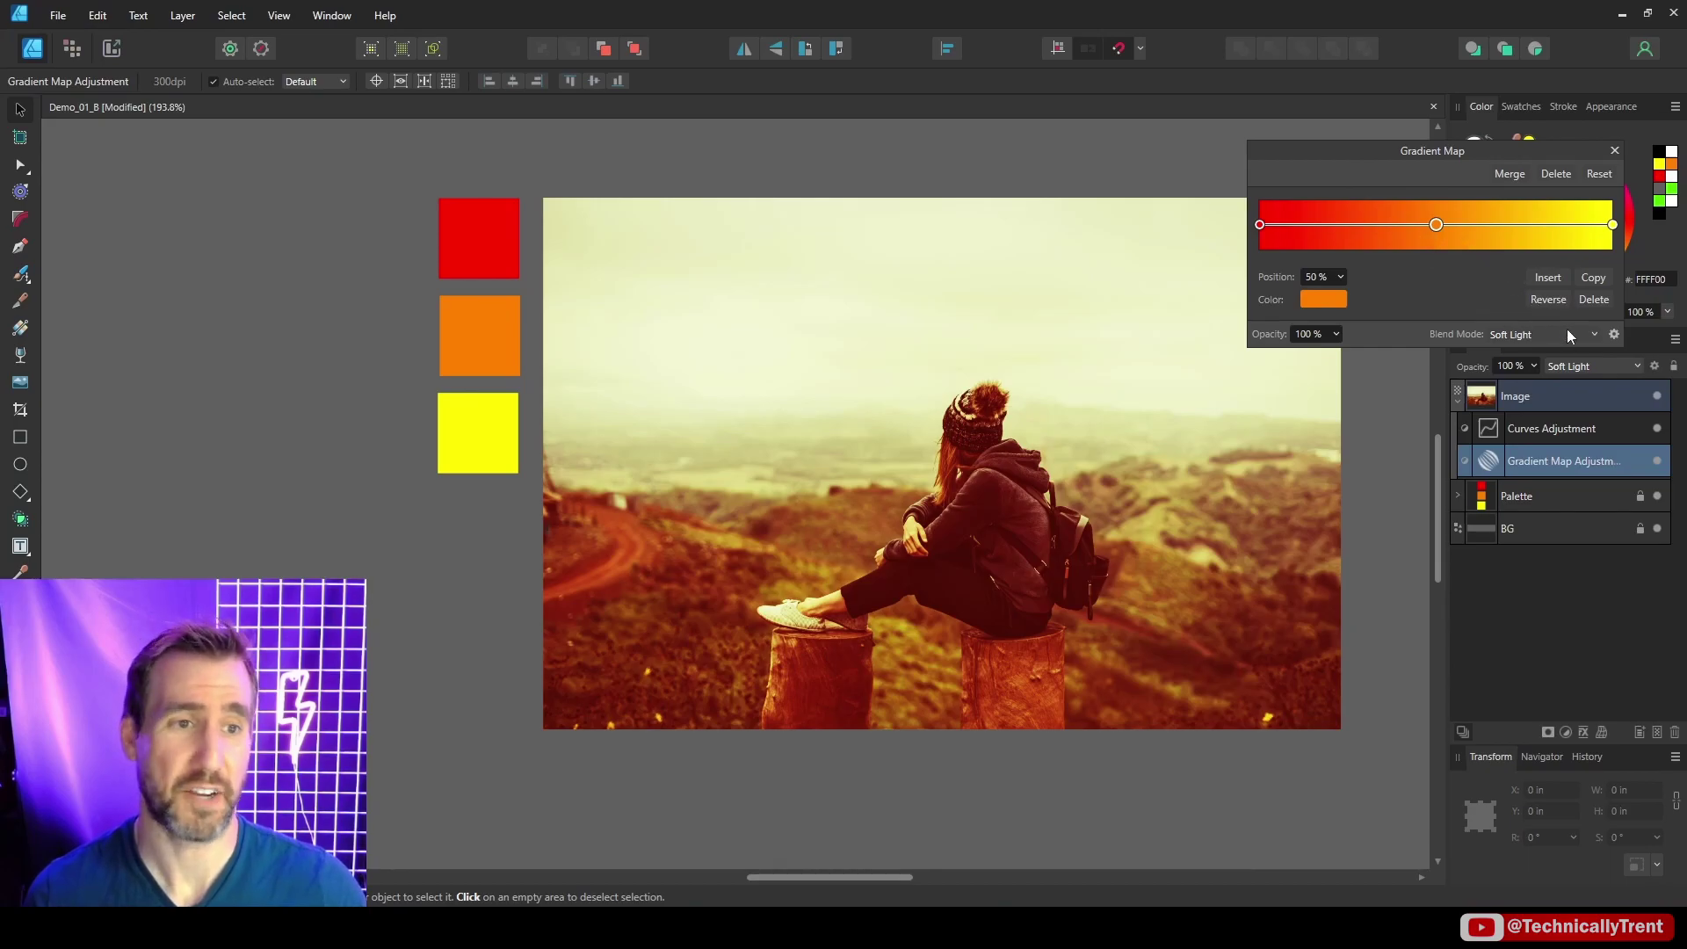
pyautogui.click(1562, 302)
pyautogui.click(1563, 302)
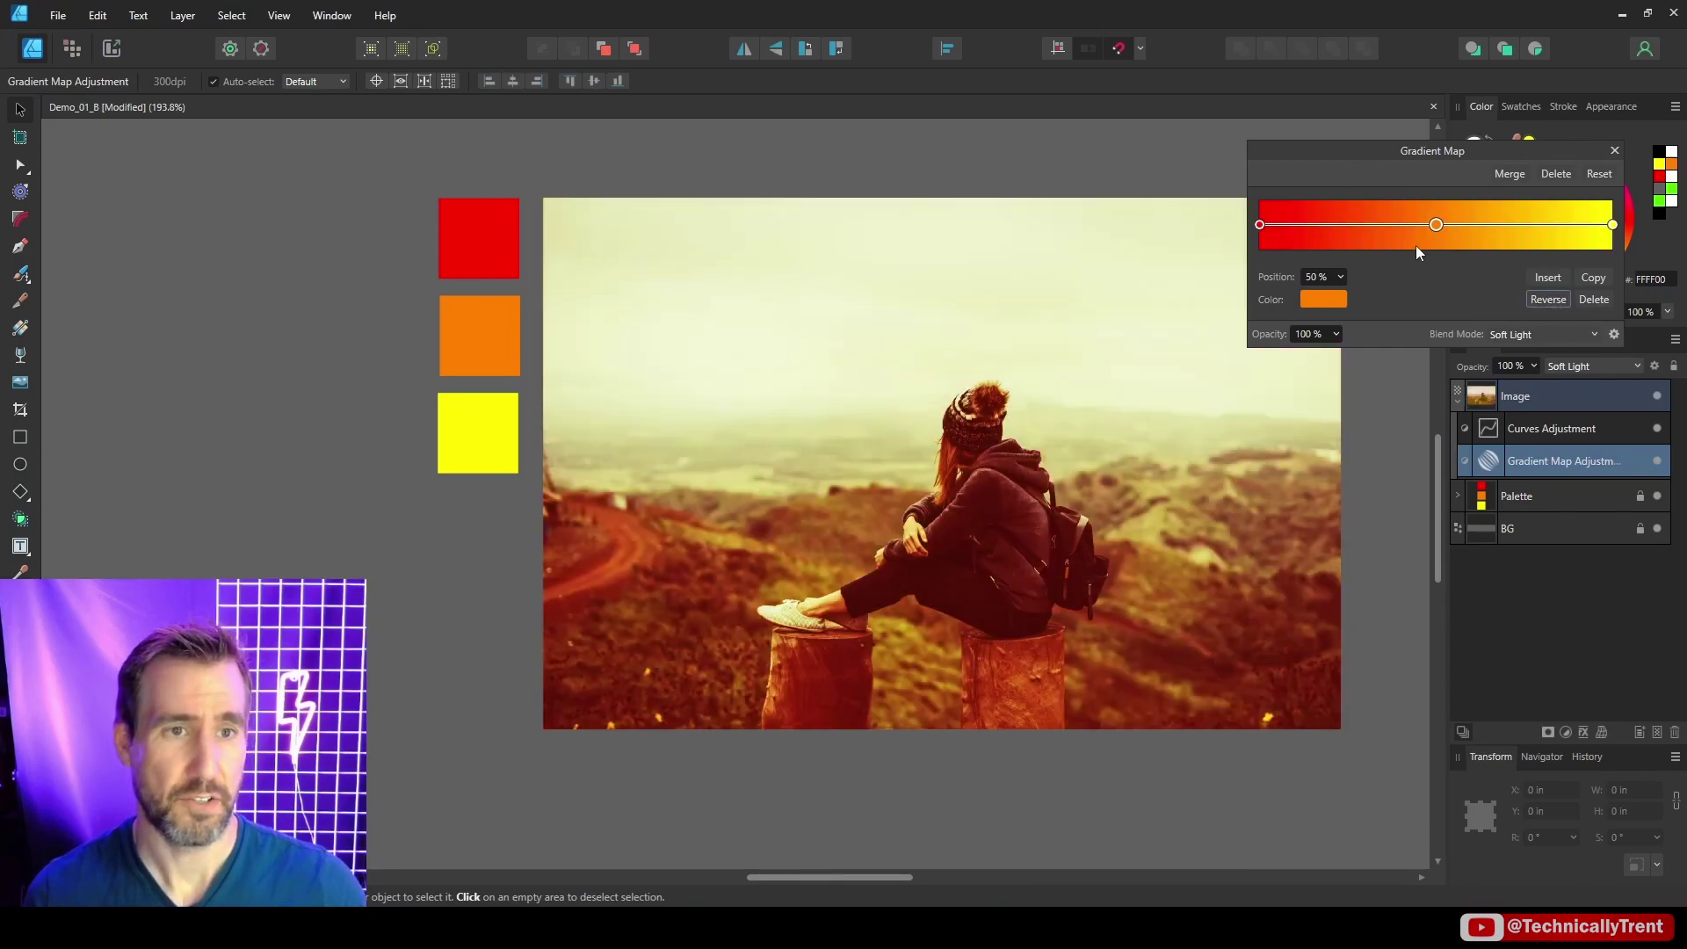
pyautogui.click(1354, 226)
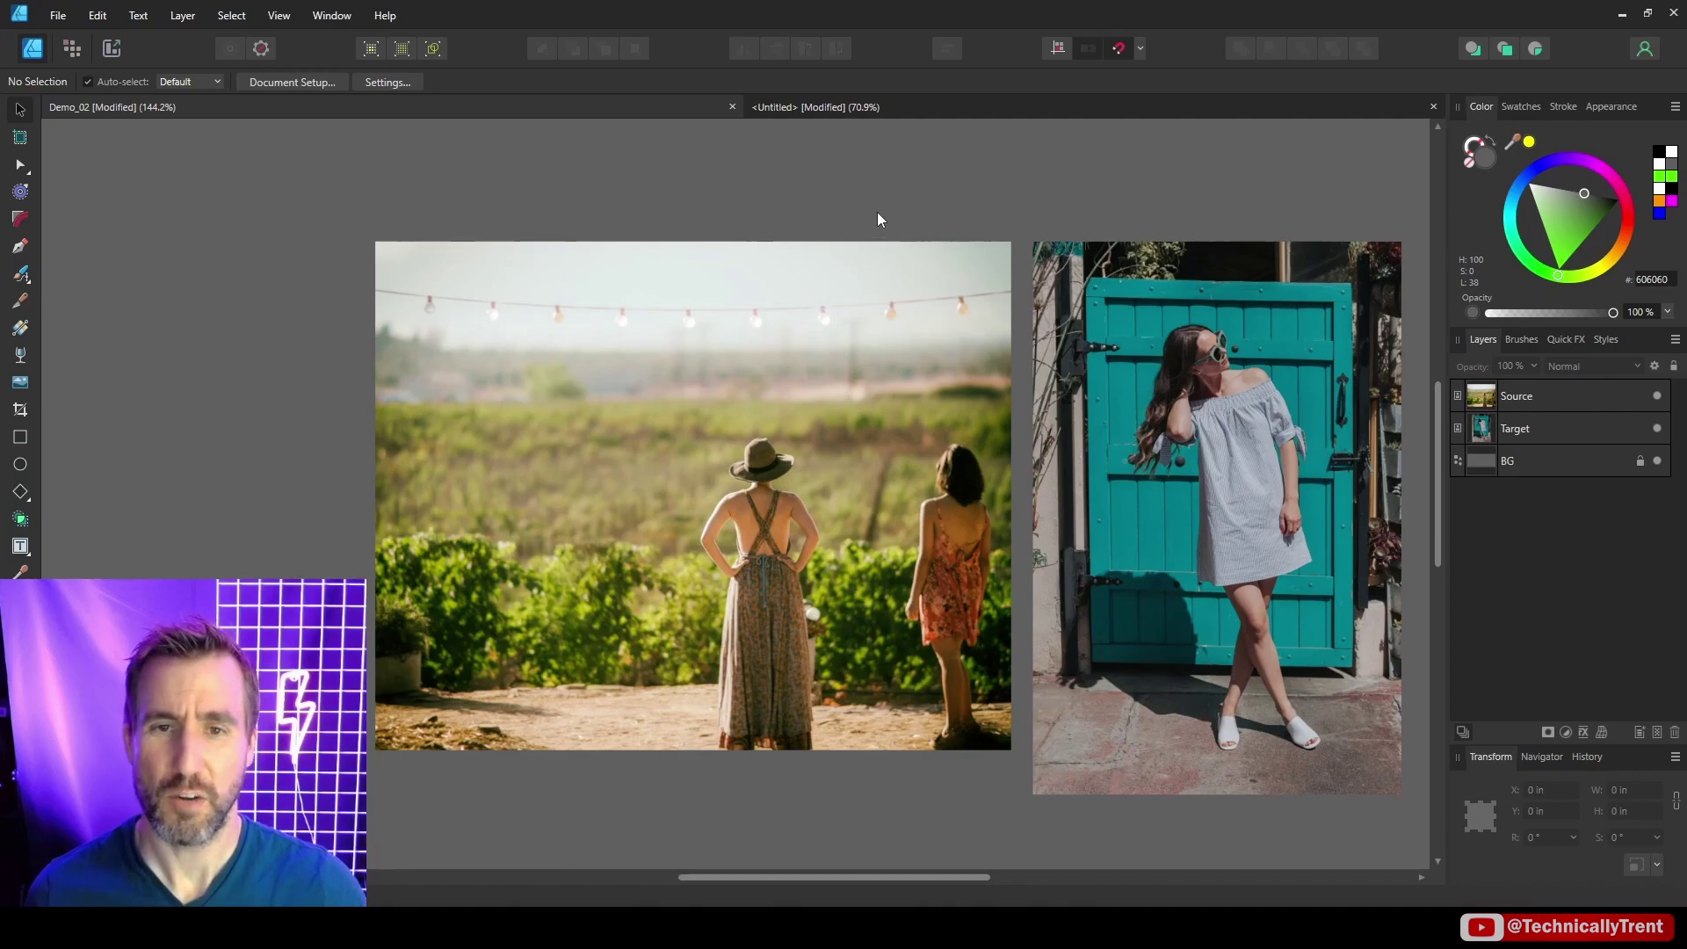
pyautogui.click(1521, 107)
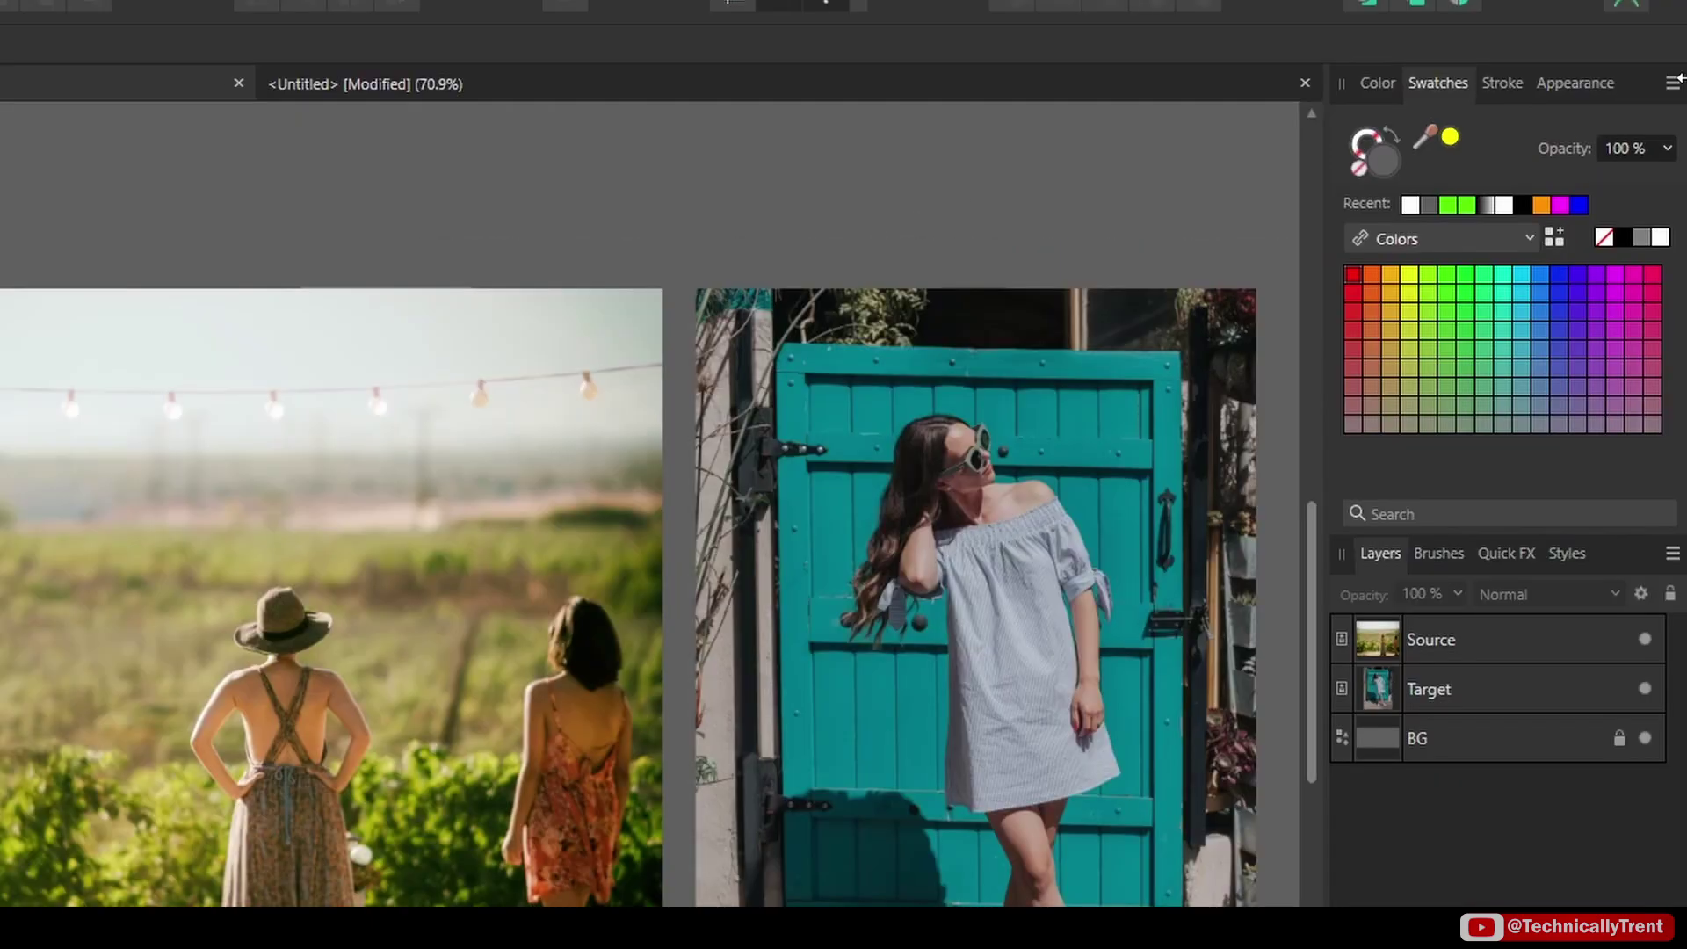
pyautogui.click(1673, 81)
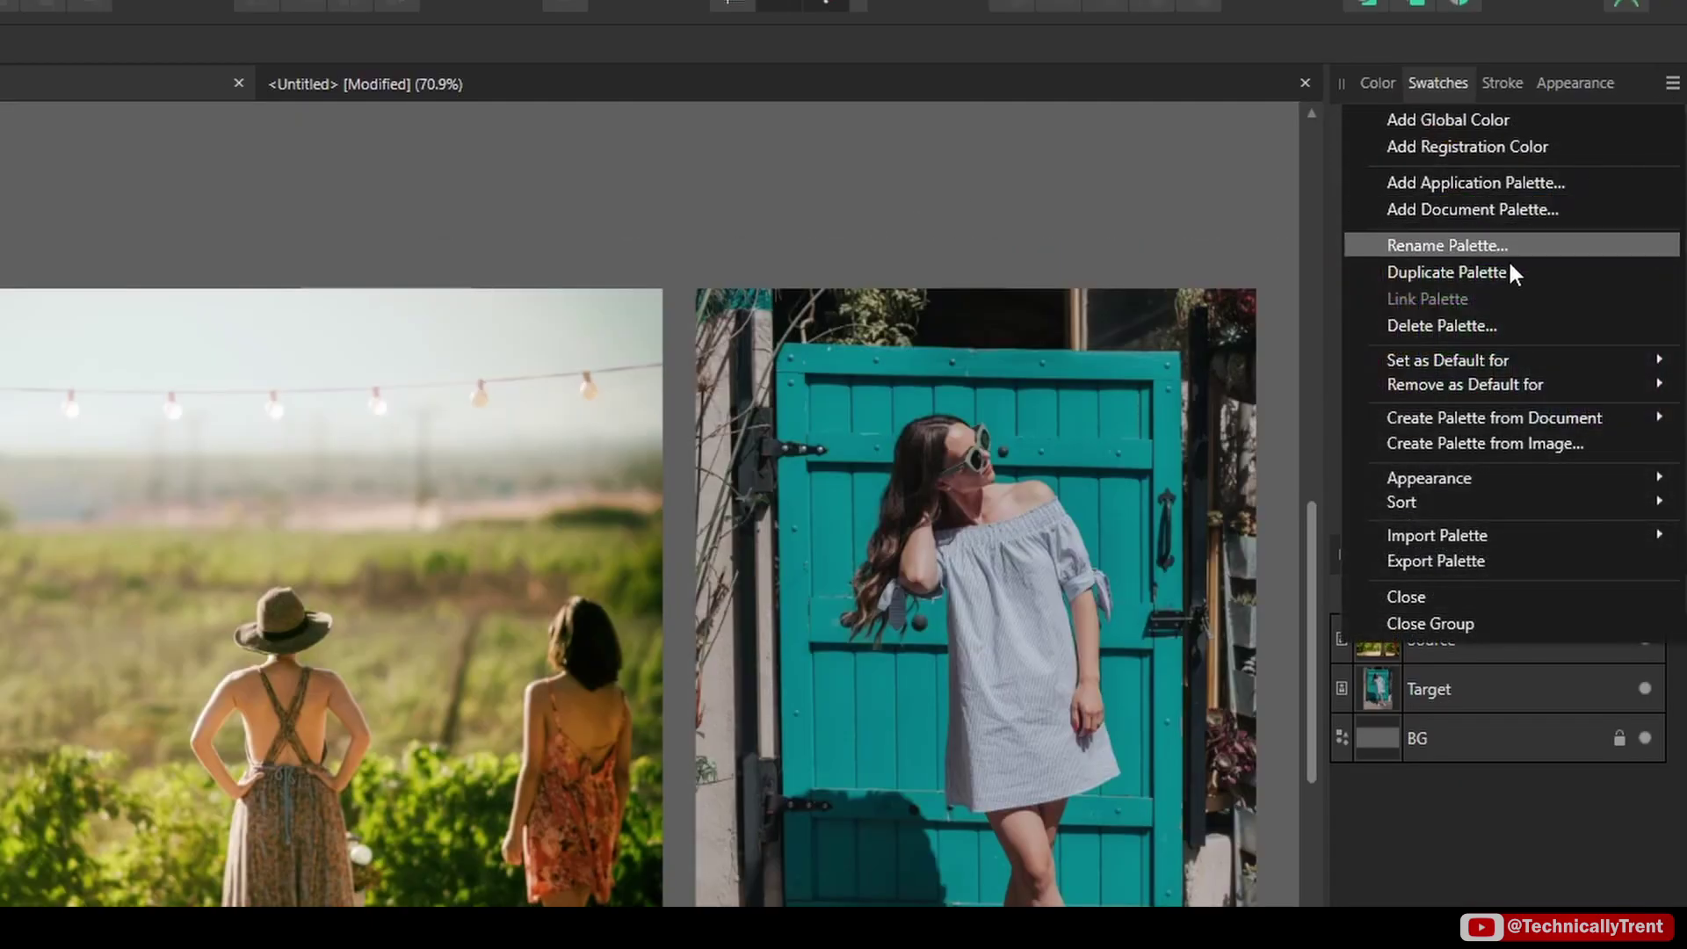
pyautogui.click(1484, 443)
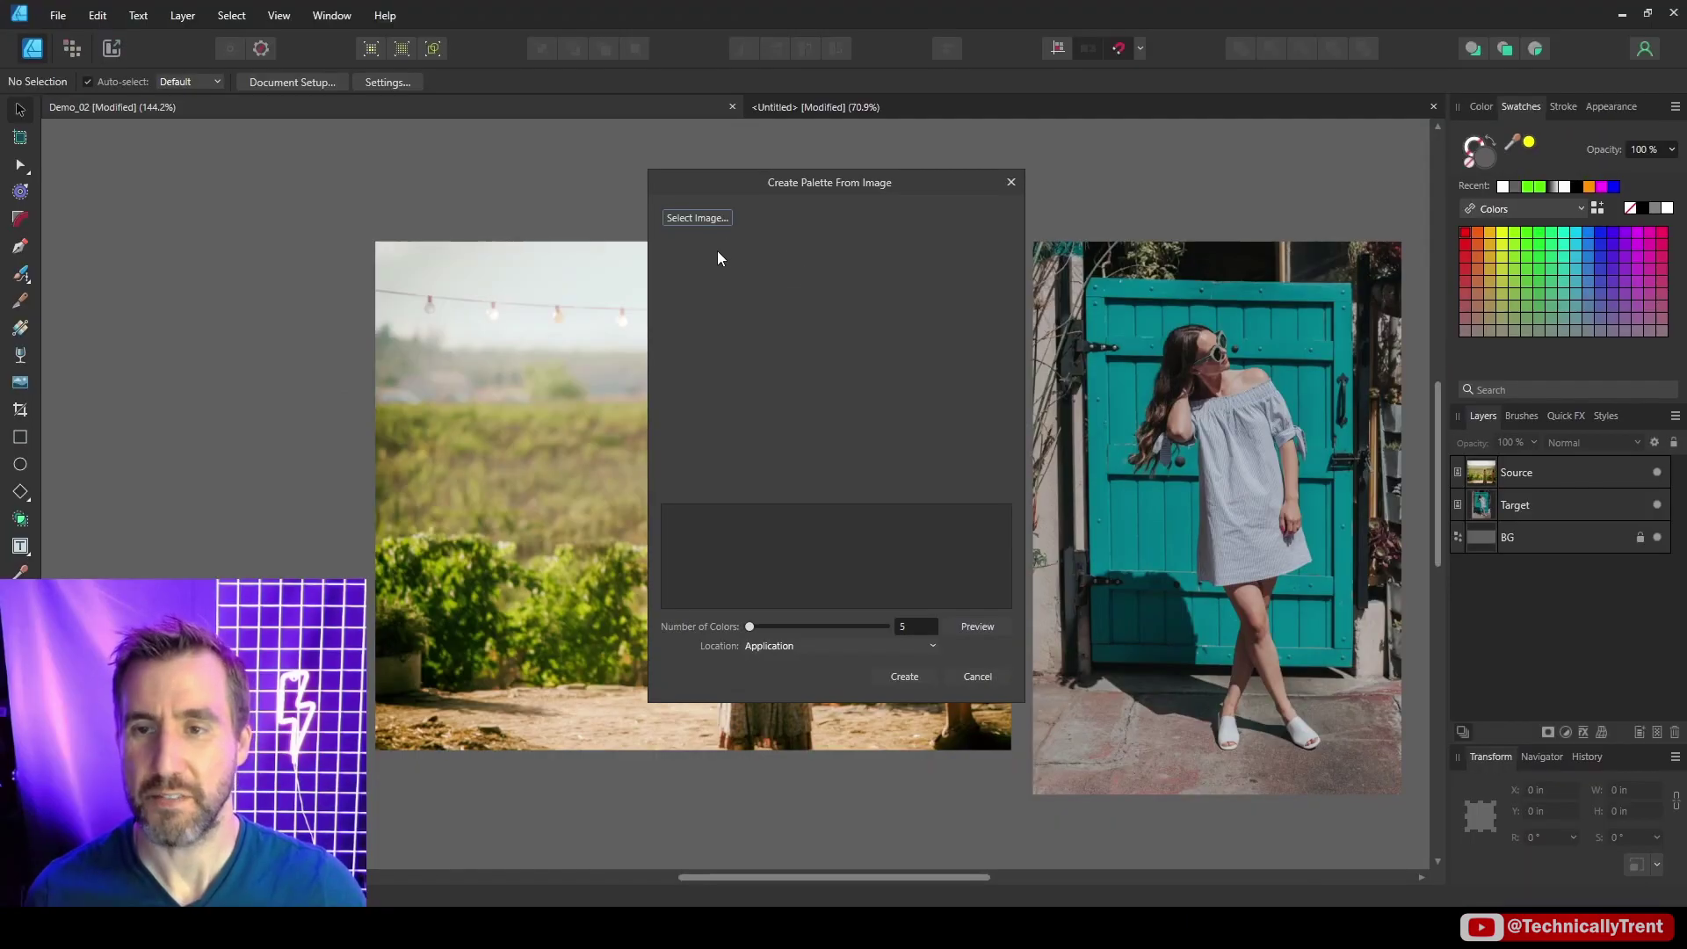
pyautogui.click(703, 216)
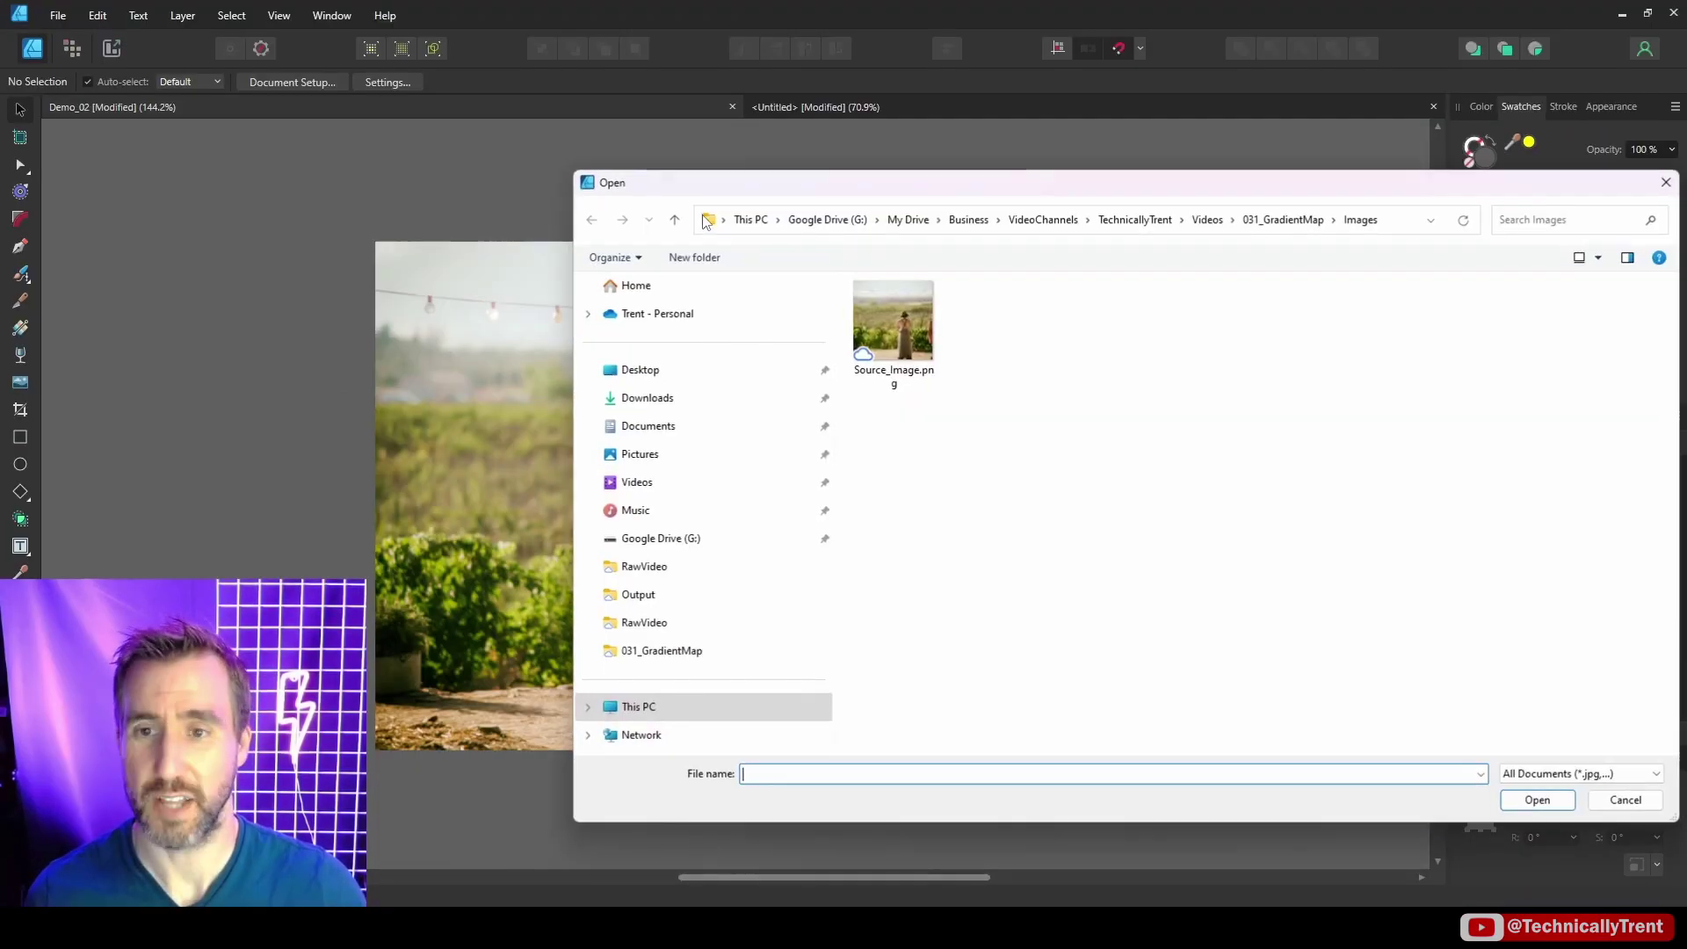
pyautogui.doubleClick(916, 302)
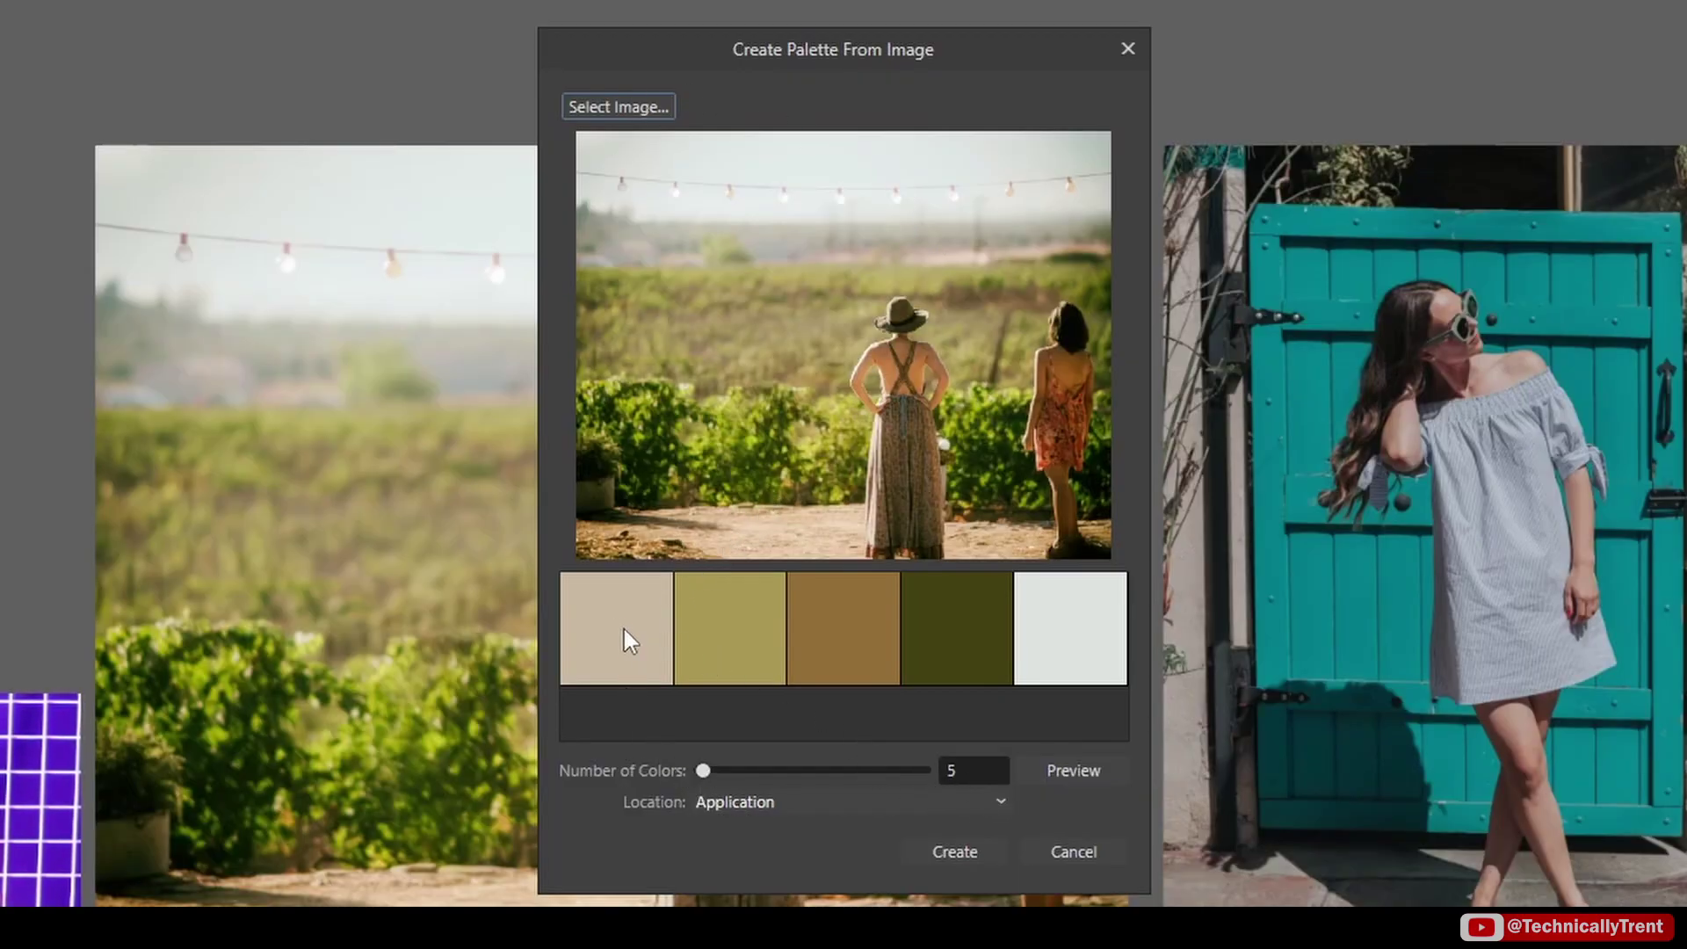
pyautogui.click(965, 773)
pyautogui.write('3')
pyautogui.click(1081, 772)
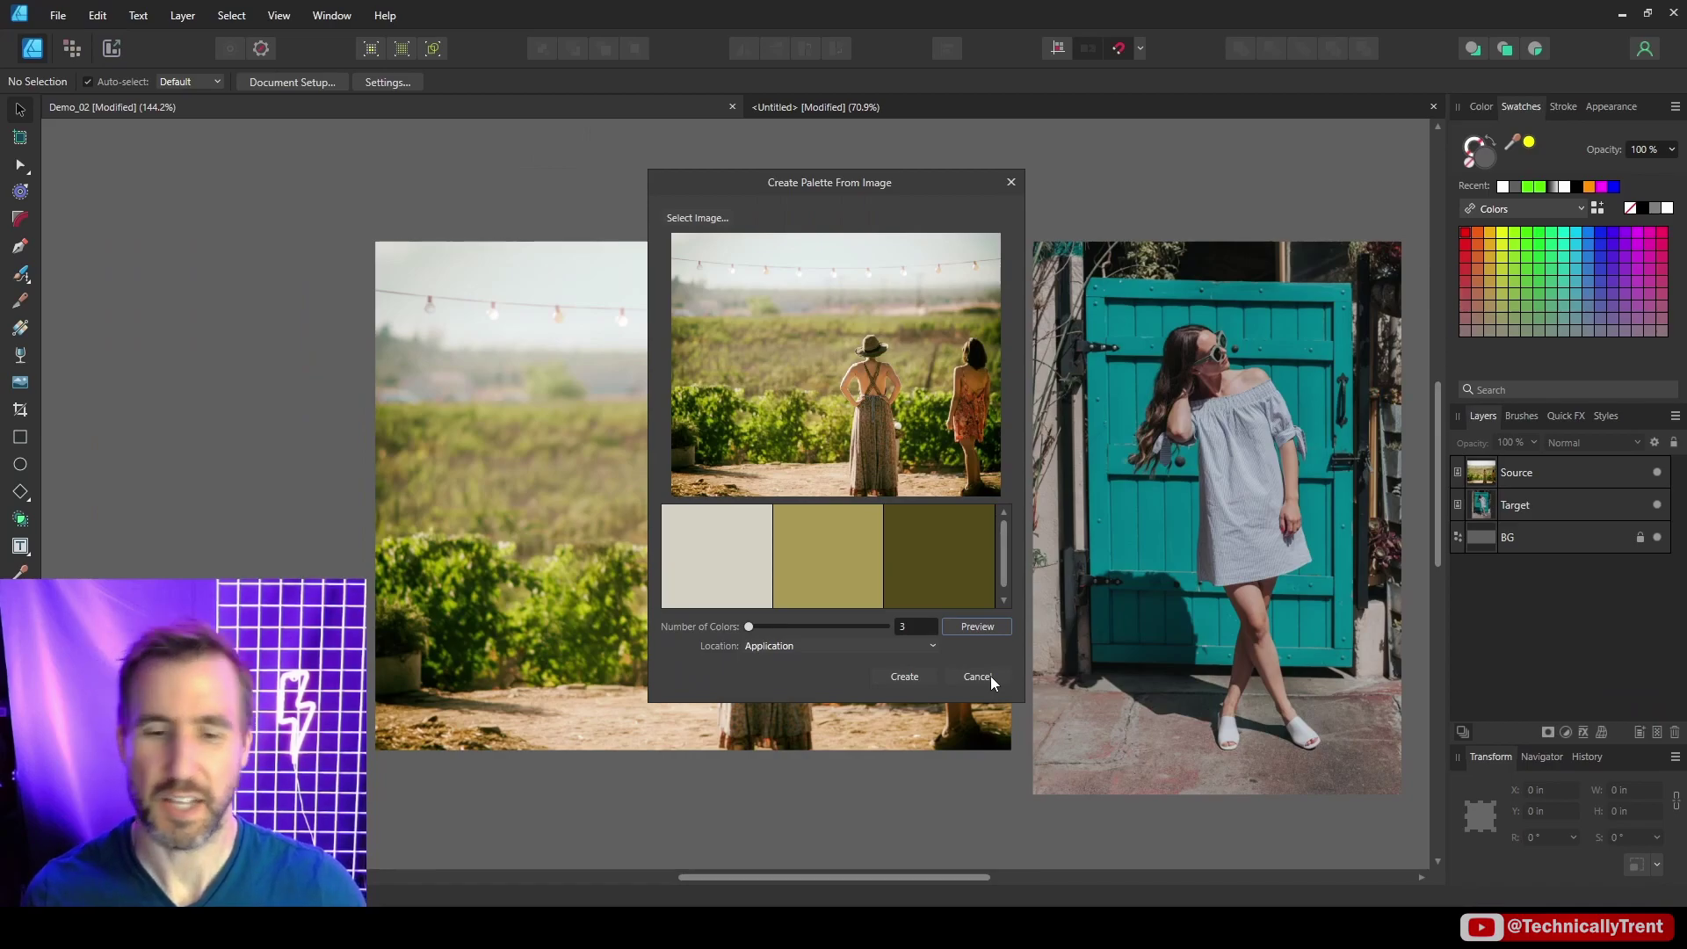
pyautogui.click(977, 675)
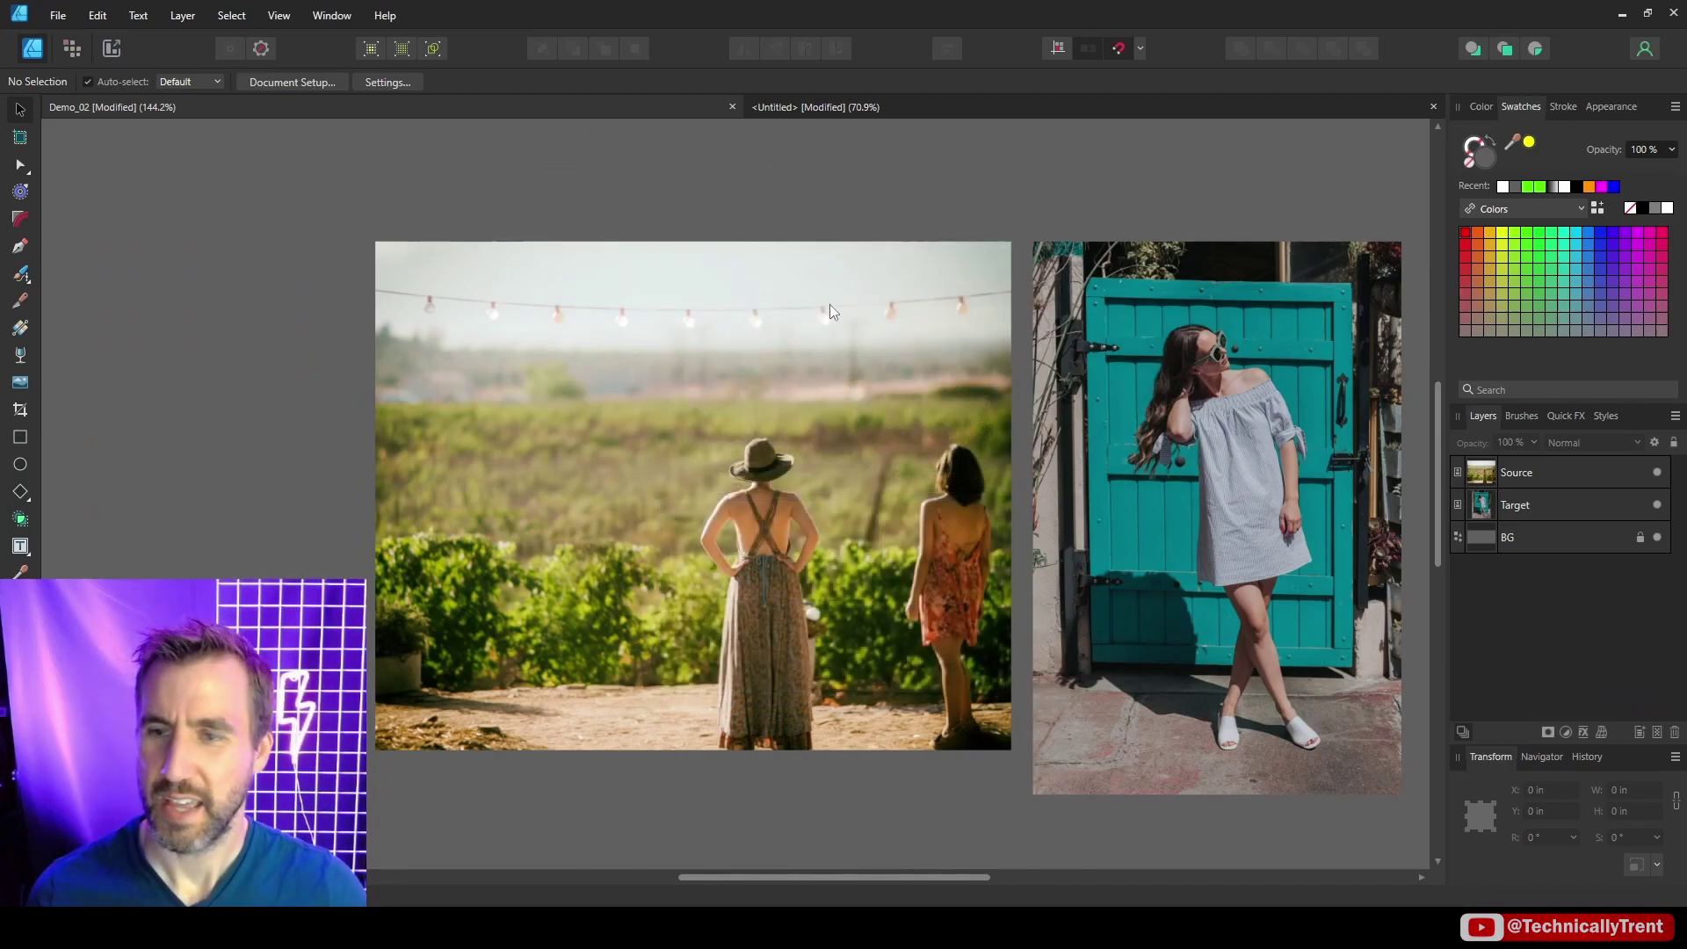
# - Draw a row of three small squares above the wheat-field photo
pyautogui.click(1481, 106)
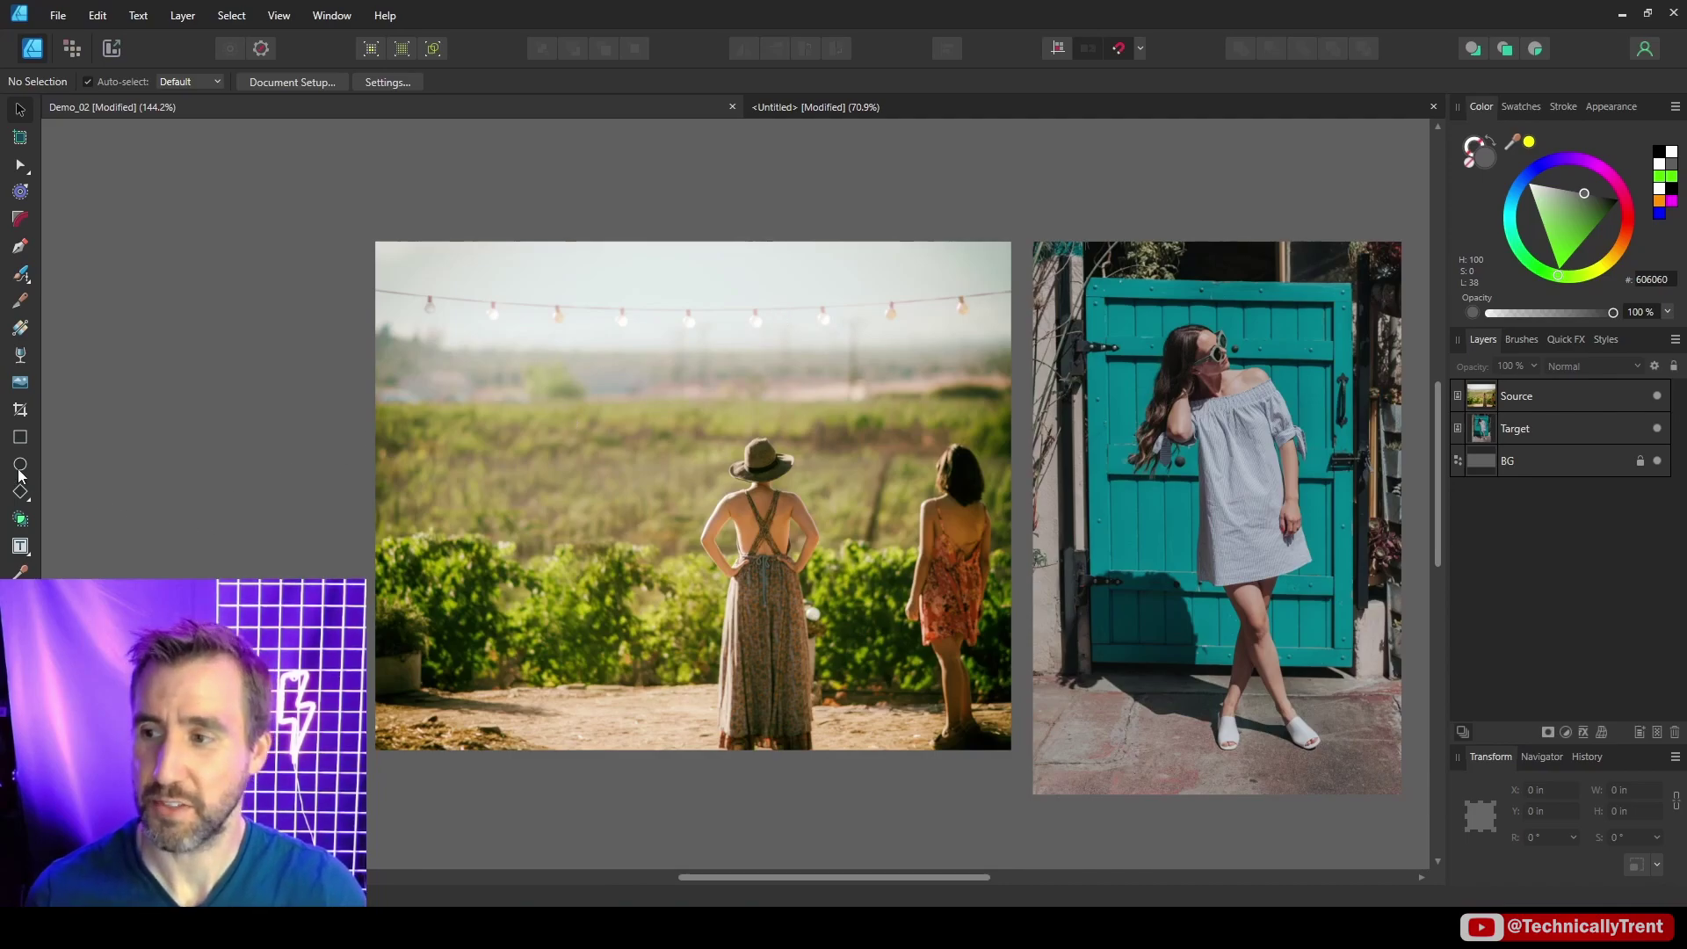
pyautogui.click(20, 437)
pyautogui.moveTo(620, 156)
pyautogui.mouseDown()
pyautogui.moveTo(693, 229)
pyautogui.moveTo(833, 185)
pyautogui.mouseUp()
pyautogui.click(873, 128)
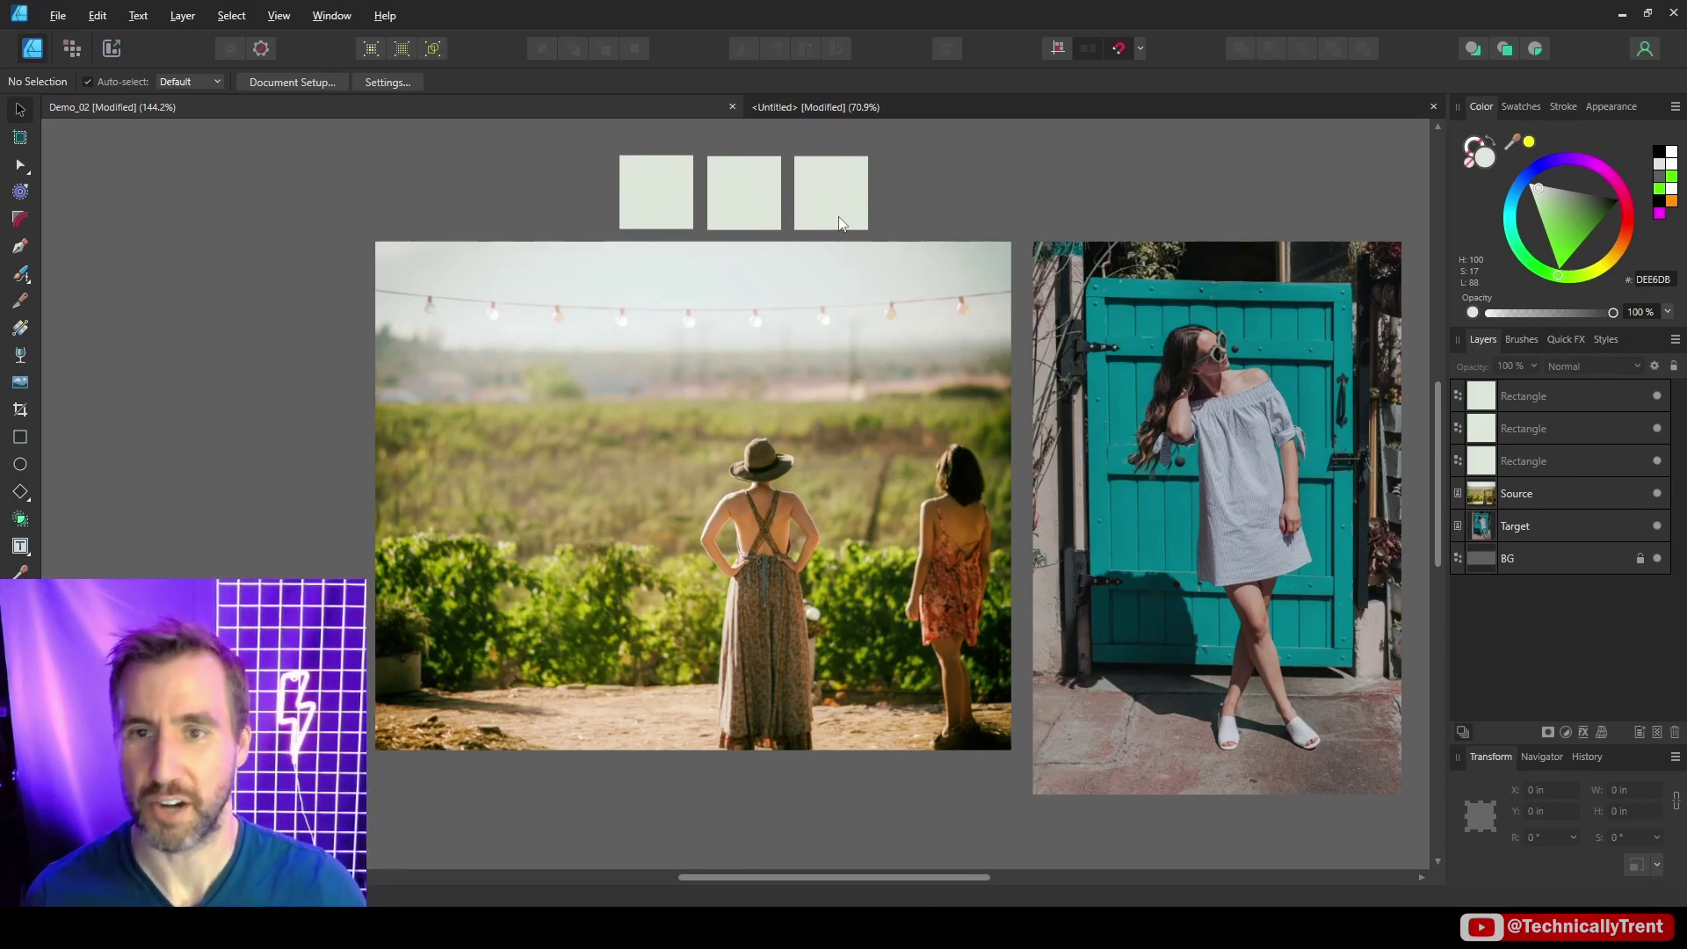
# - Fill the squares with dark green, olive and beige sampled from the wheat-field photo
pyautogui.click(657, 180)
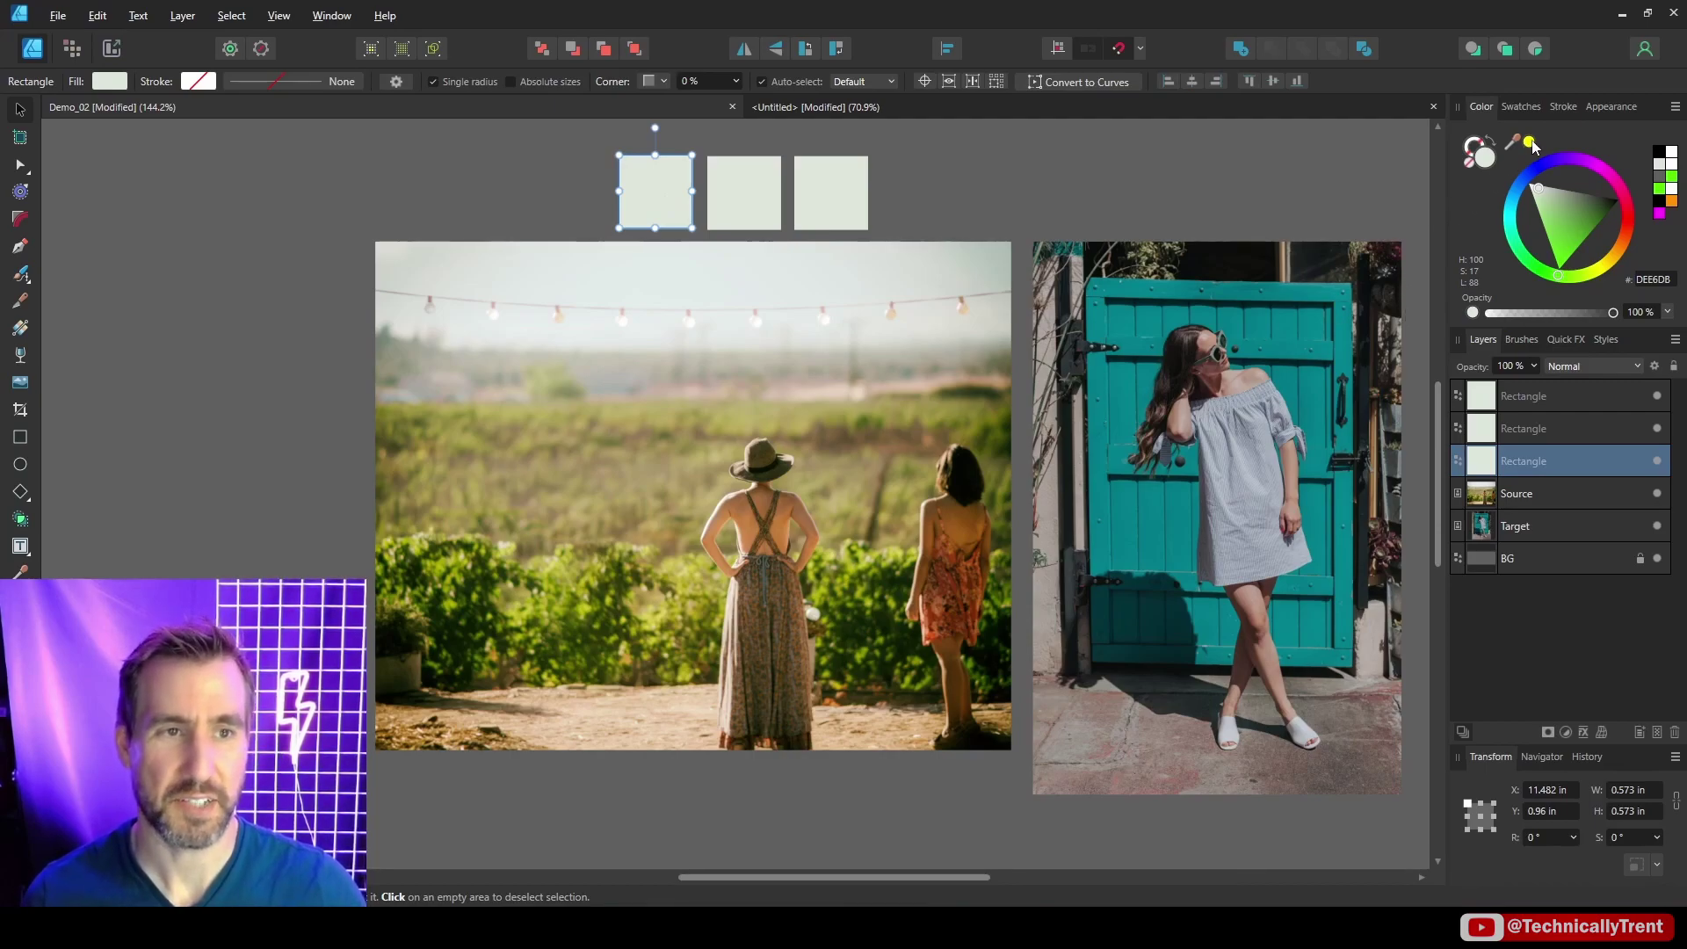
pyautogui.moveTo(1530, 143); pyautogui.dragTo(483, 567)
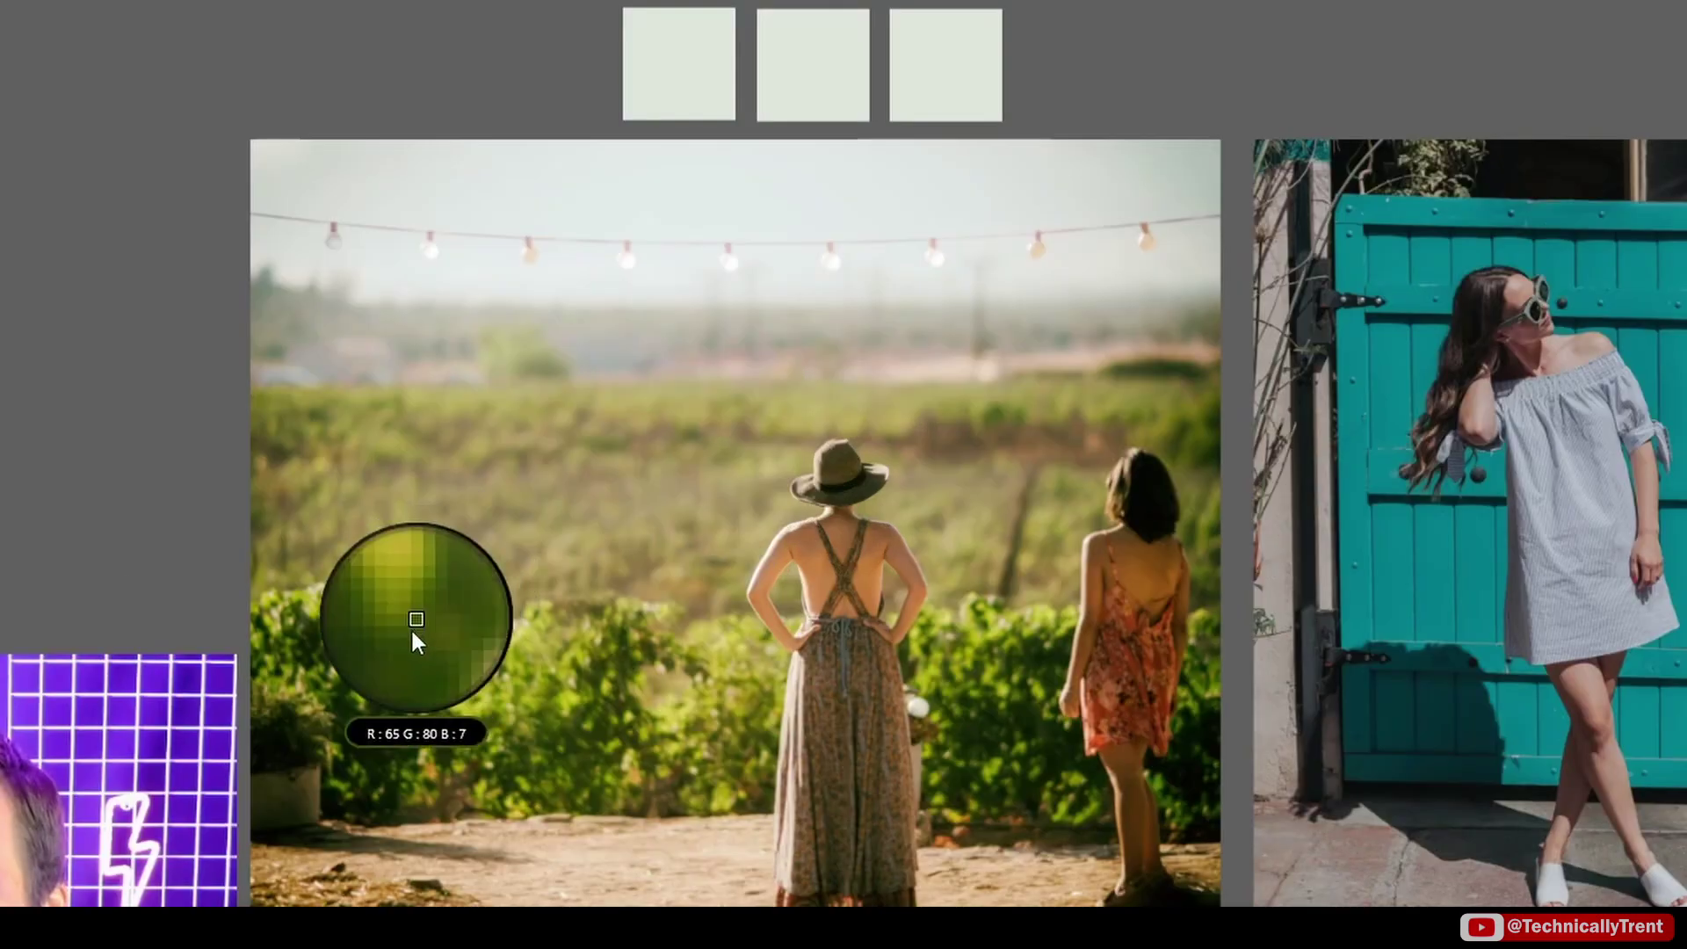
pyautogui.moveTo(413, 631); pyautogui.dragTo(372, 725)
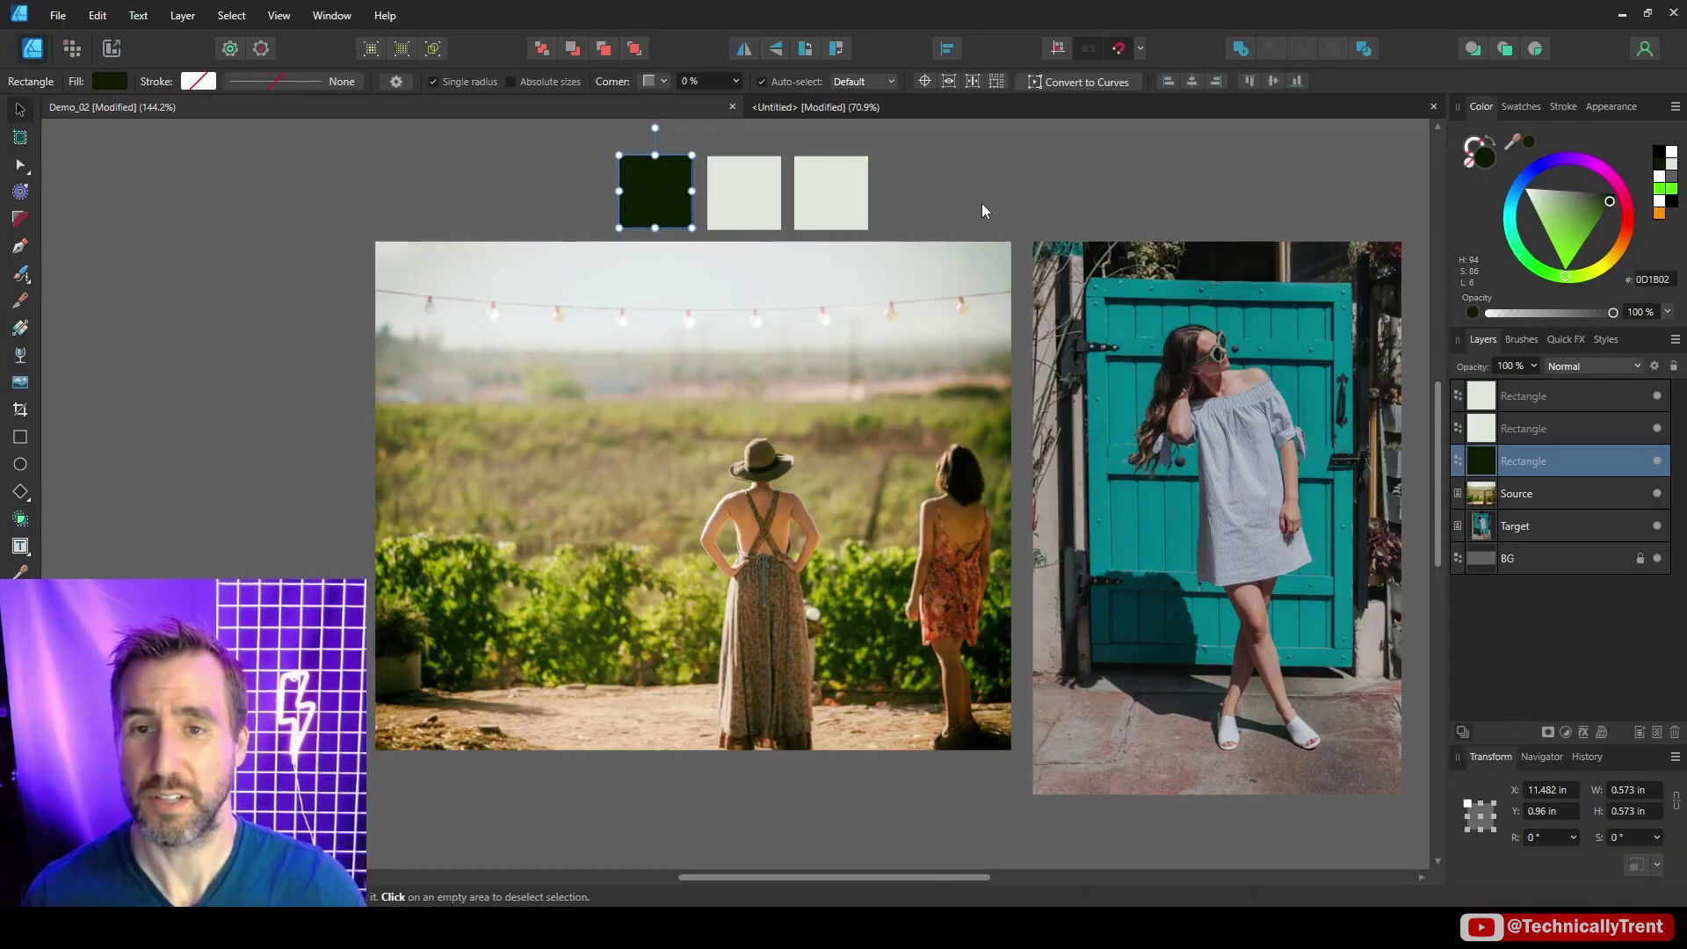
pyautogui.click(756, 193)
pyautogui.moveTo(1531, 148); pyautogui.dragTo(840, 511)
pyautogui.click(1529, 141)
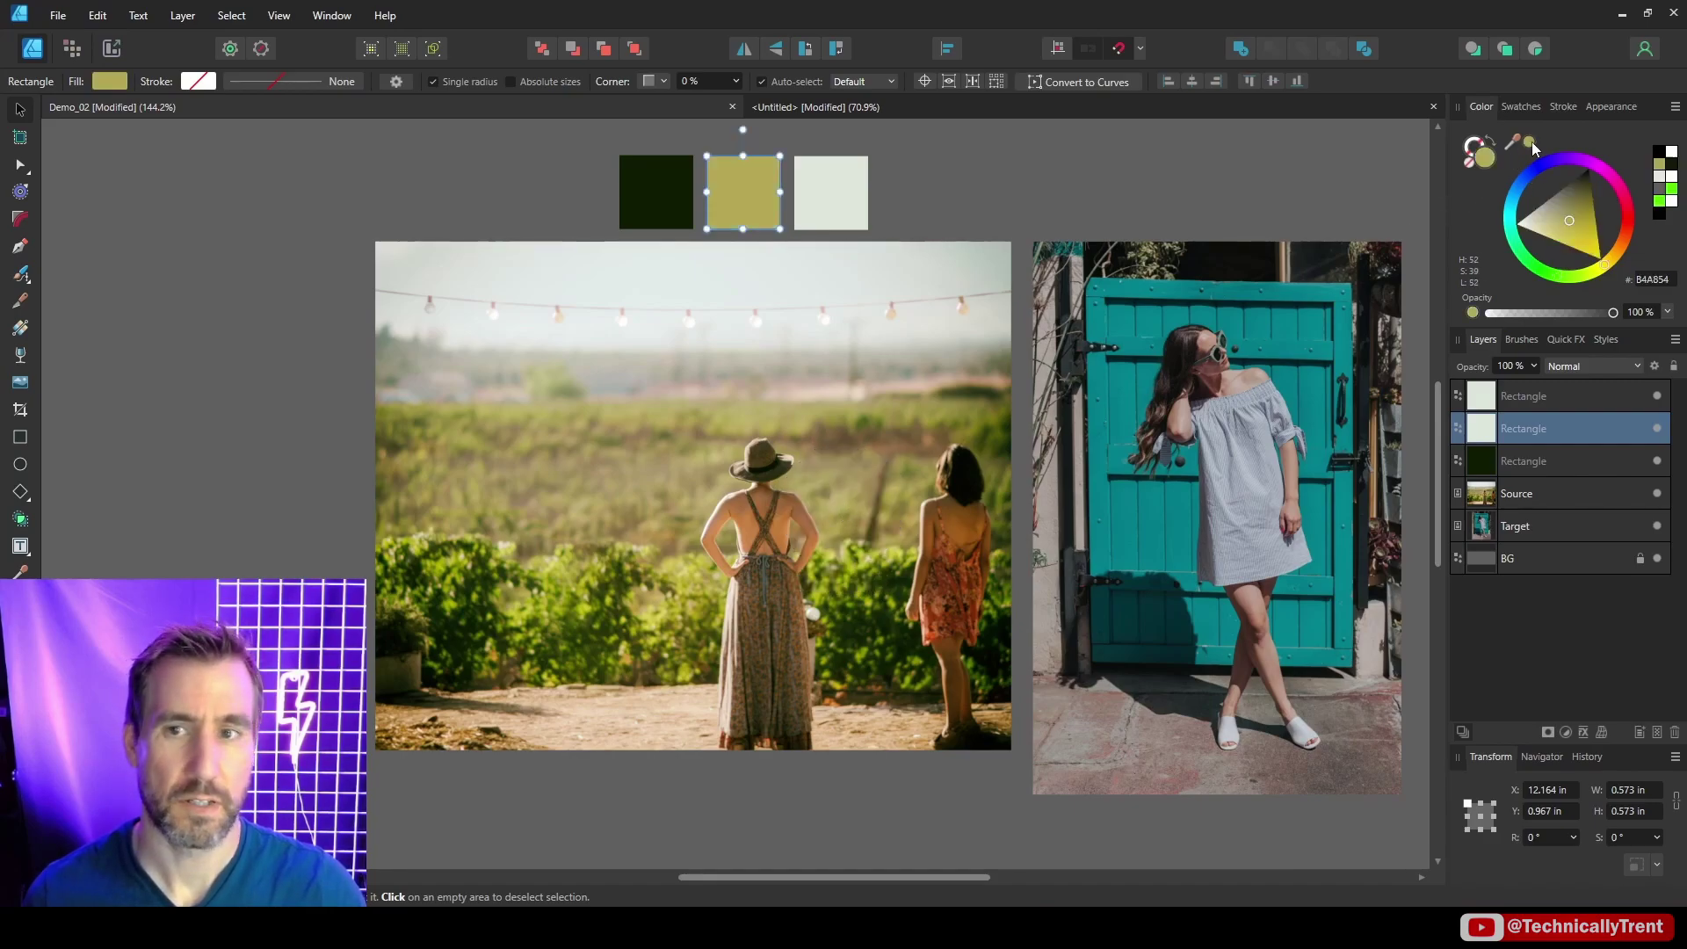
pyautogui.click(831, 193)
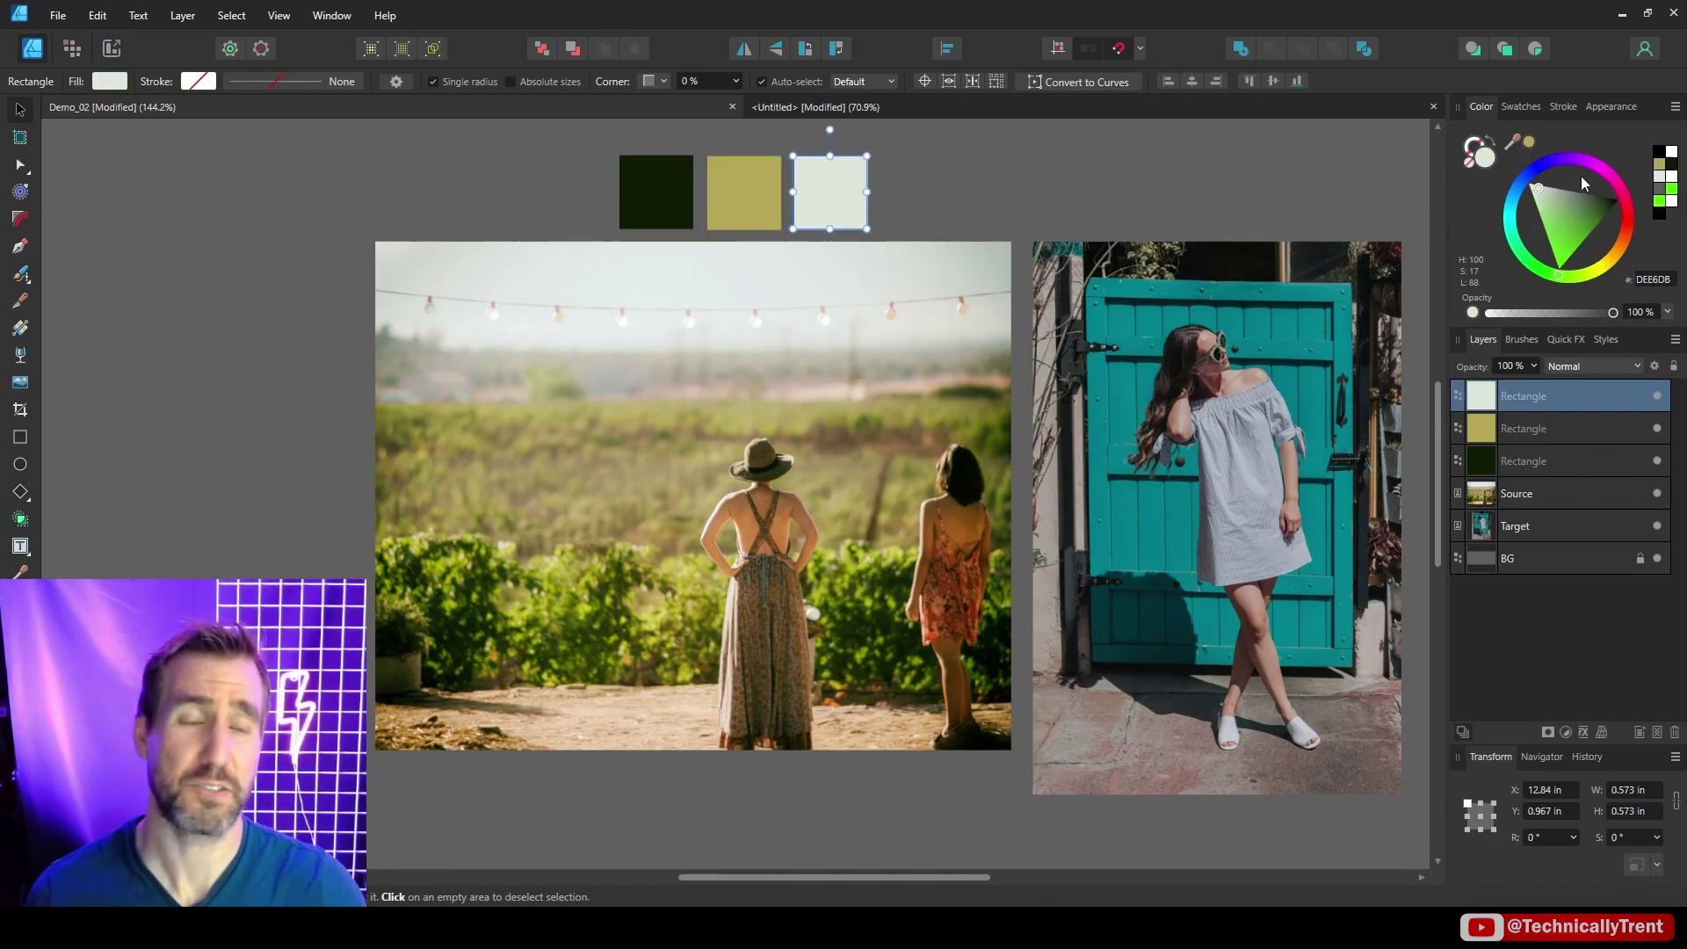
pyautogui.moveTo(1529, 141); pyautogui.dragTo(791, 460)
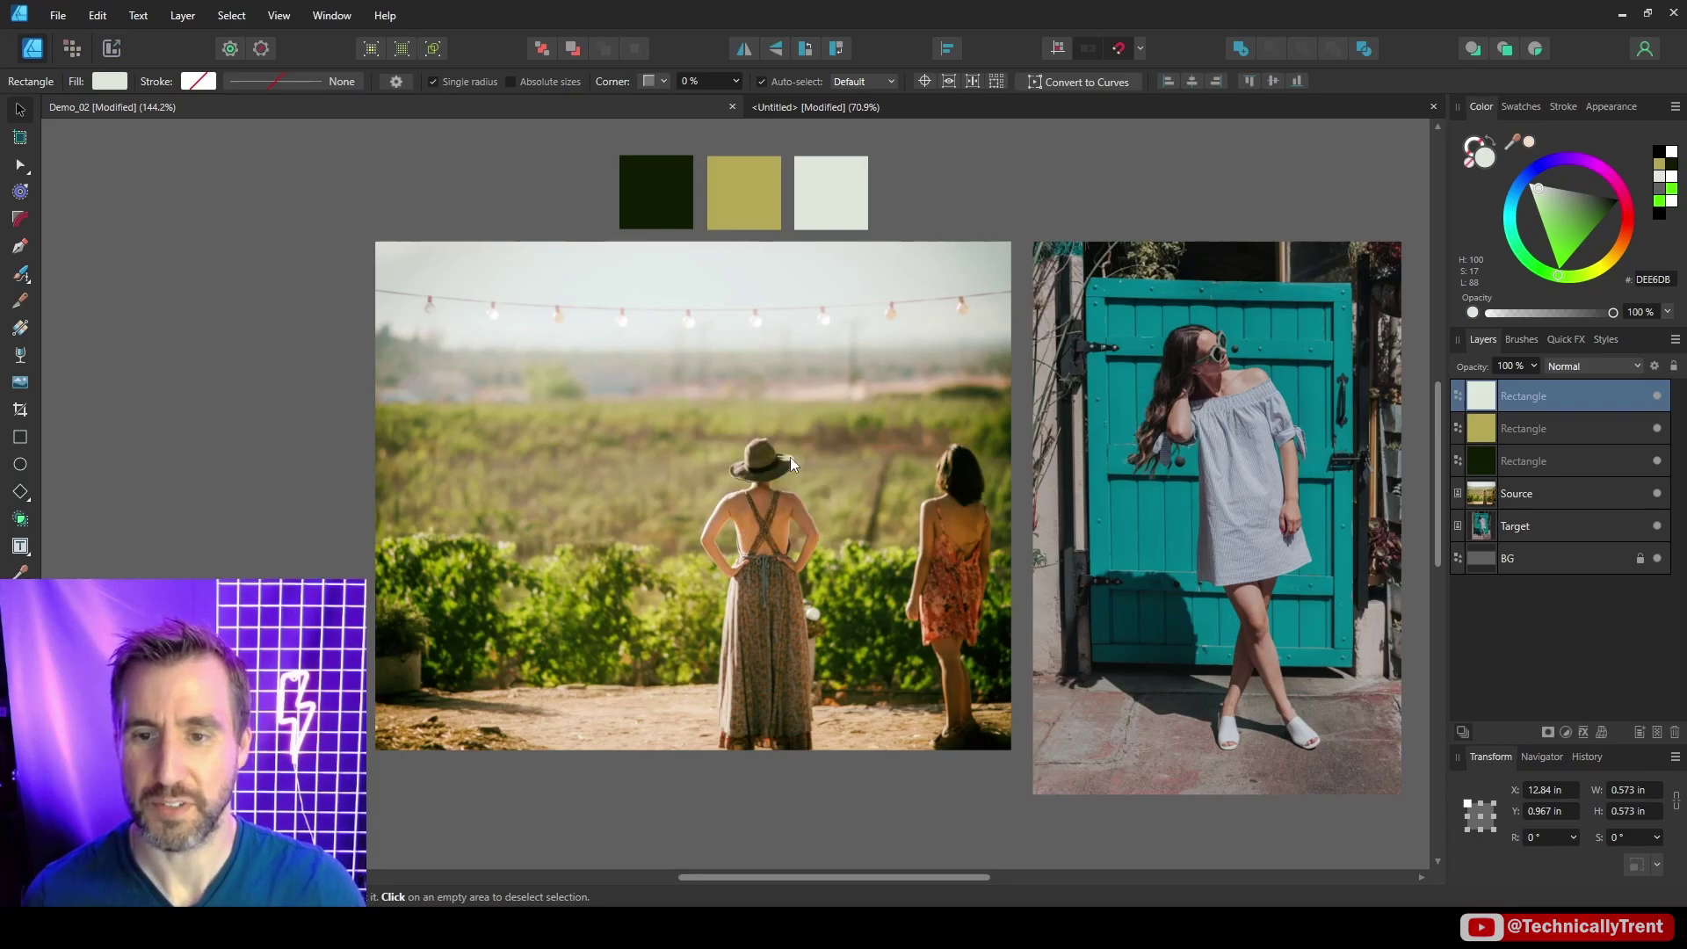
pyautogui.click(1530, 143)
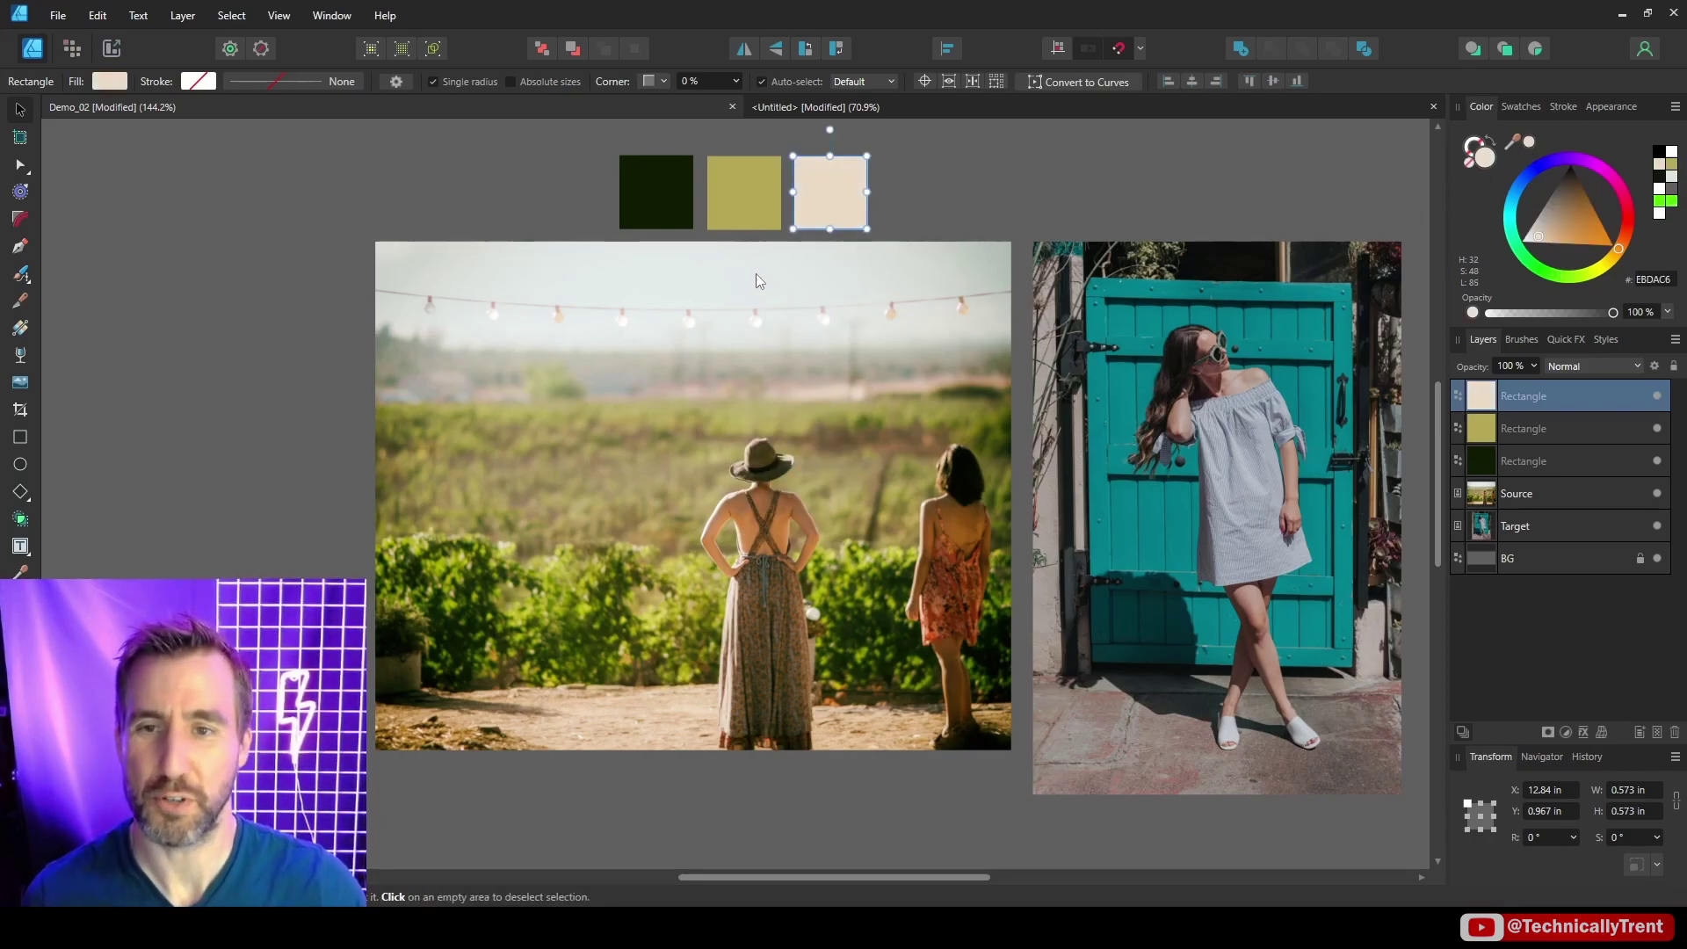
# - Group the dark green, olive and beige swatch squares together
pyautogui.click(933, 187)
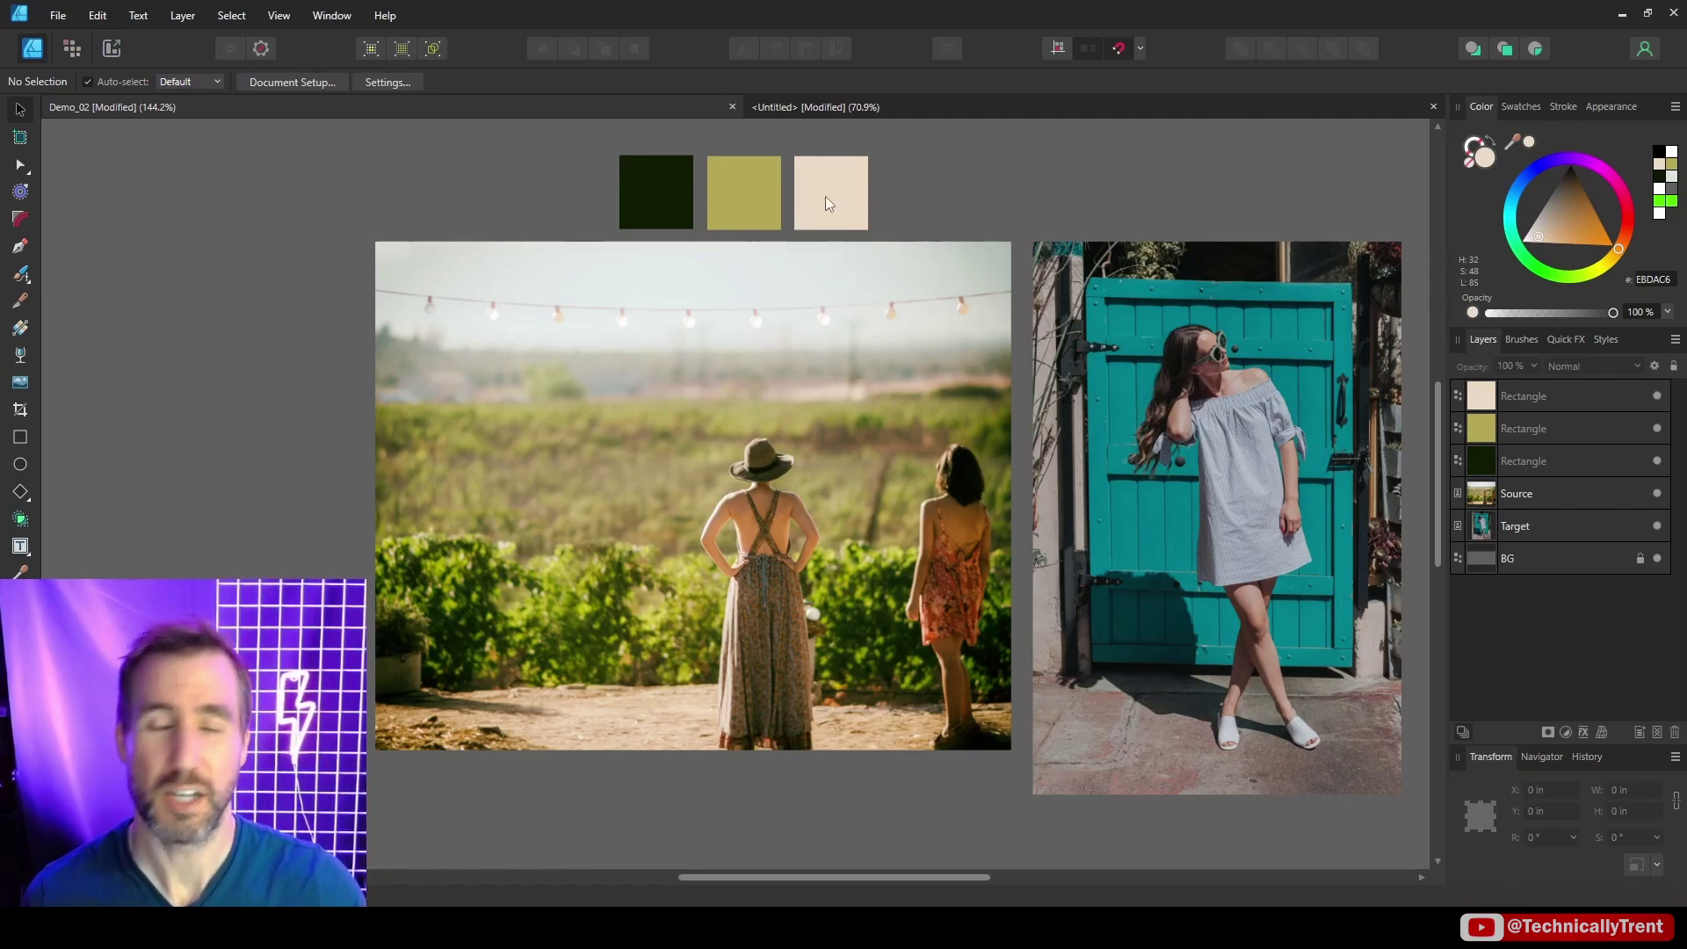
pyautogui.click(666, 193)
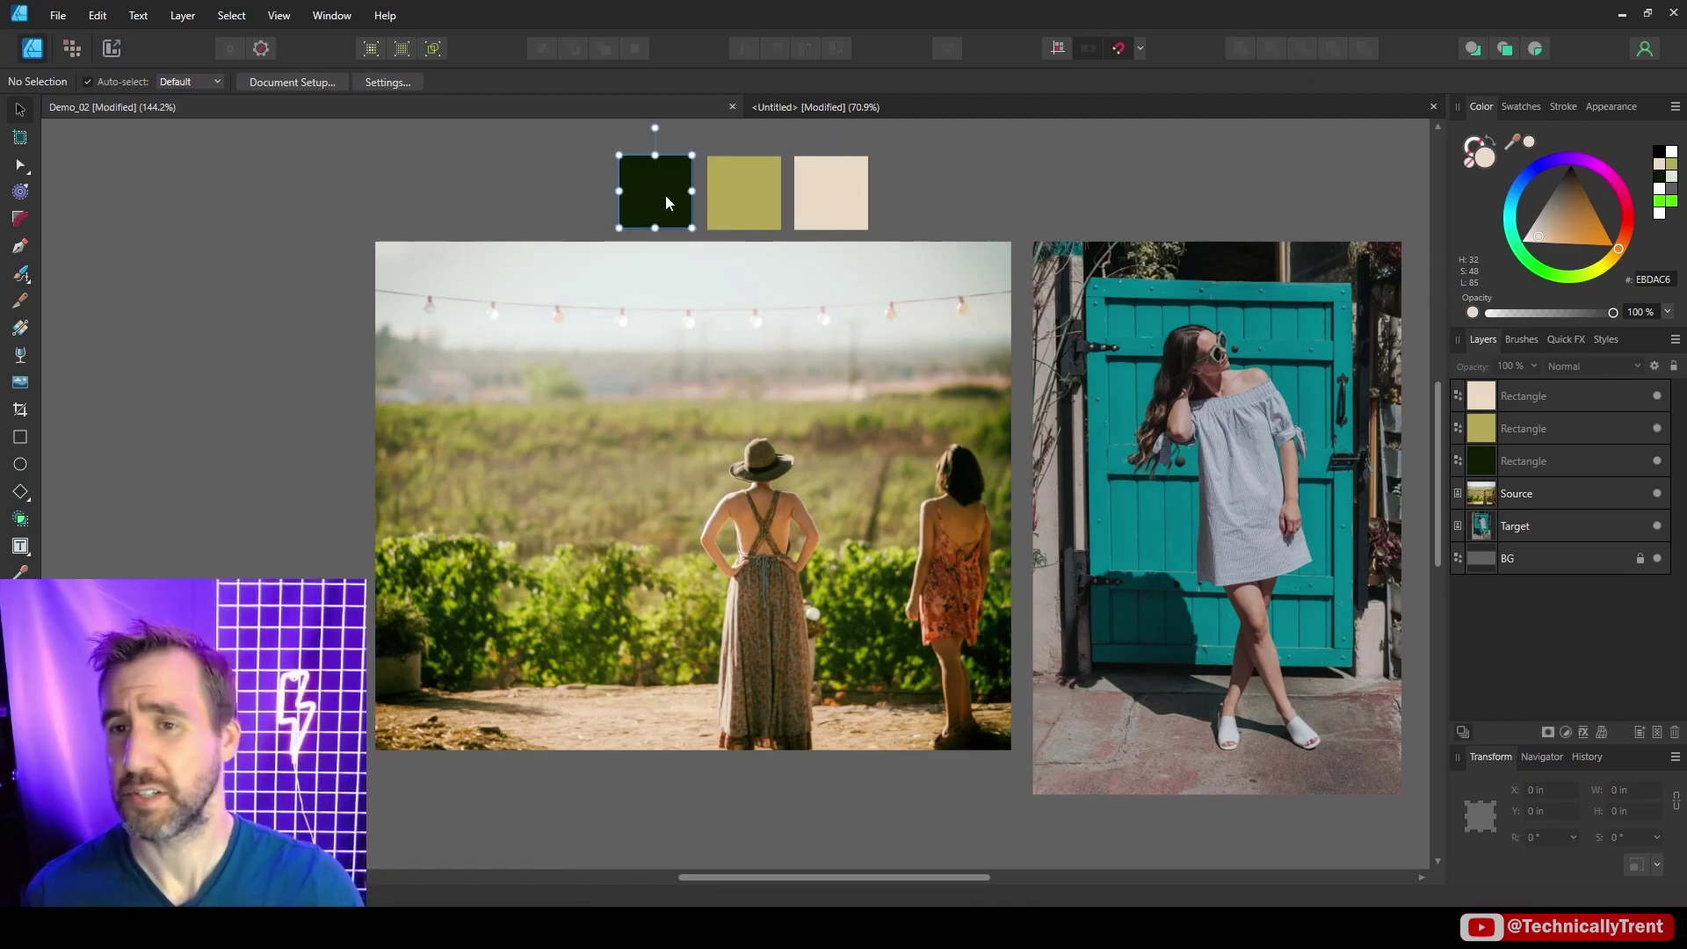
pyautogui.keyDown('shift'); pyautogui.click(774, 188); pyautogui.keyUp('shift')
pyautogui.keyDown('shift'); pyautogui.click(831, 192); pyautogui.keyUp('shift')
pyautogui.hotkey('ctrl', 'g')
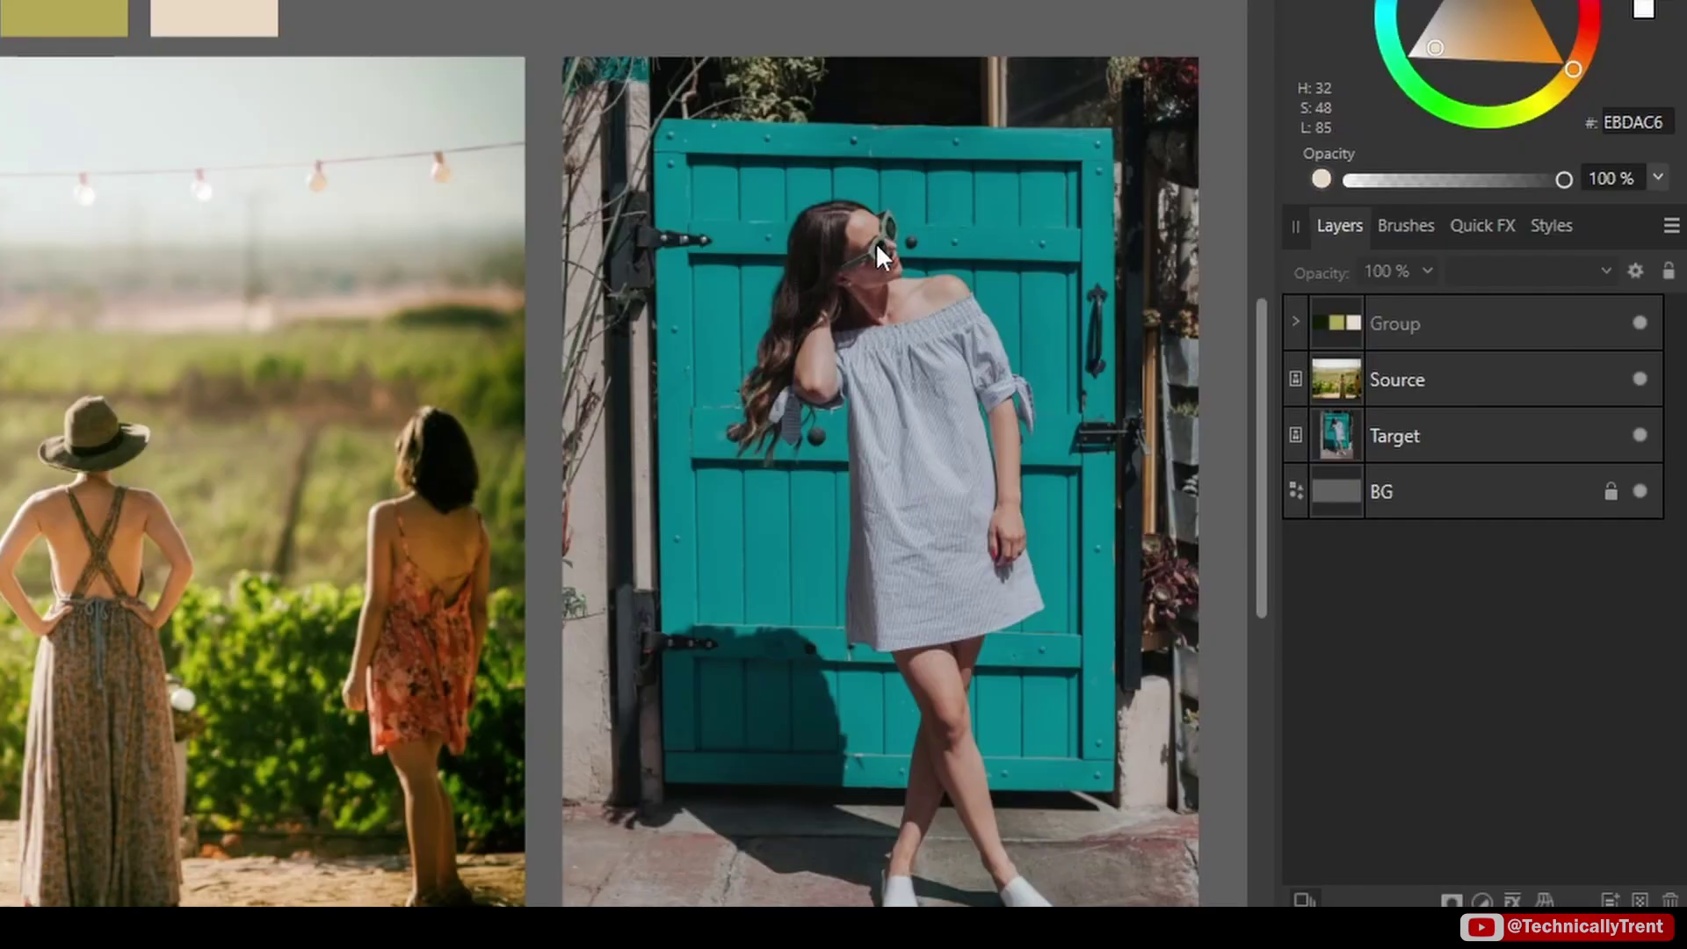
# - Add a Gradient Map adjustment to the Target door photo
pyautogui.click(877, 242)
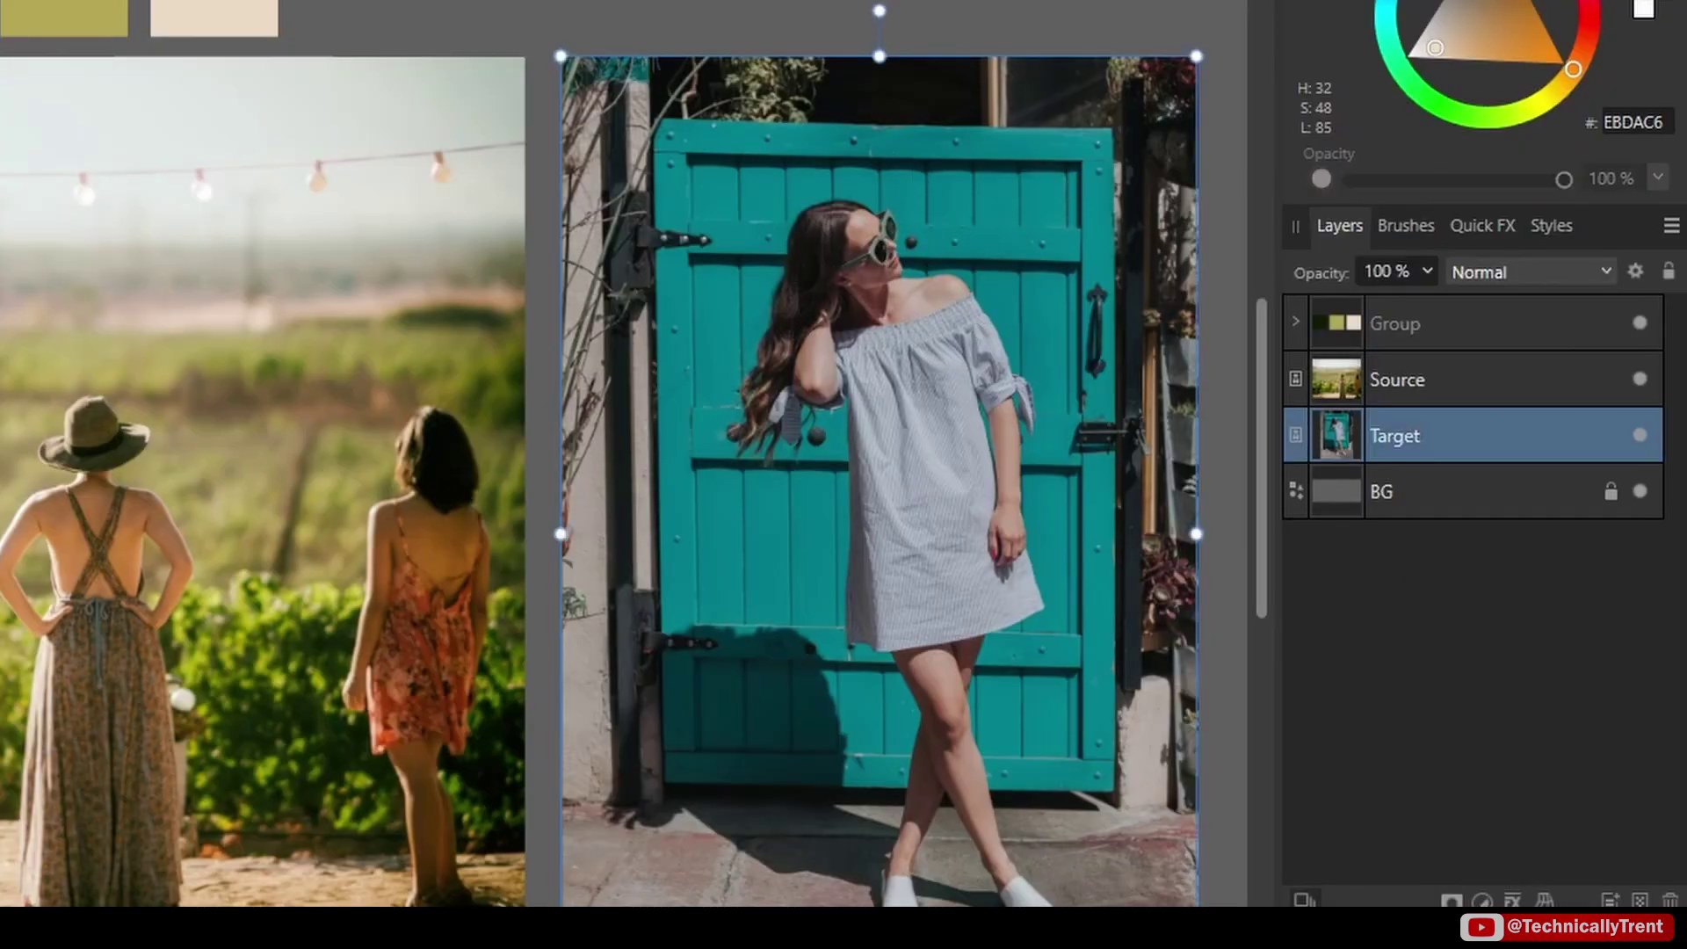
pyautogui.click(1482, 901)
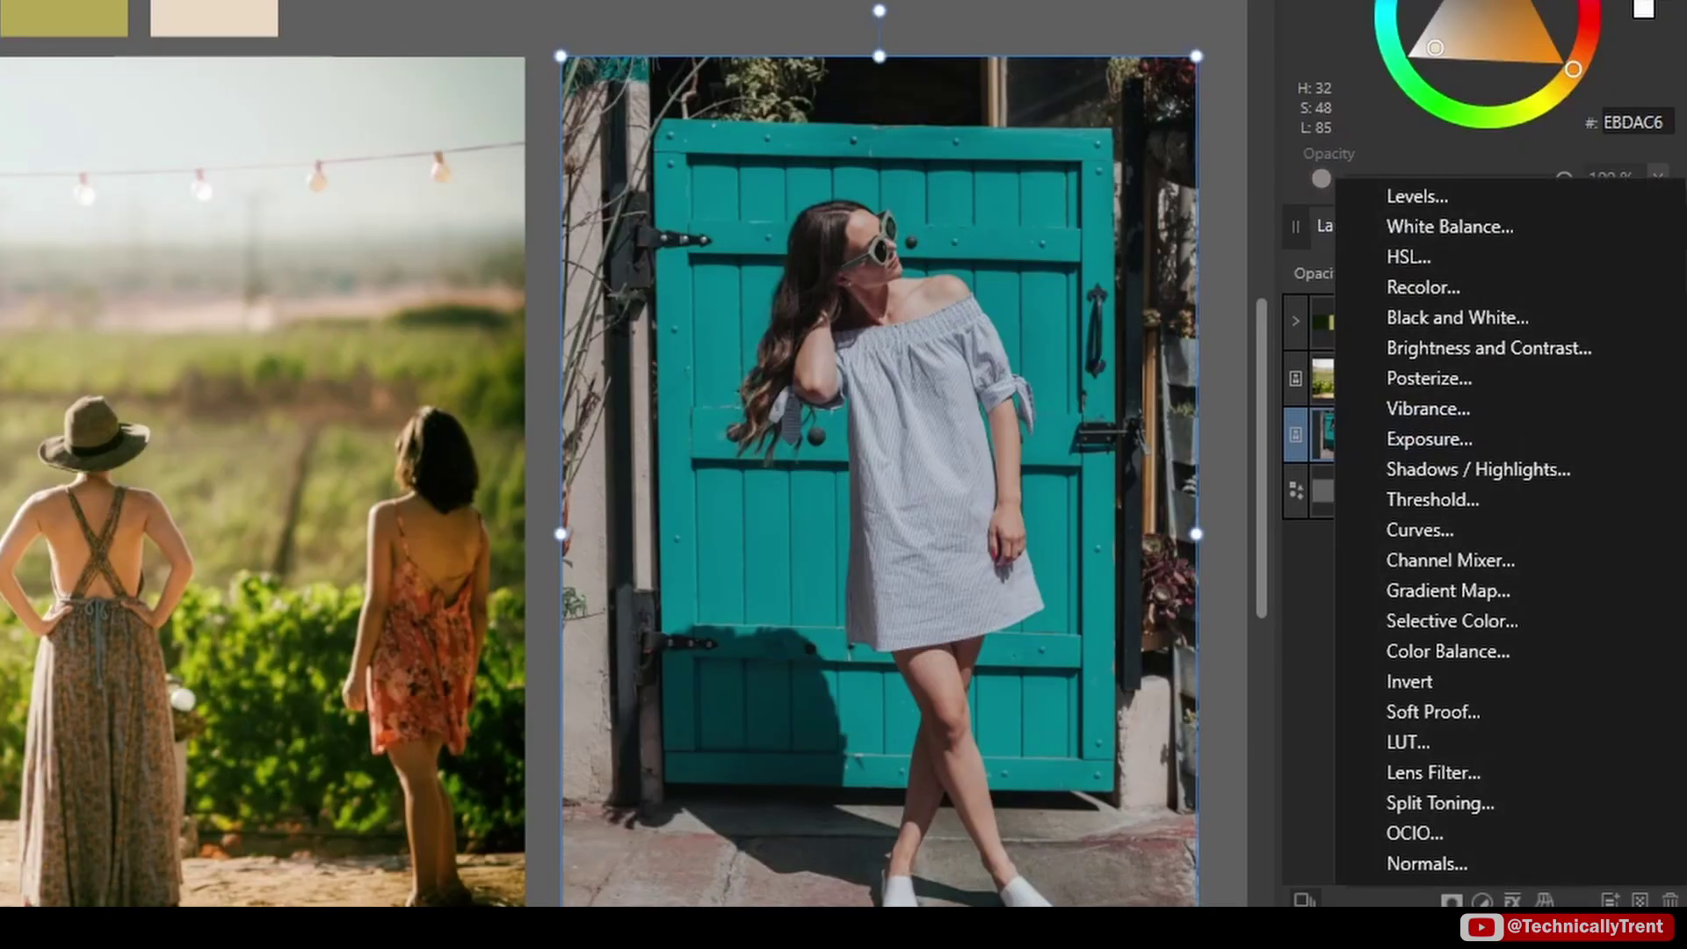
pyautogui.click(1490, 591)
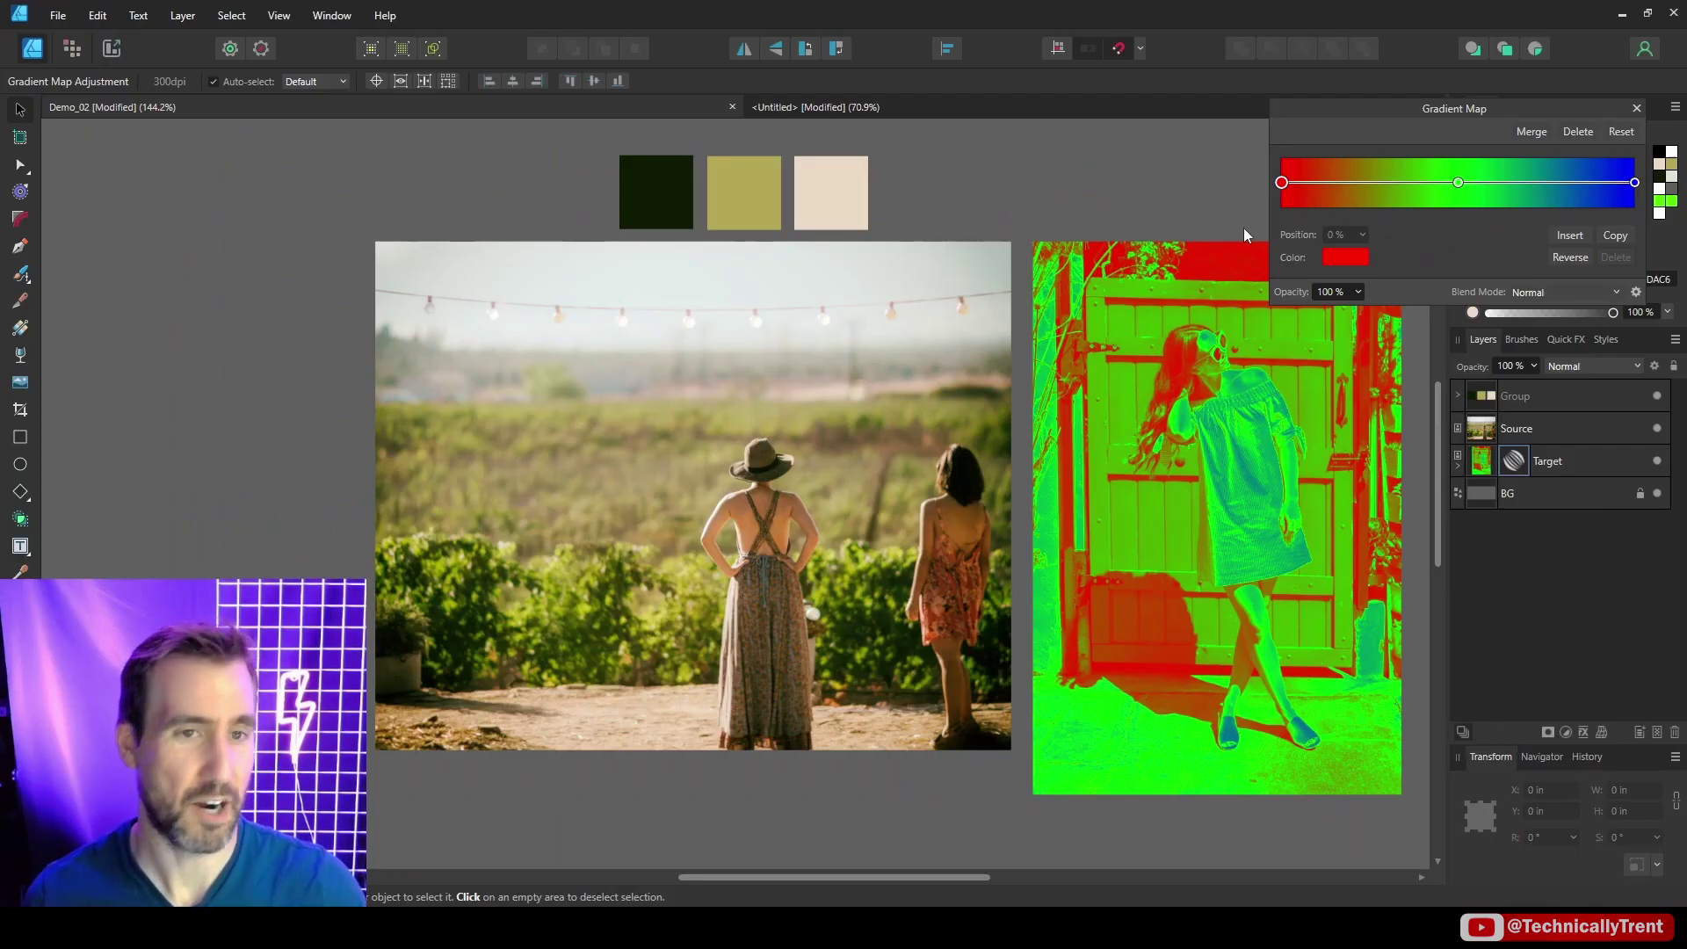
# - Sample the dark green, olive and cream swatches into the gradient map's left, middle and right stops
pyautogui.click(1352, 261)
pyautogui.moveTo(1443, 293); pyautogui.dragTo(661, 189)
pyautogui.click(1444, 288)
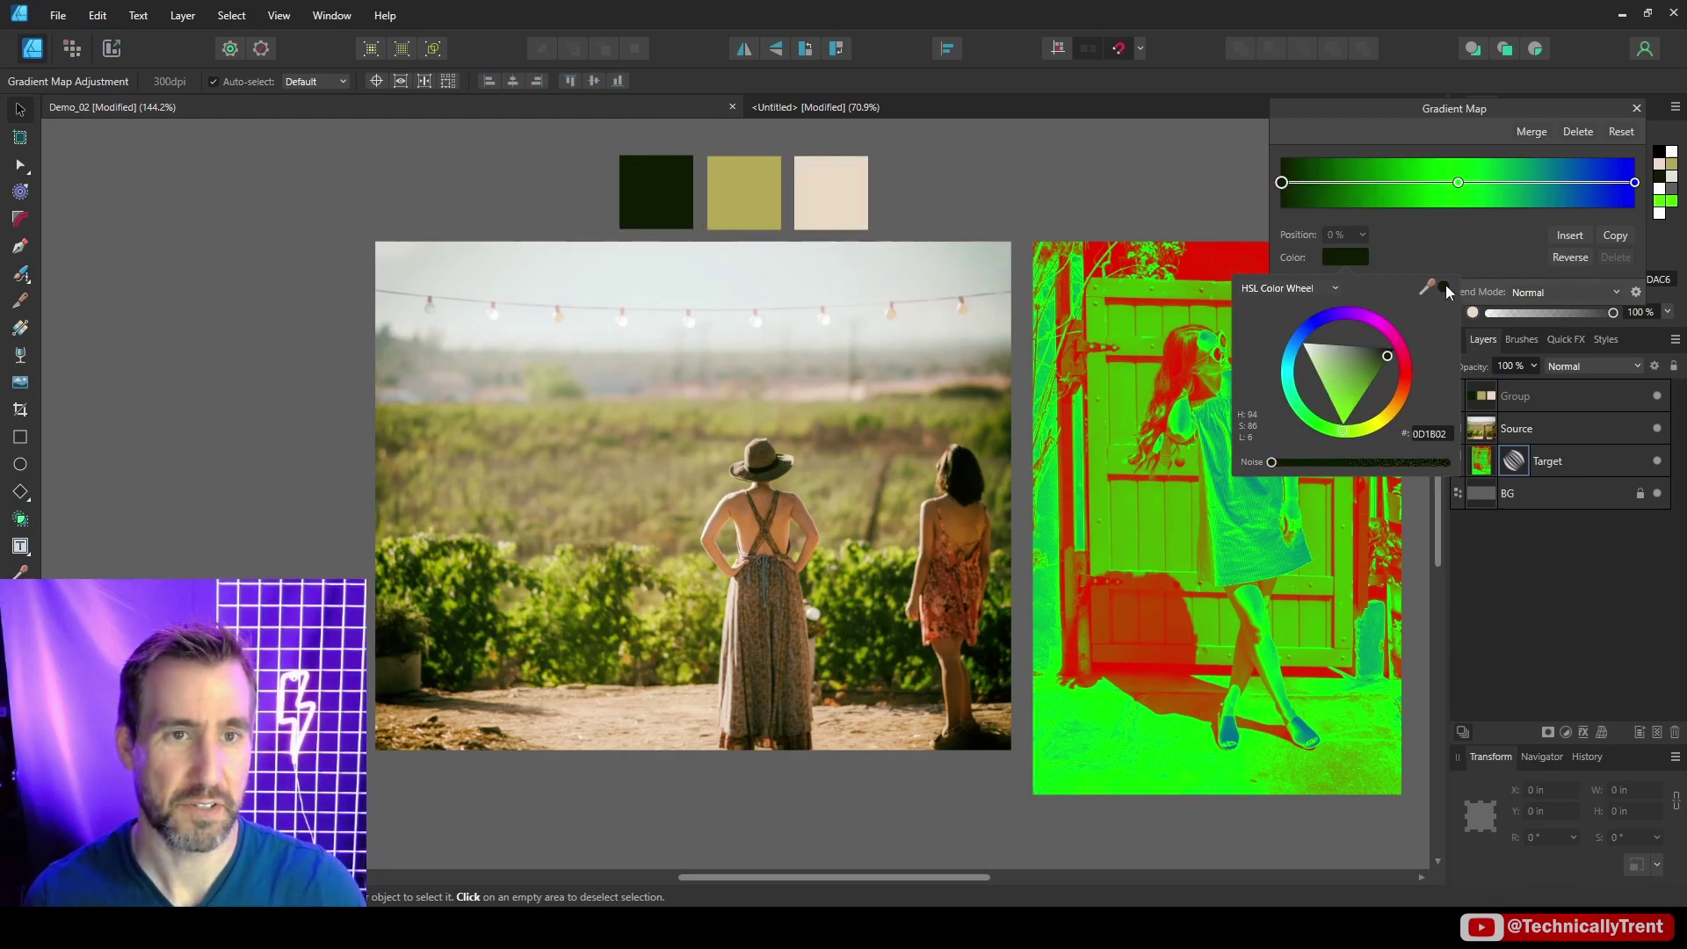
pyautogui.click(1458, 181)
pyautogui.moveTo(1444, 287); pyautogui.dragTo(747, 195)
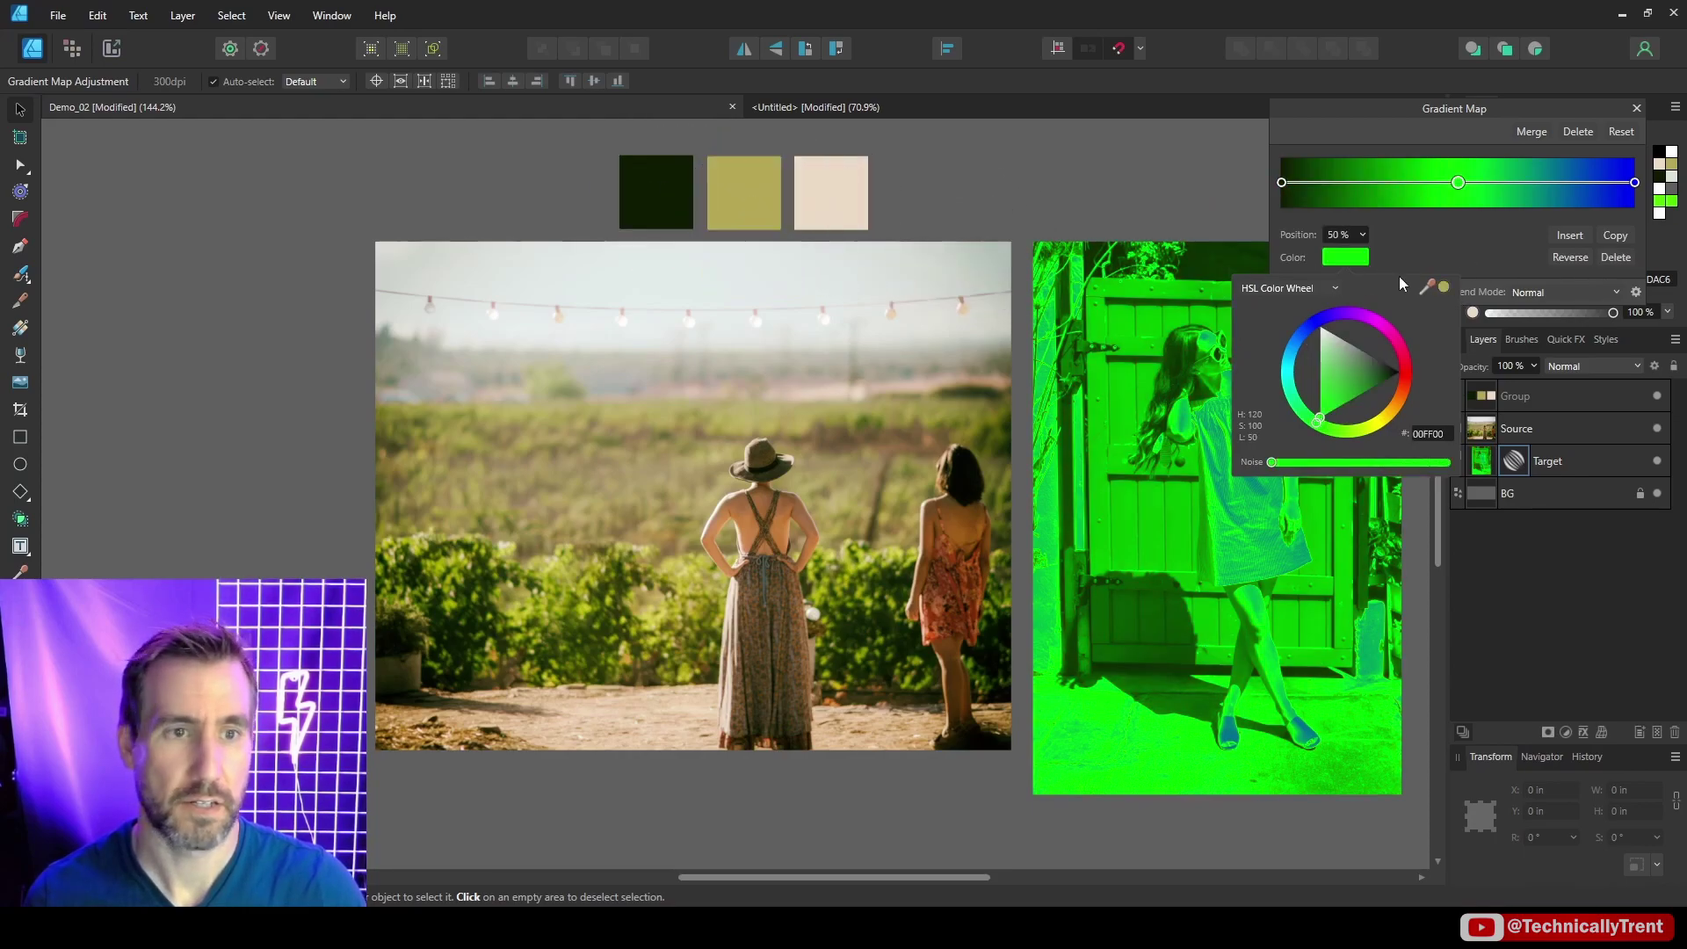
pyautogui.click(1444, 287)
pyautogui.moveTo(1444, 287); pyautogui.dragTo(830, 192)
pyautogui.click(1443, 286)
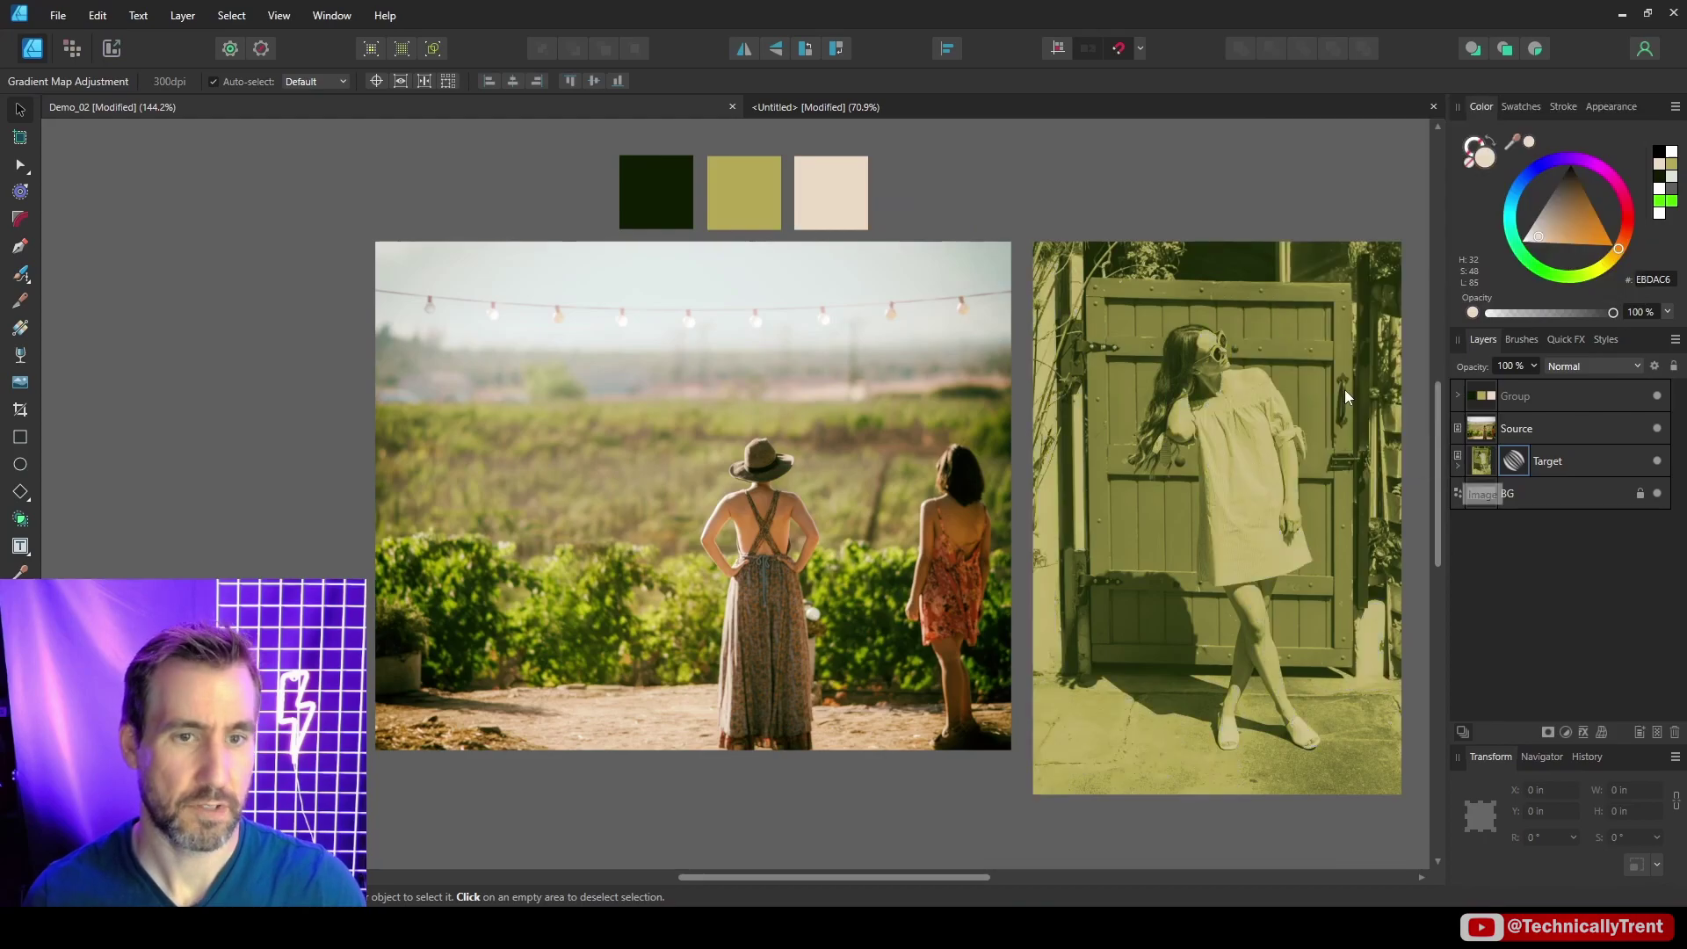
# - Blend the door photo's Gradient Map in Soft Light and toggle it off and on to compare
pyautogui.click(1459, 471)
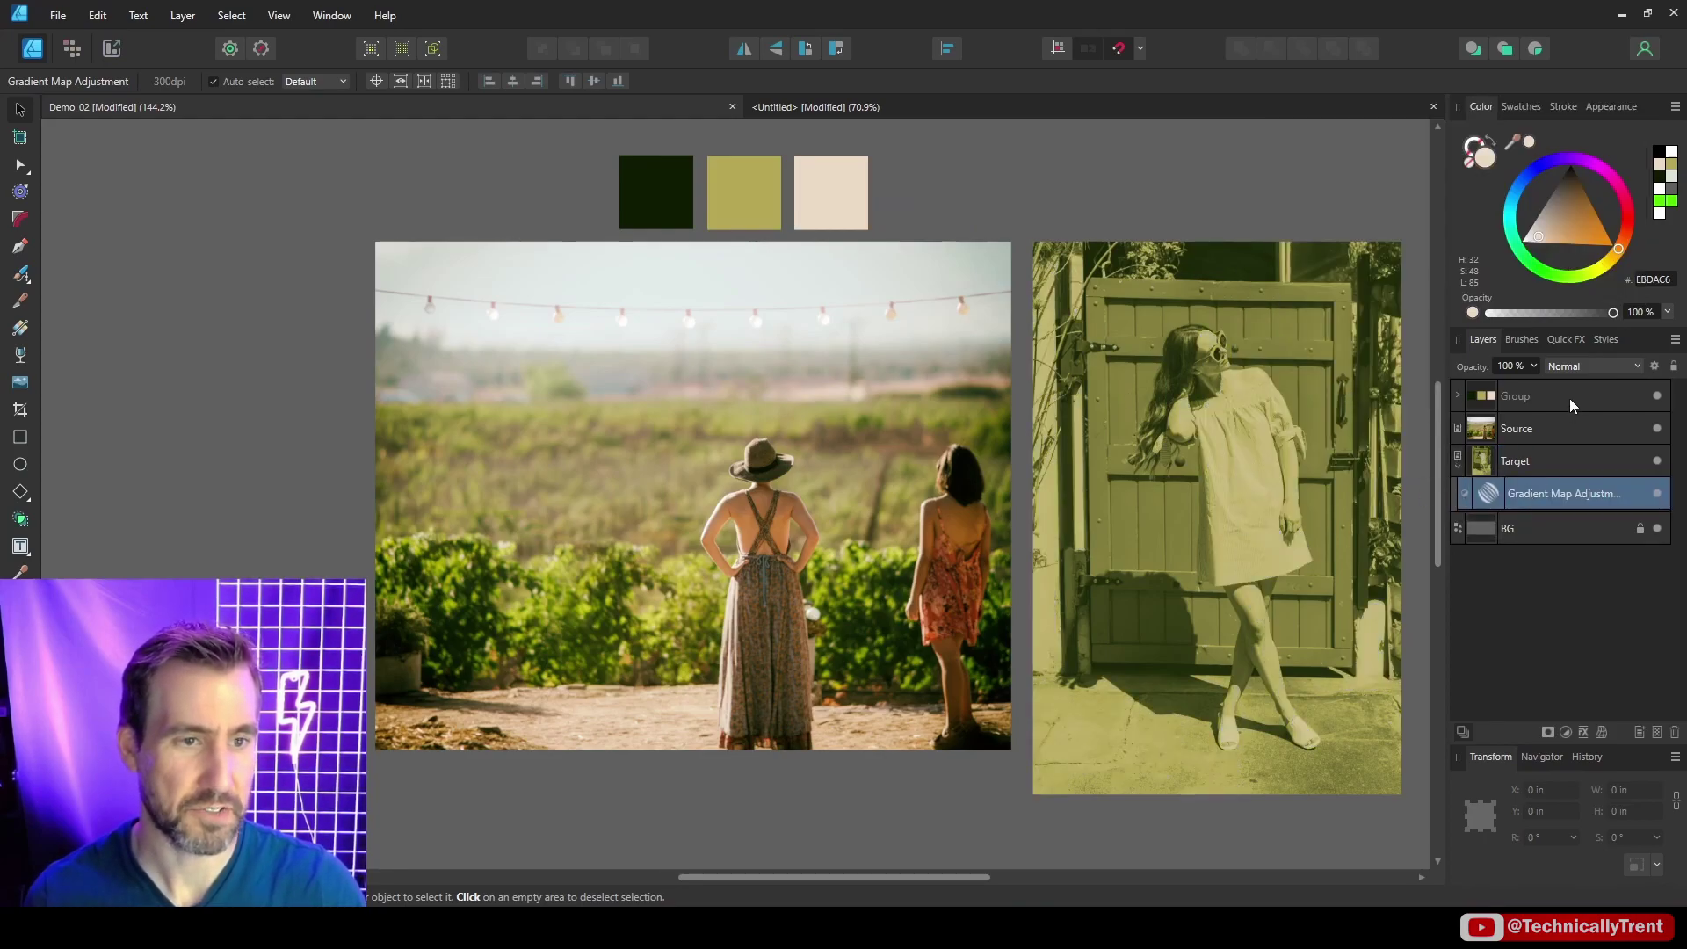
pyautogui.click(1586, 365)
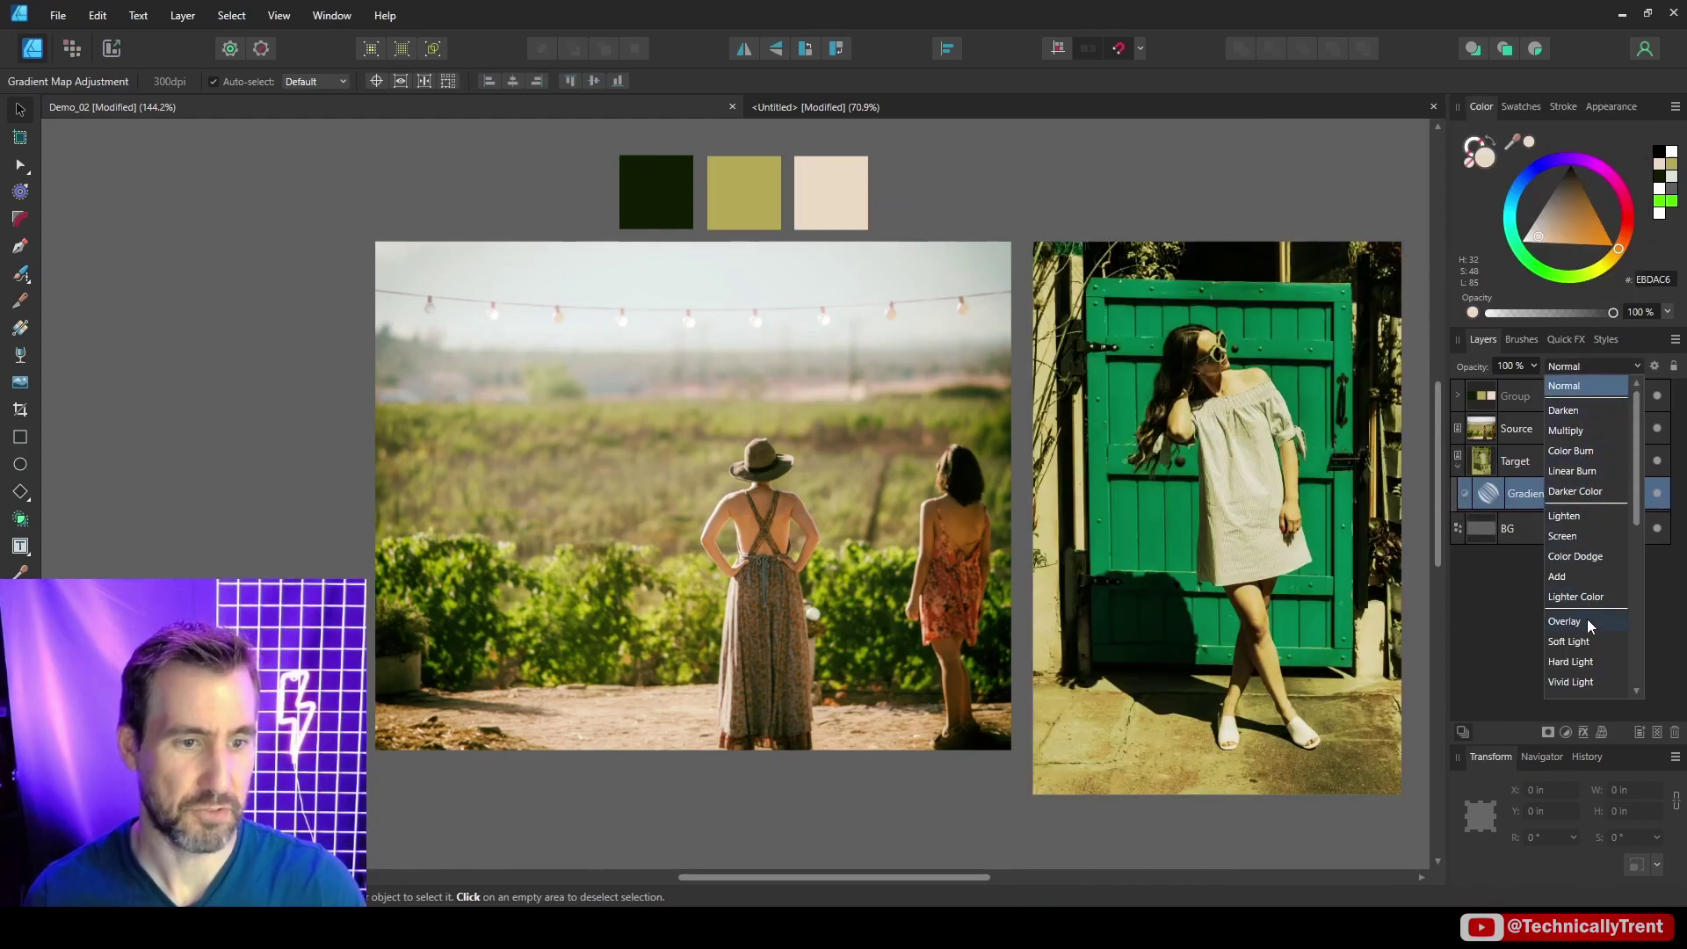
pyautogui.click(1589, 641)
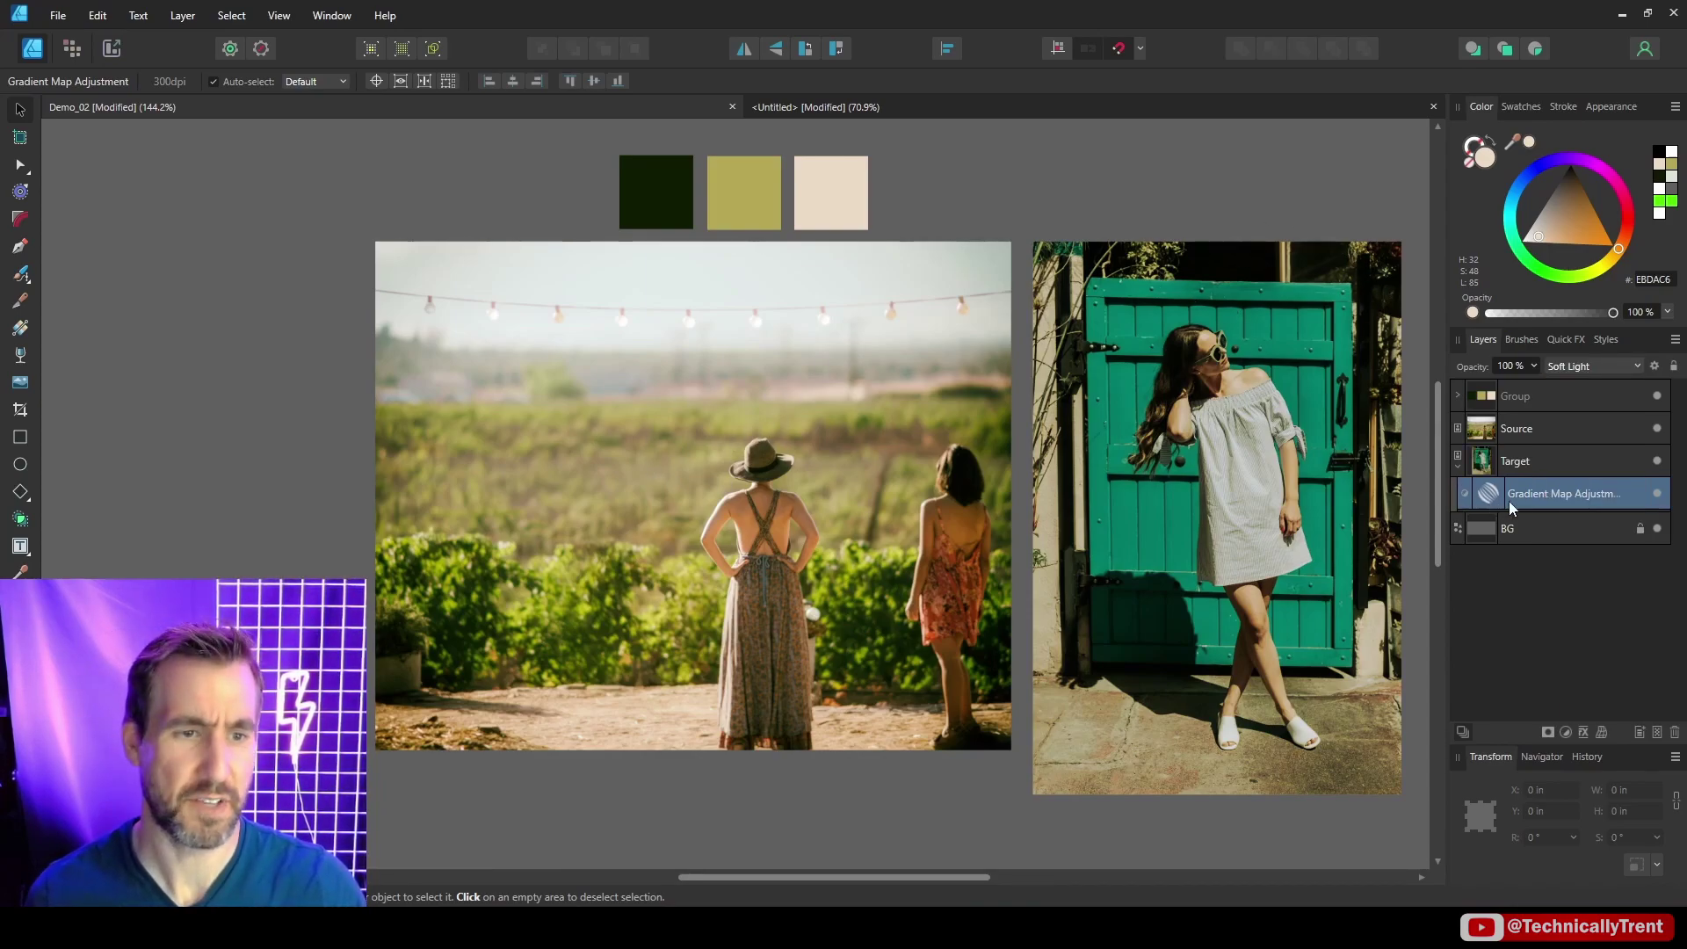
pyautogui.click(1658, 498)
pyautogui.click(1658, 498)
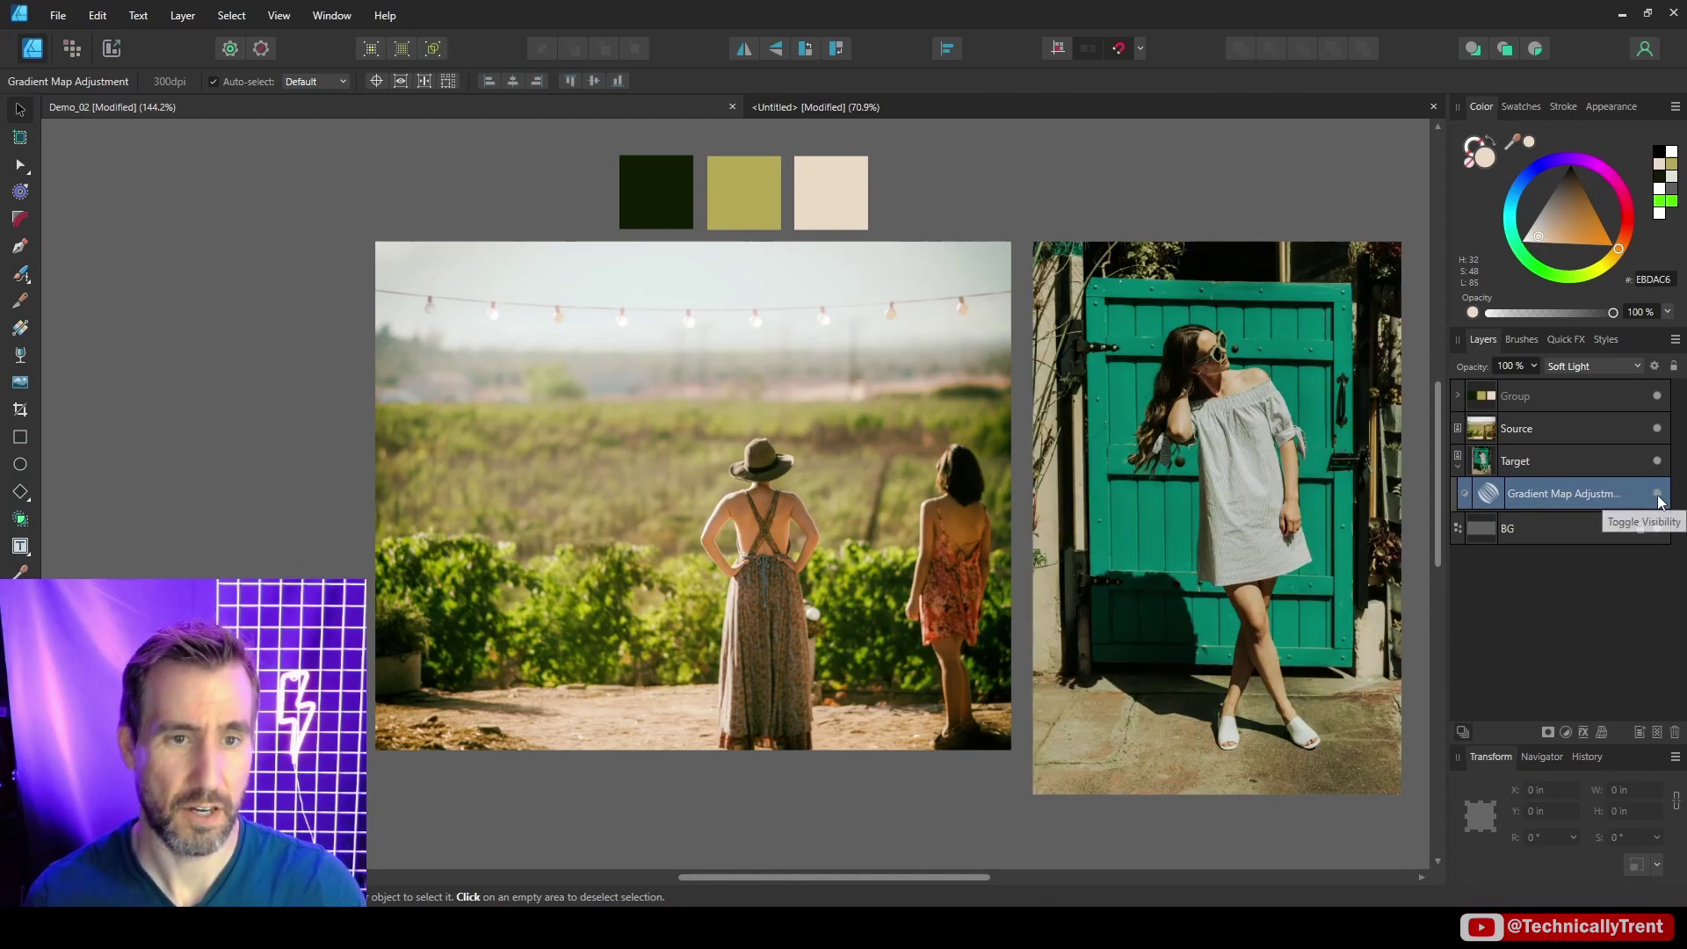
pyautogui.click(1658, 499)
pyautogui.click(1658, 493)
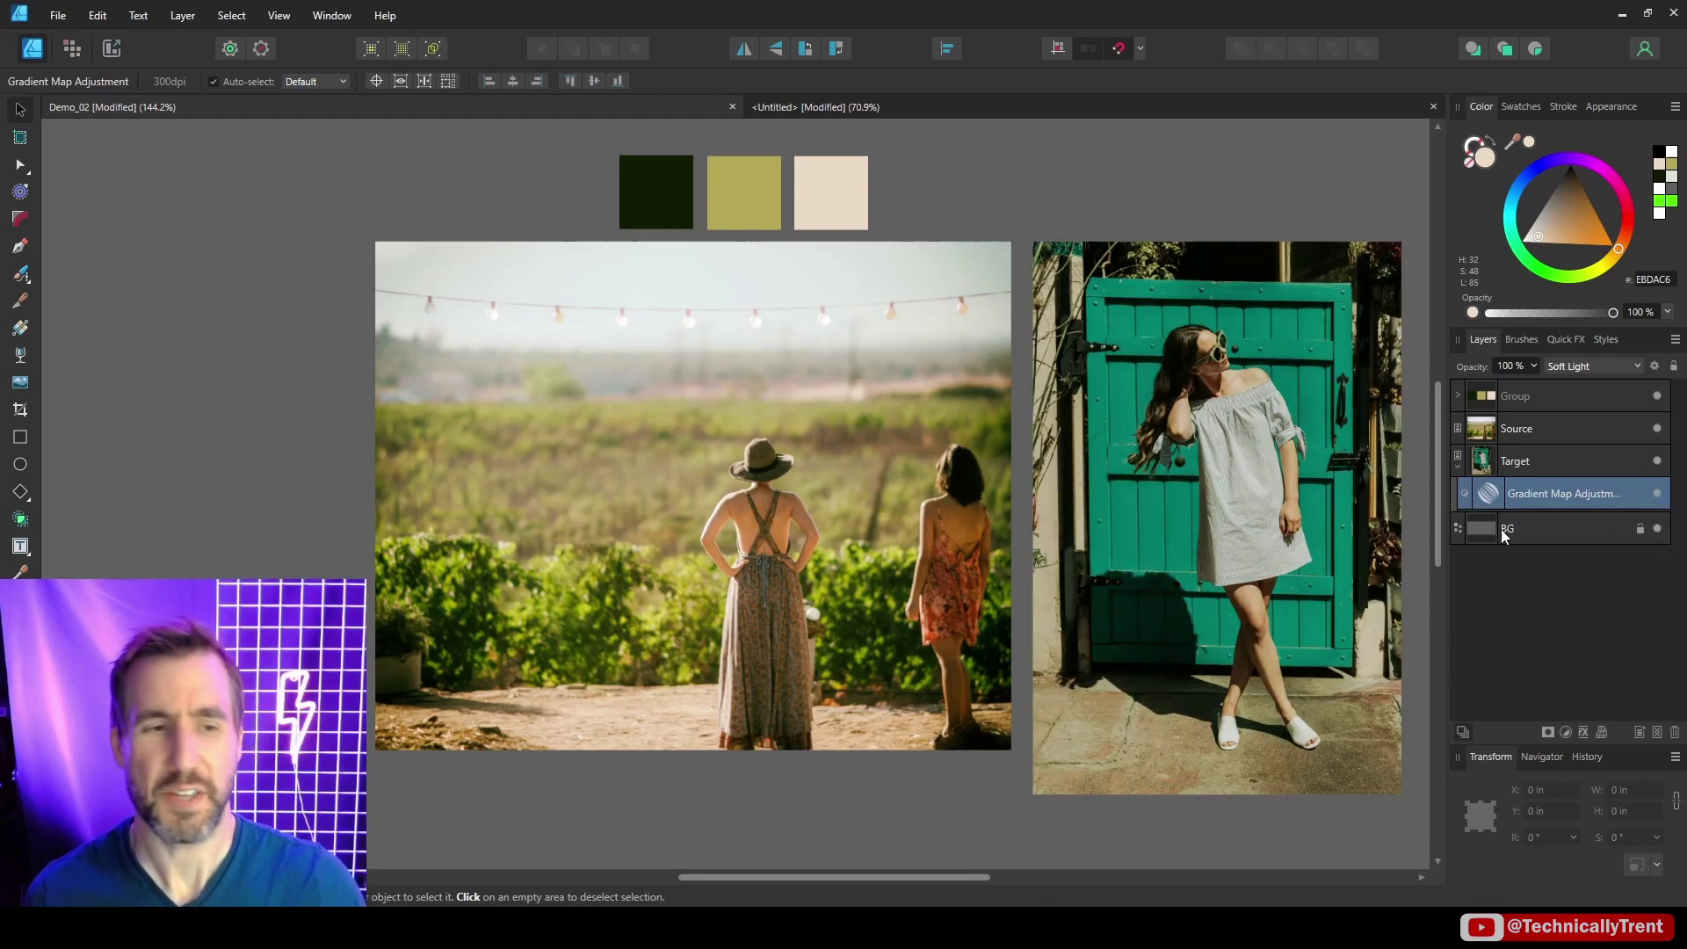
# - Reopen the door photo's Gradient Map and shift its left stop to a brighter green
pyautogui.doubleClick(1489, 493)
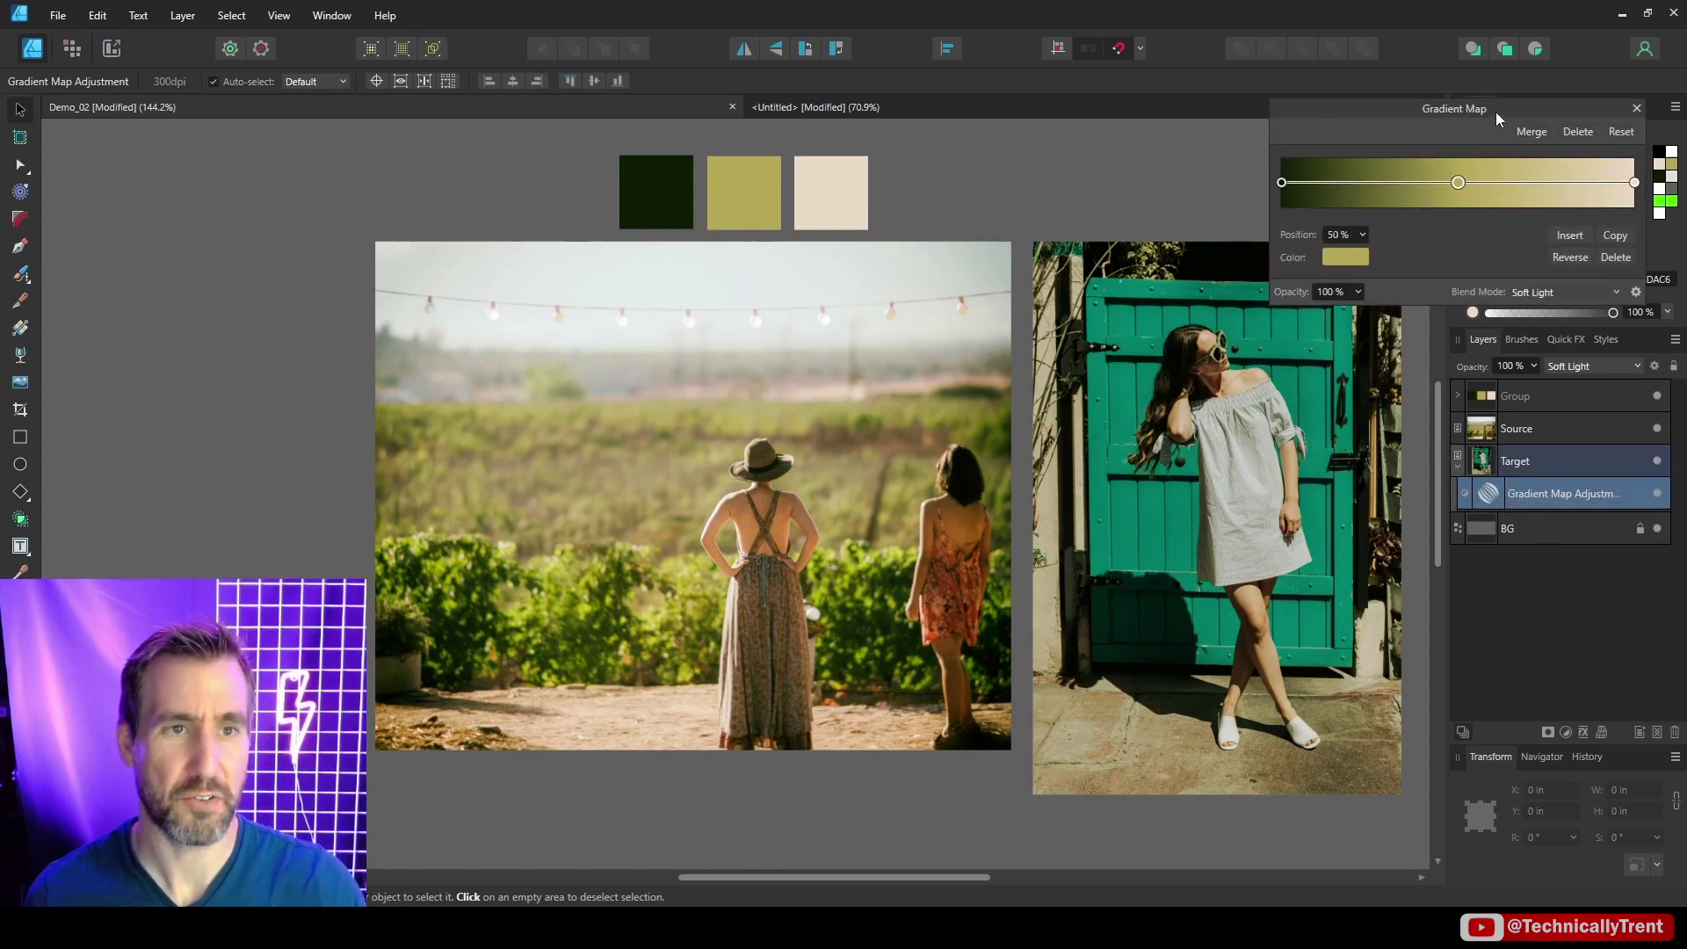
pyautogui.moveTo(1494, 109); pyautogui.dragTo(831, 149)
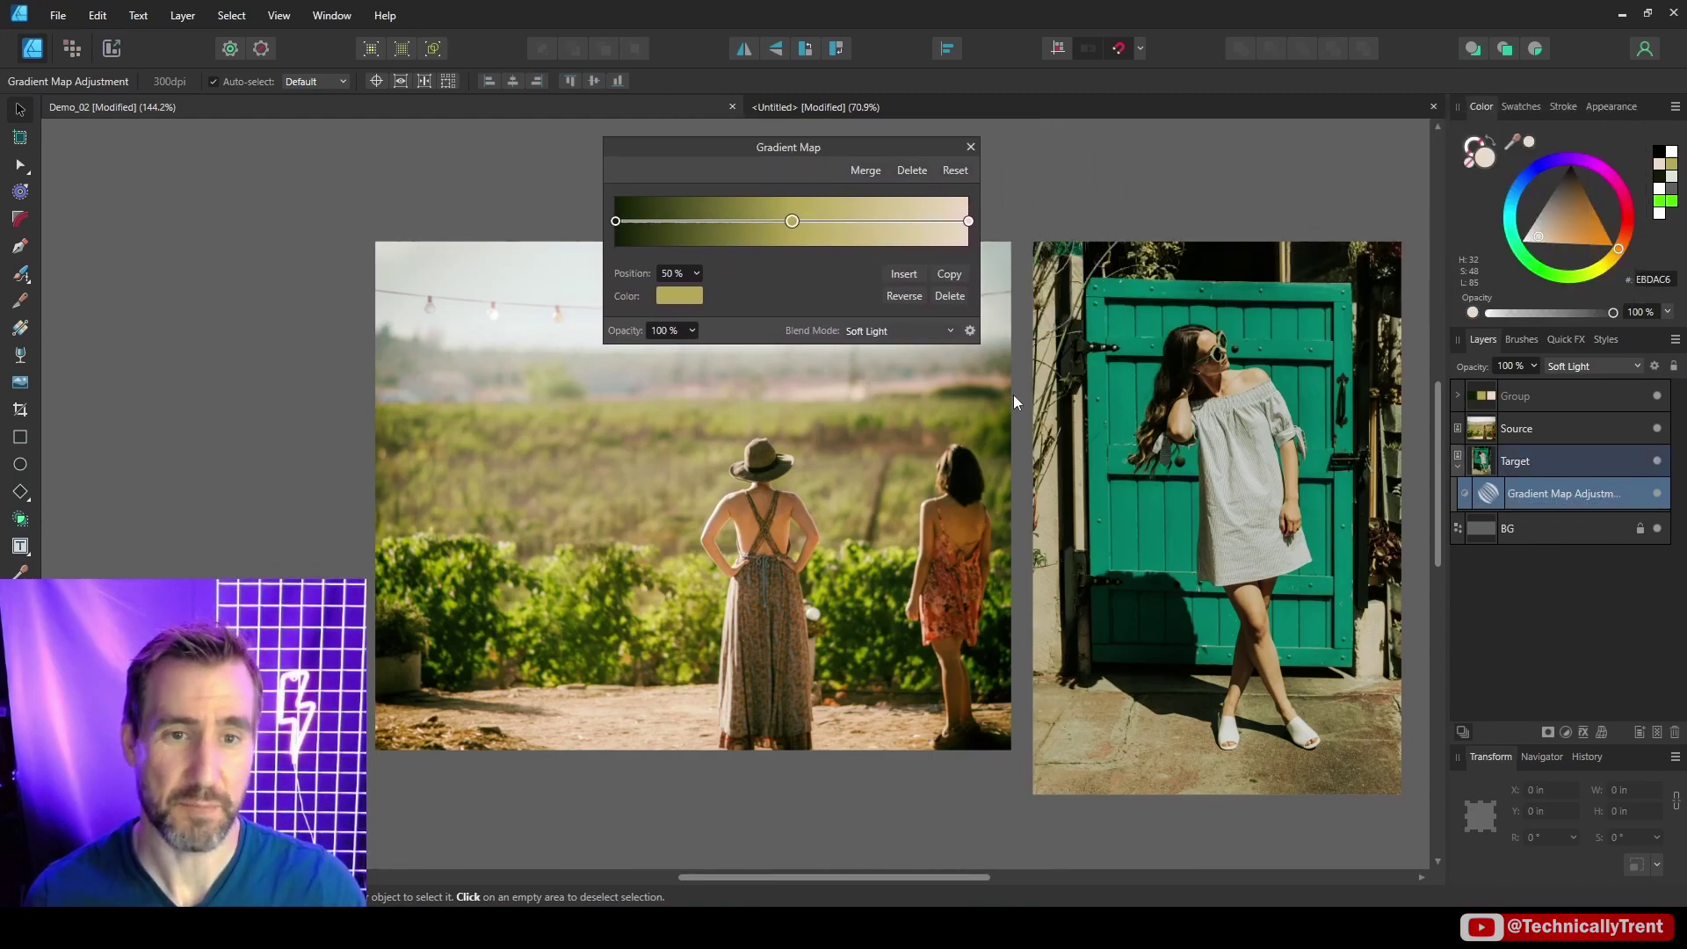
pyautogui.click(616, 221)
pyautogui.click(680, 296)
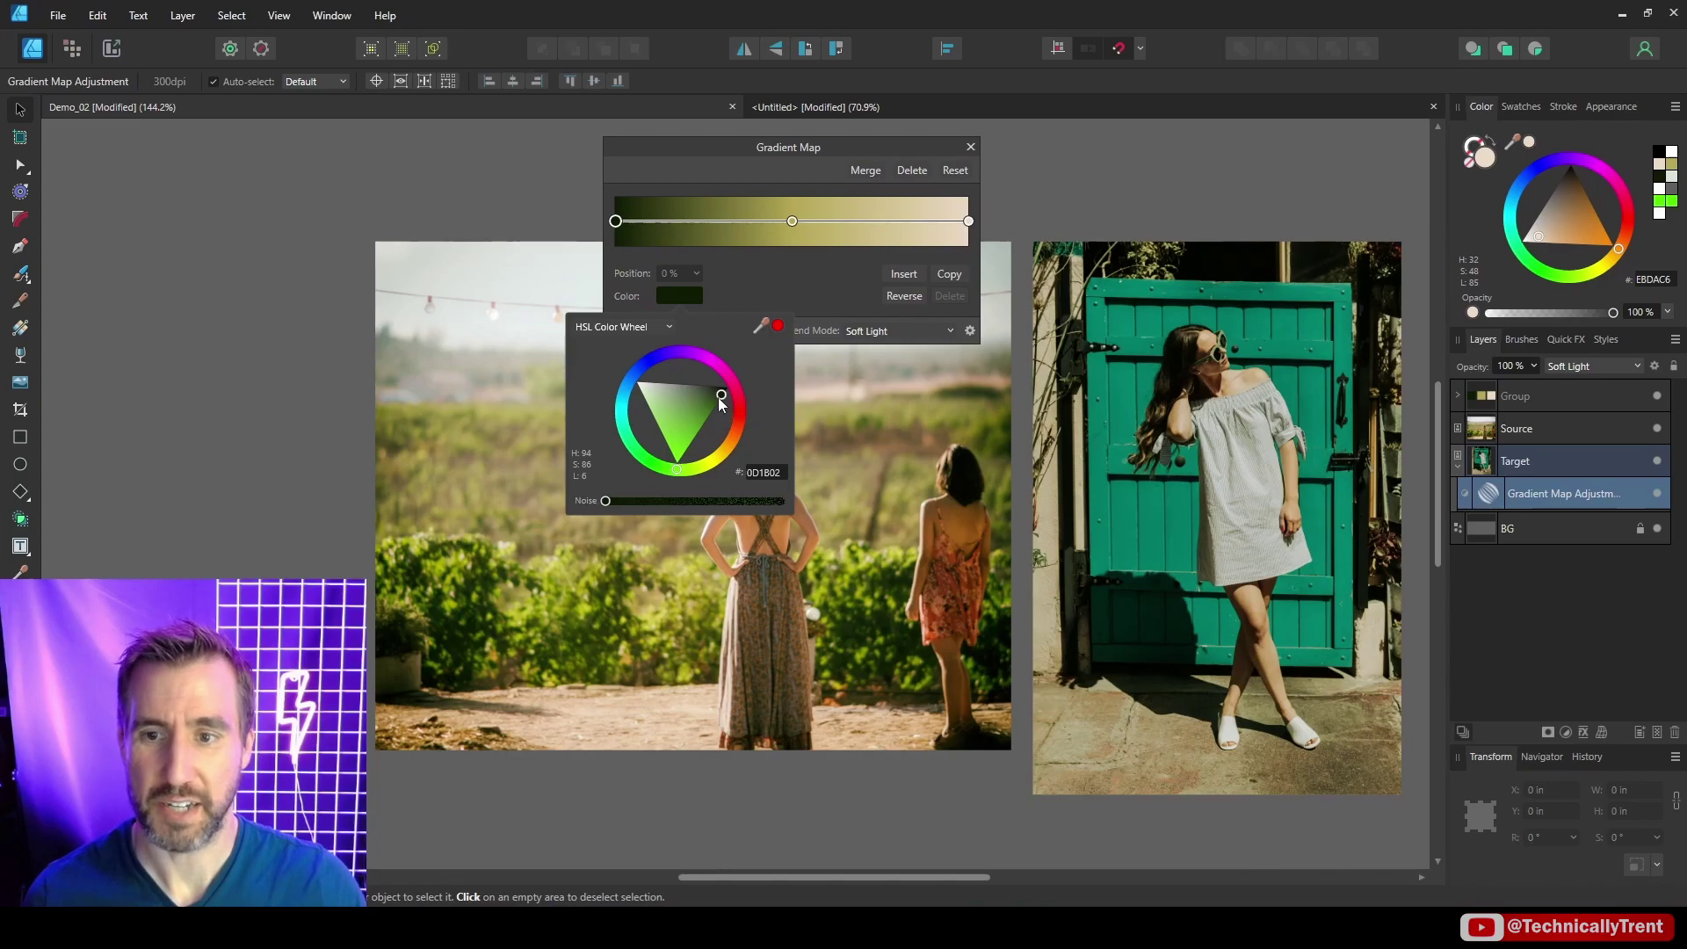
pyautogui.moveTo(718, 399)
pyautogui.mouseDown()
pyautogui.moveTo(696, 415)
pyautogui.moveTo(722, 406)
pyautogui.mouseUp()
# - Set the middle gradient stop to tan B48A54 and select the right stop
pyautogui.click(792, 221)
pyautogui.moveTo(716, 464); pyautogui.dragTo(751, 441)
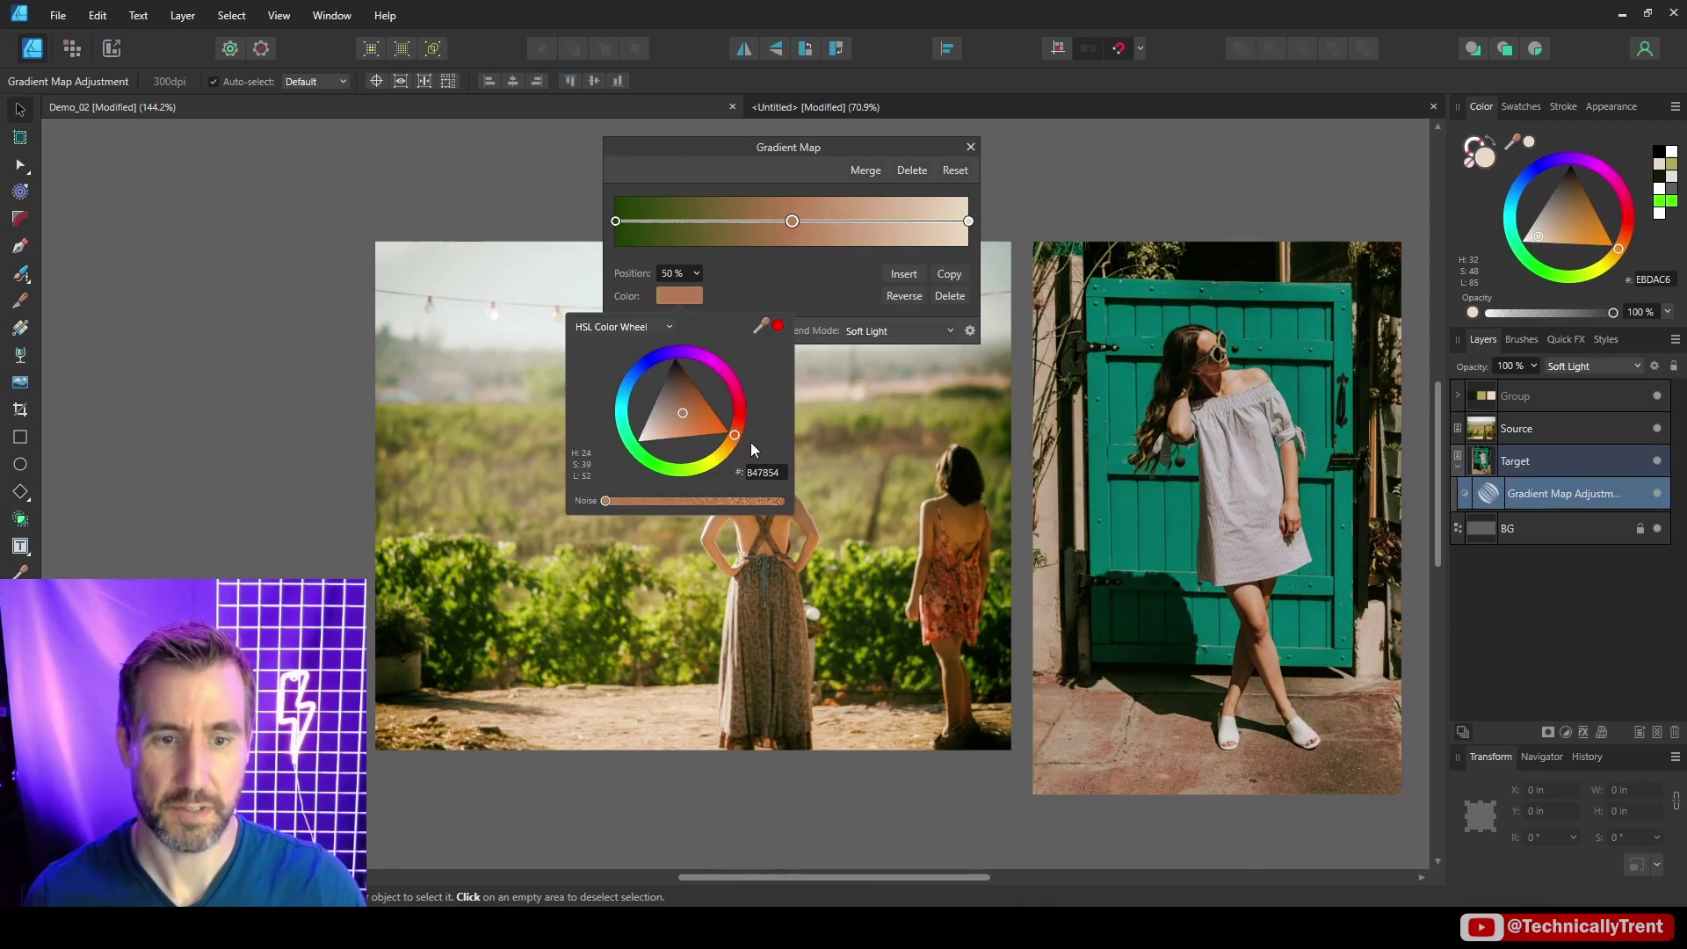
pyautogui.click(969, 221)
pyautogui.click(680, 295)
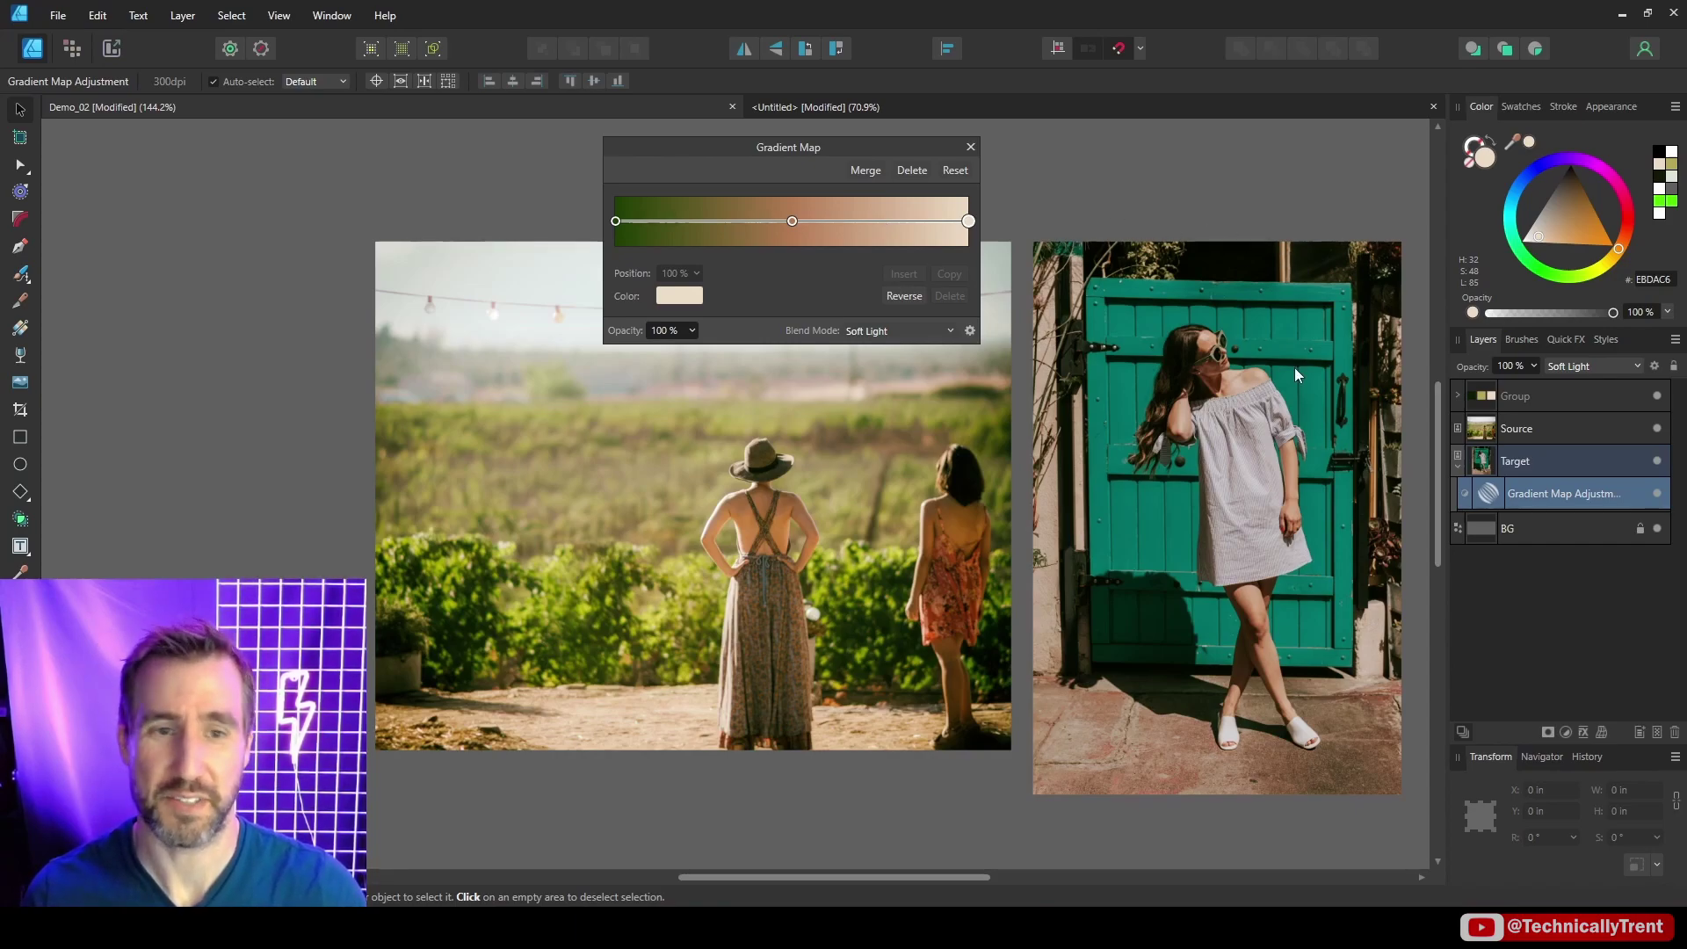
pyautogui.moveTo(825, 149); pyautogui.dragTo(870, 227)
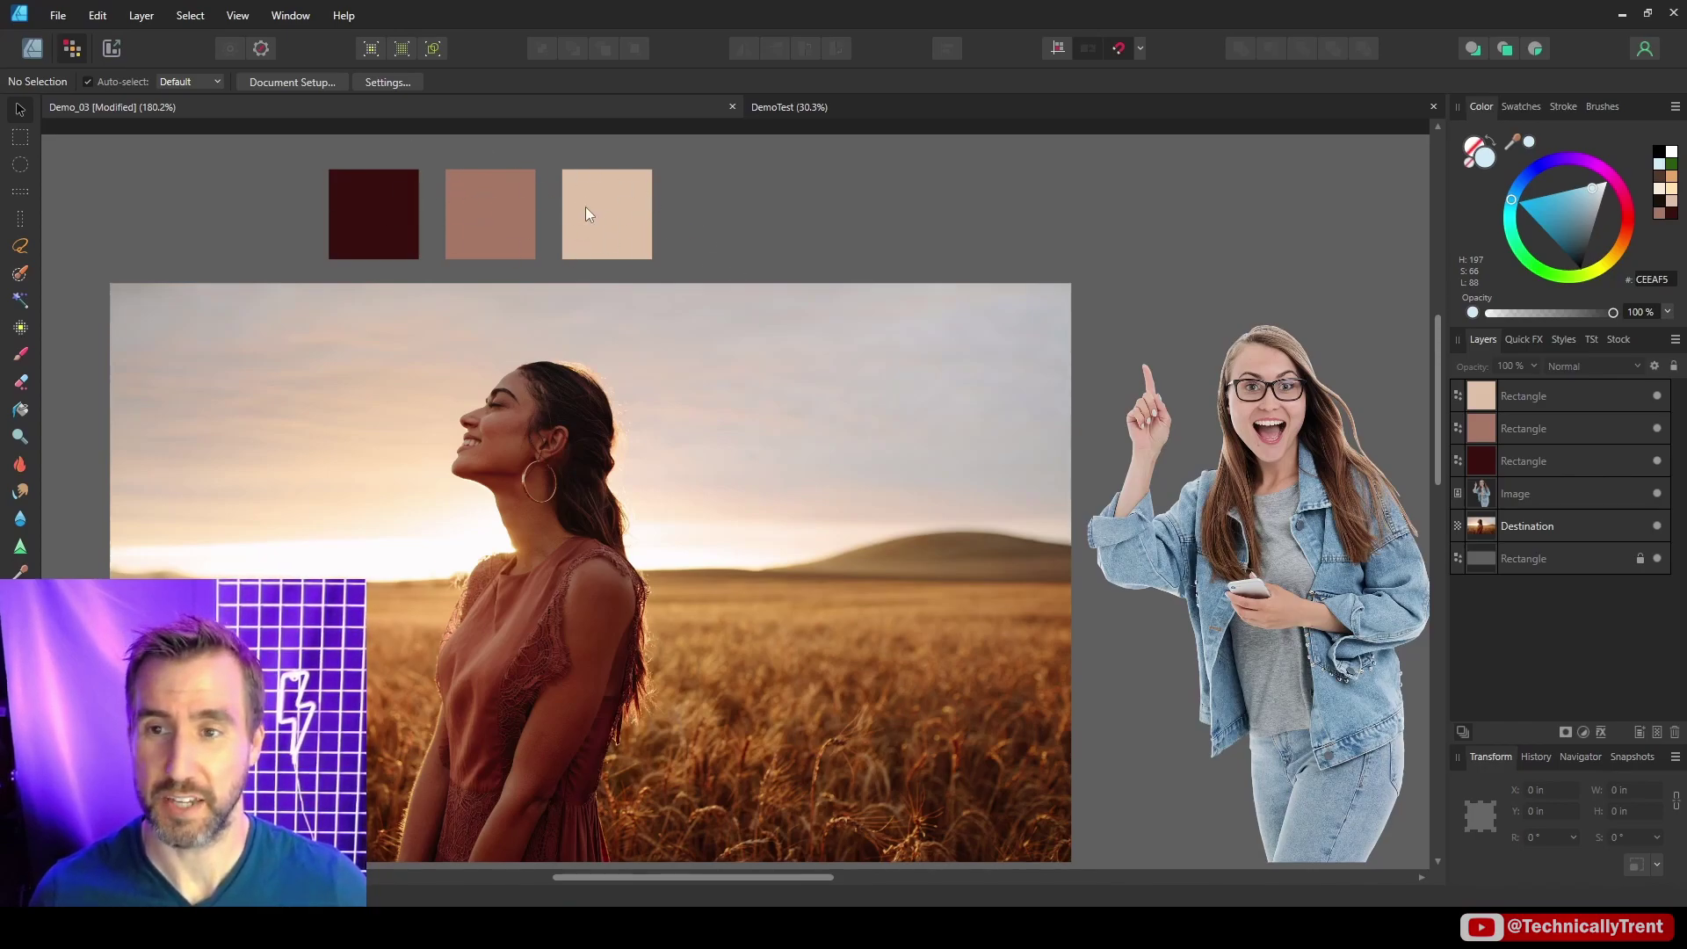
# - Place the cut-out woman on the wheat-field photo and give her a Gradient Map adjustment
pyautogui.hotkey('ctrl', 'z')
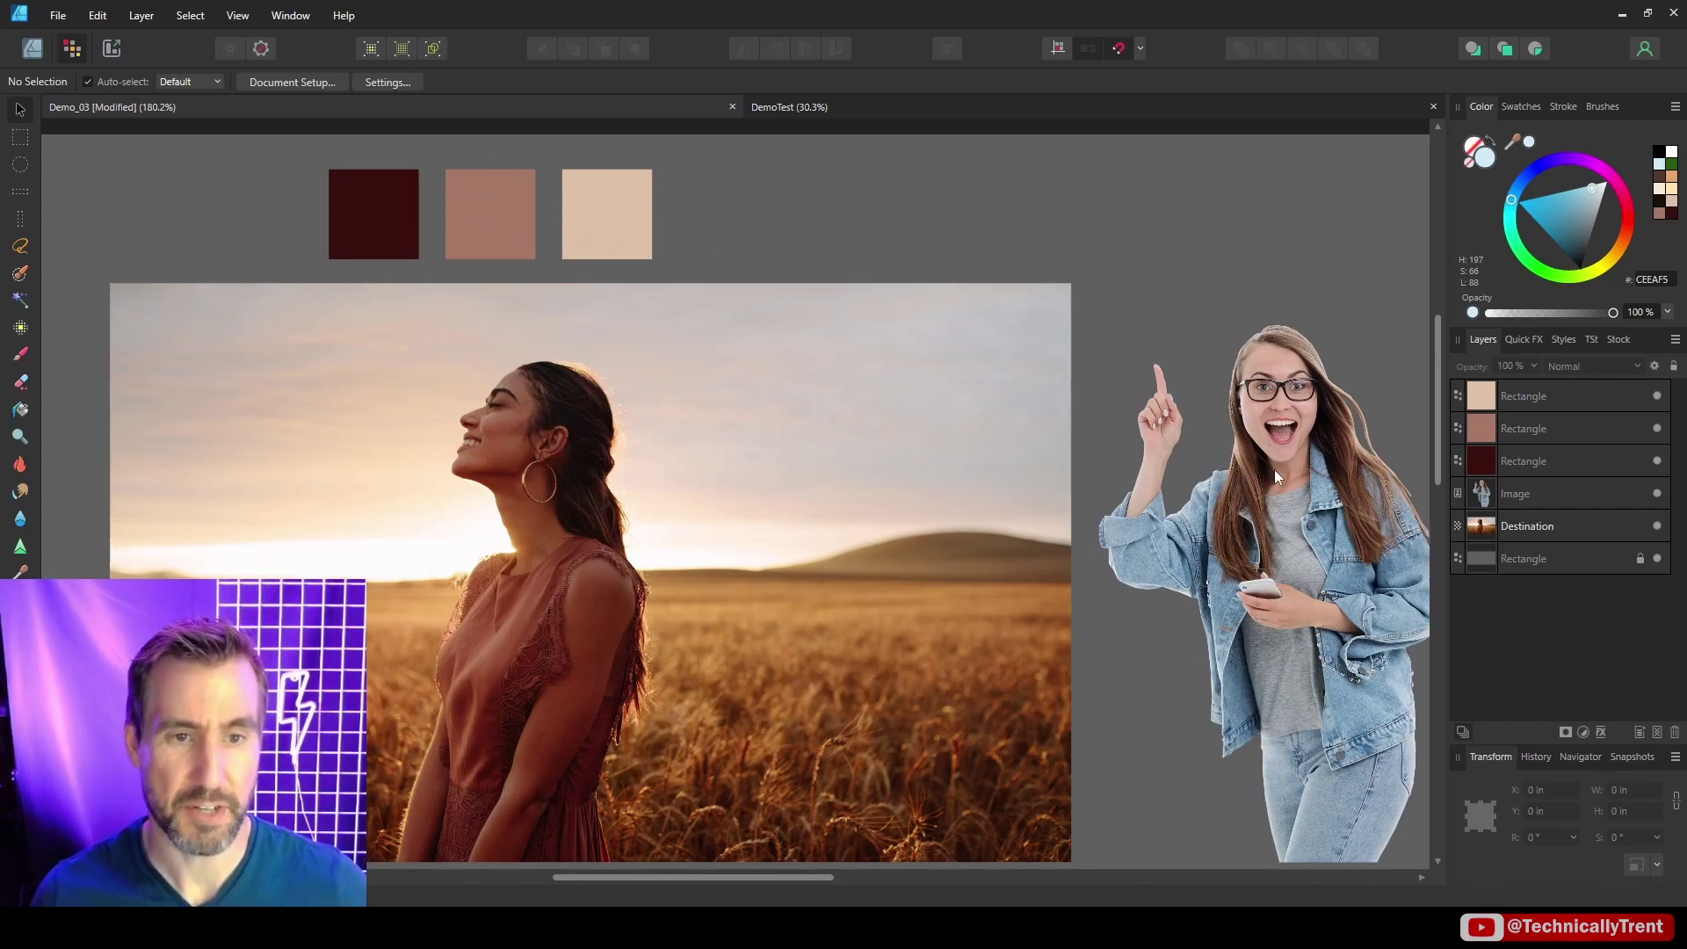
pyautogui.moveTo(1269, 475); pyautogui.dragTo(852, 482)
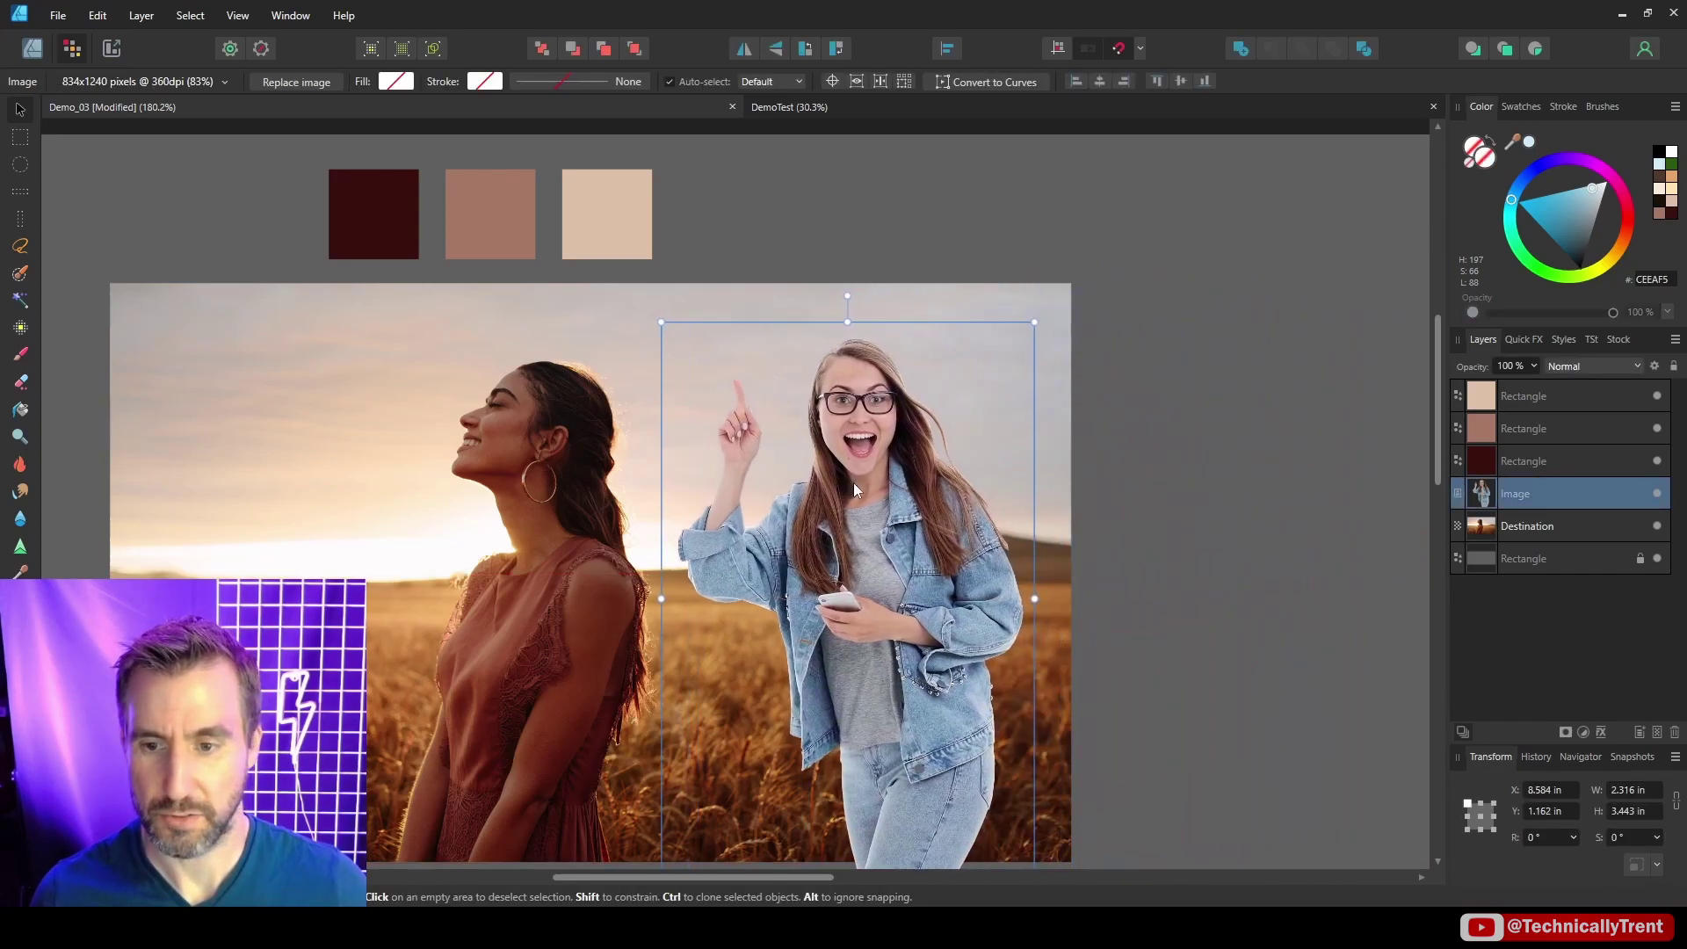
pyautogui.click(1584, 732)
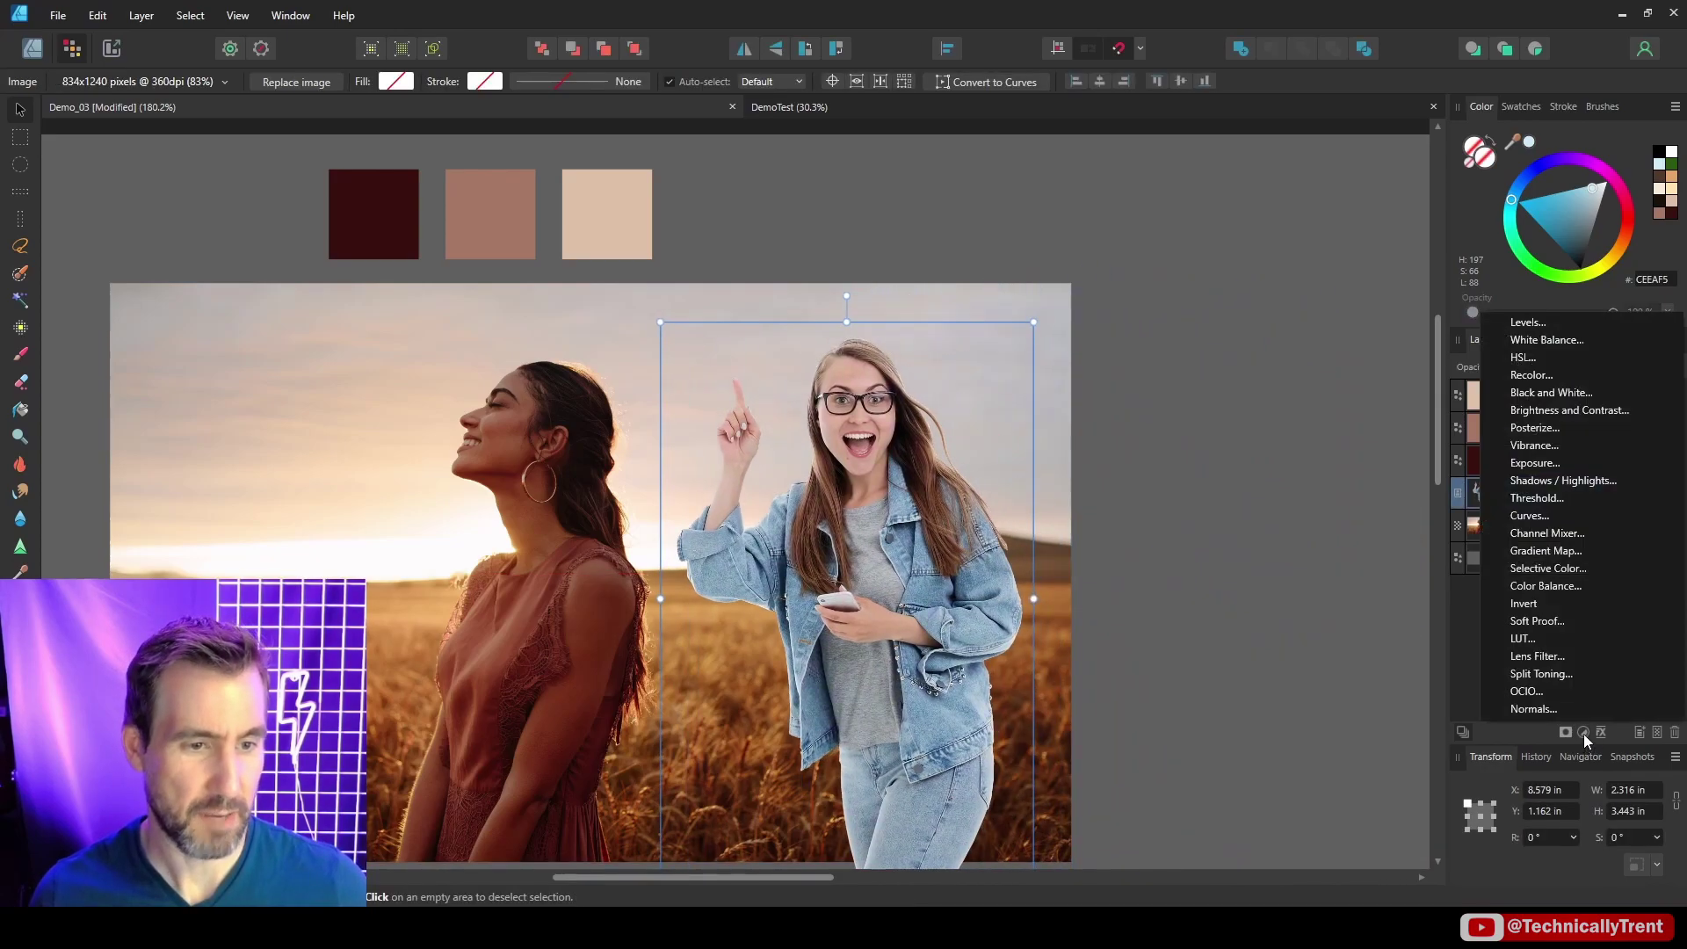
pyautogui.click(1561, 557)
# - Sample the dark maroon, pink and light cream swatches into the gradient's three stops
pyautogui.moveTo(1211, 599); pyautogui.dragTo(381, 207)
pyautogui.moveTo(1182, 606); pyautogui.dragTo(490, 212)
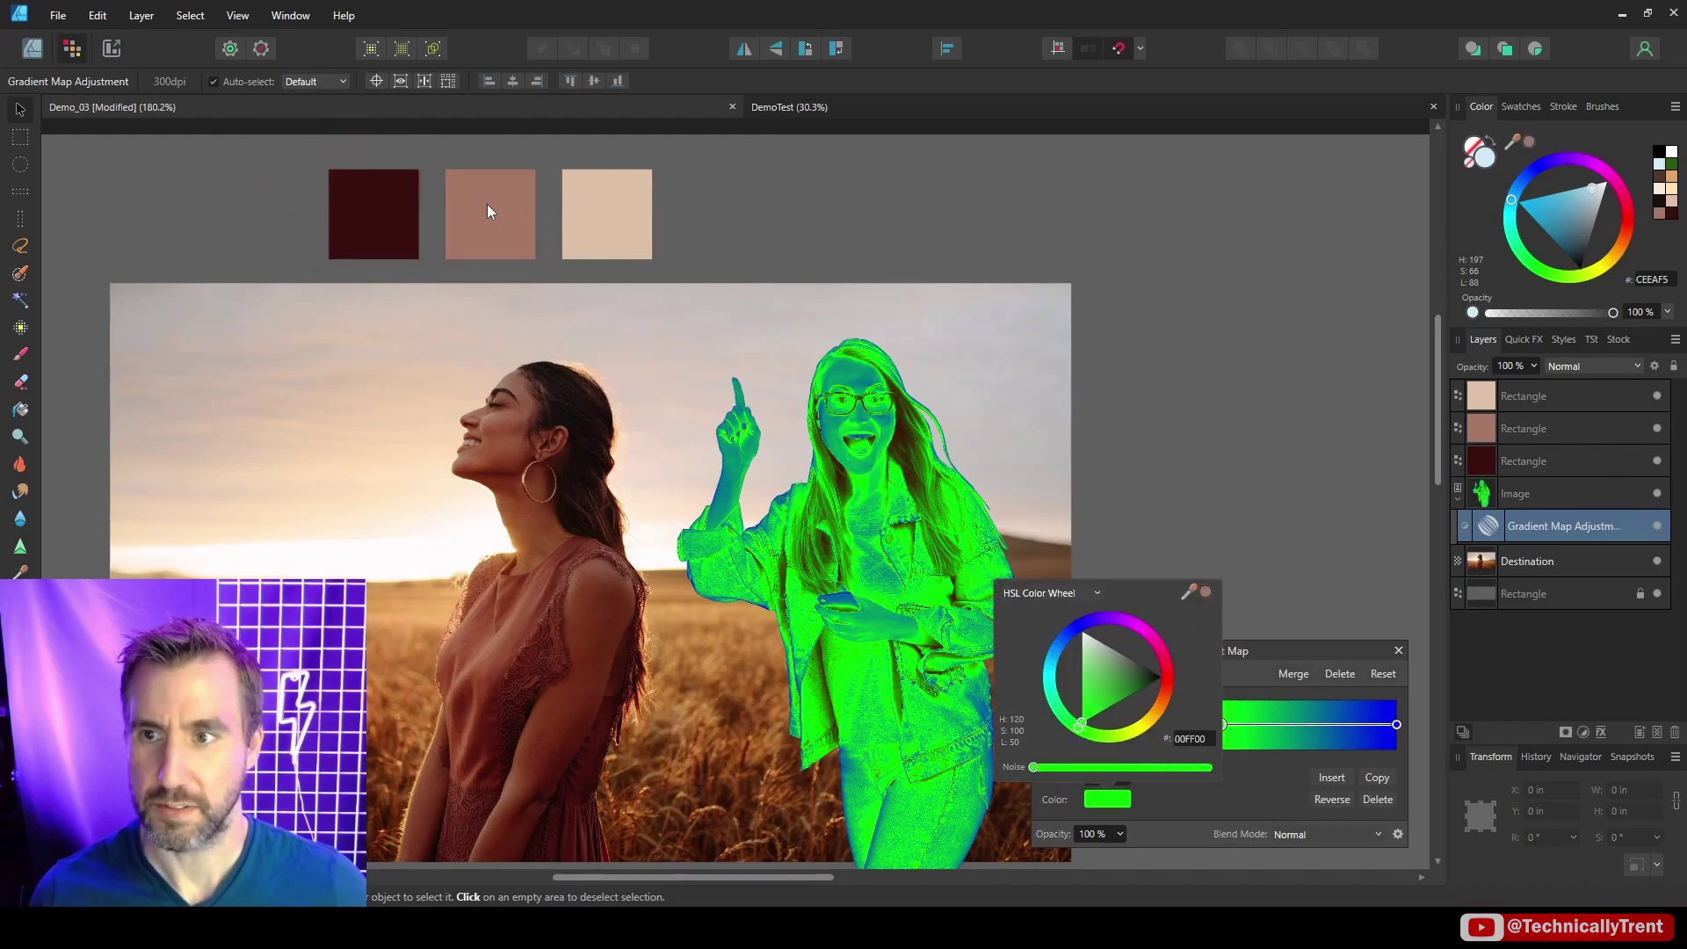
pyautogui.moveTo(1205, 592); pyautogui.dragTo(606, 220)
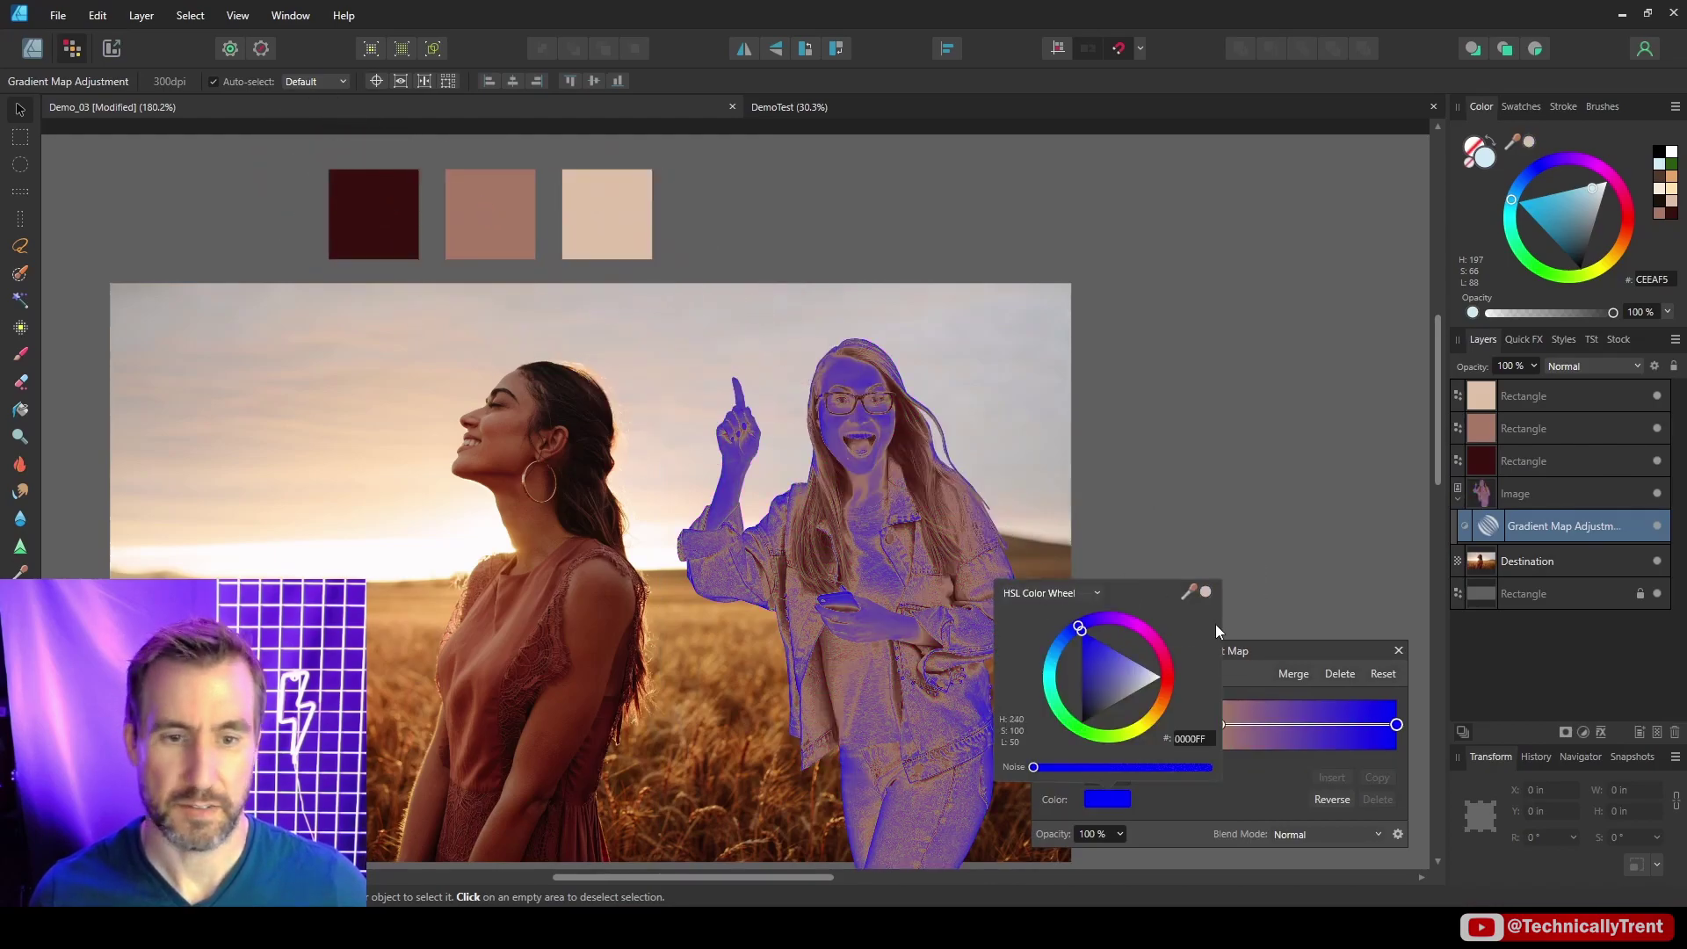
pyautogui.click(1208, 599)
pyautogui.click(1506, 552)
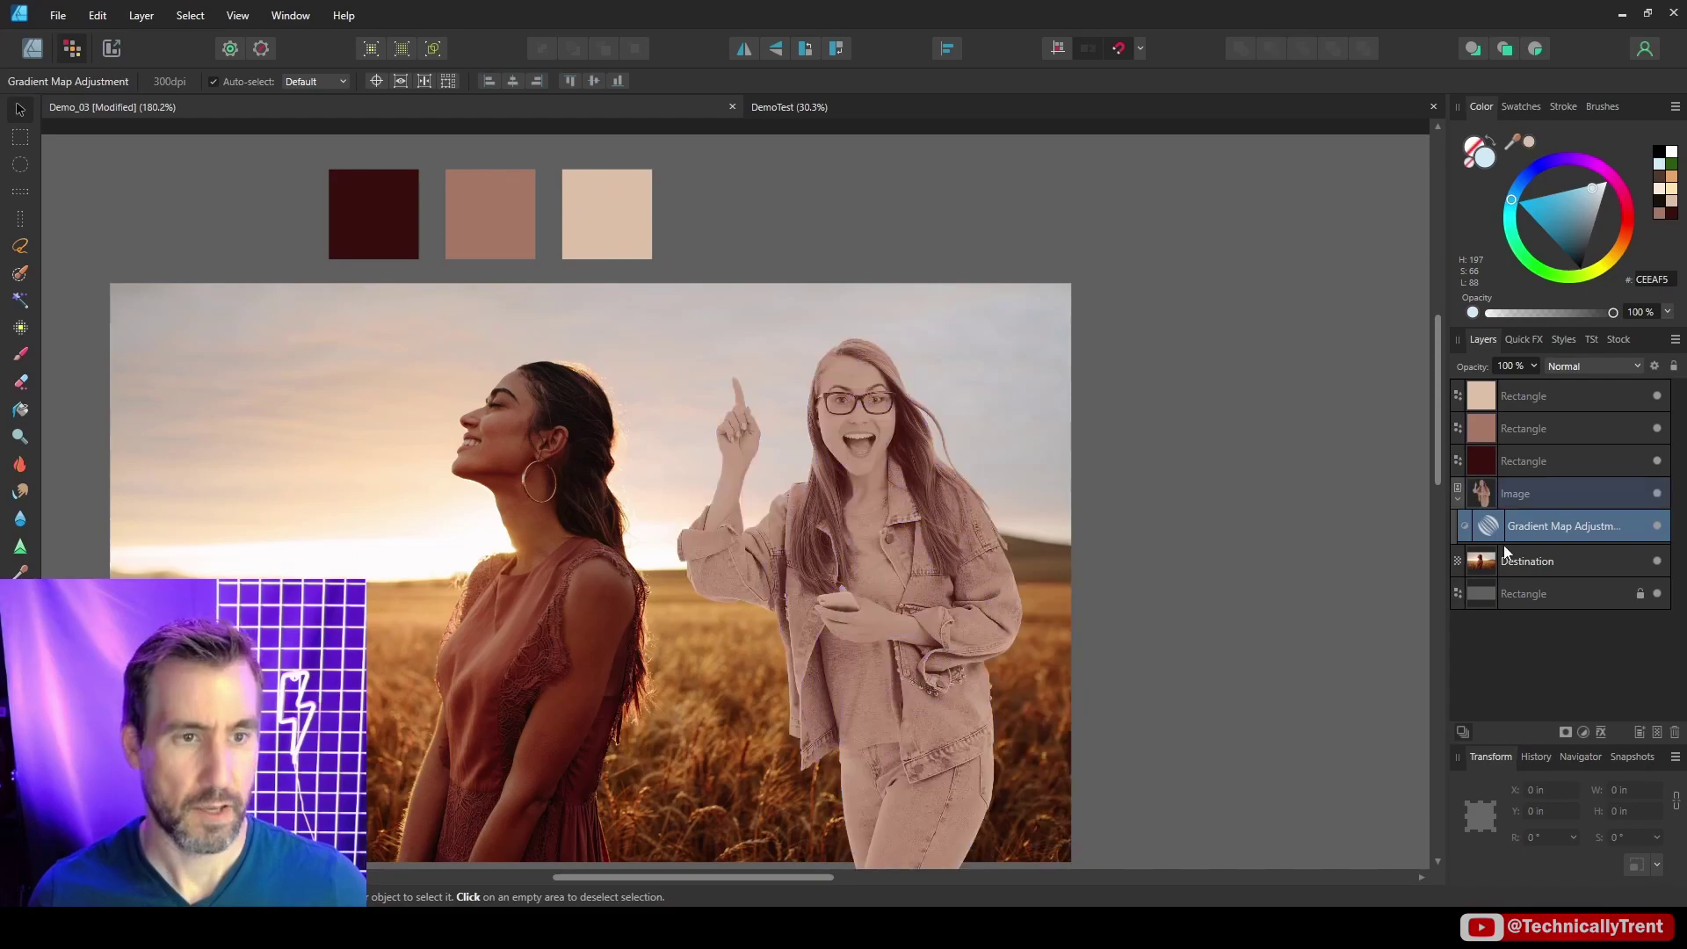
pyautogui.click(1593, 367)
# - Blend the woman's Gradient Map in Soft Light, then toggle it off and on to compare
pyautogui.click(1574, 640)
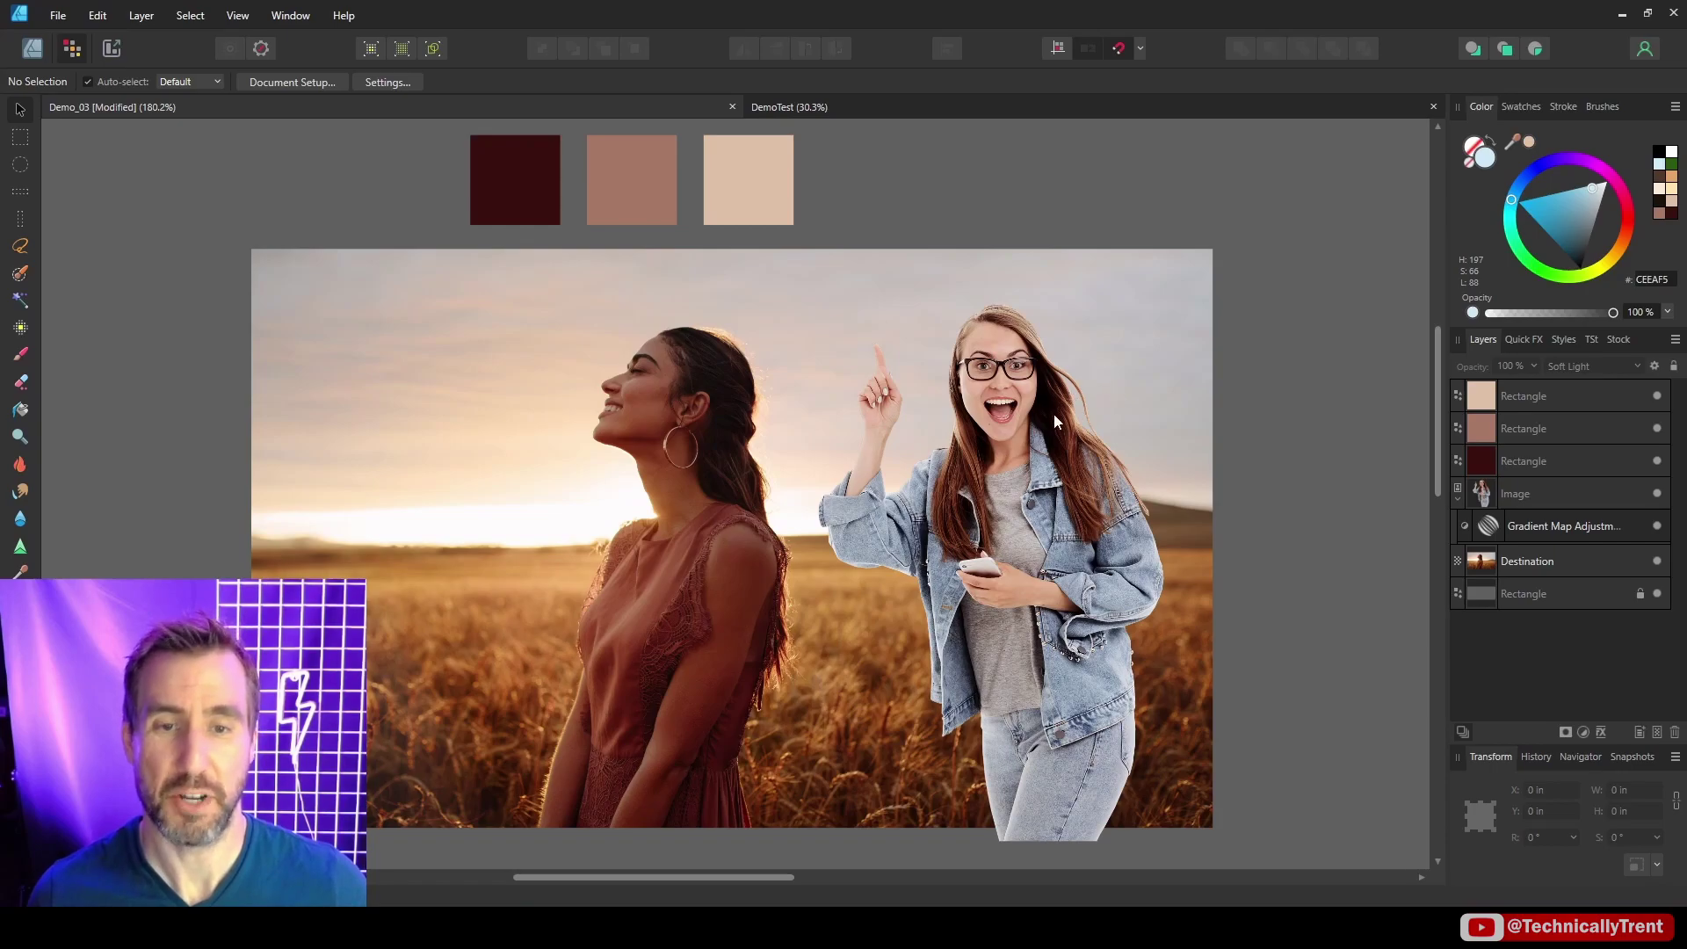
pyautogui.click(1662, 529)
pyautogui.click(1661, 529)
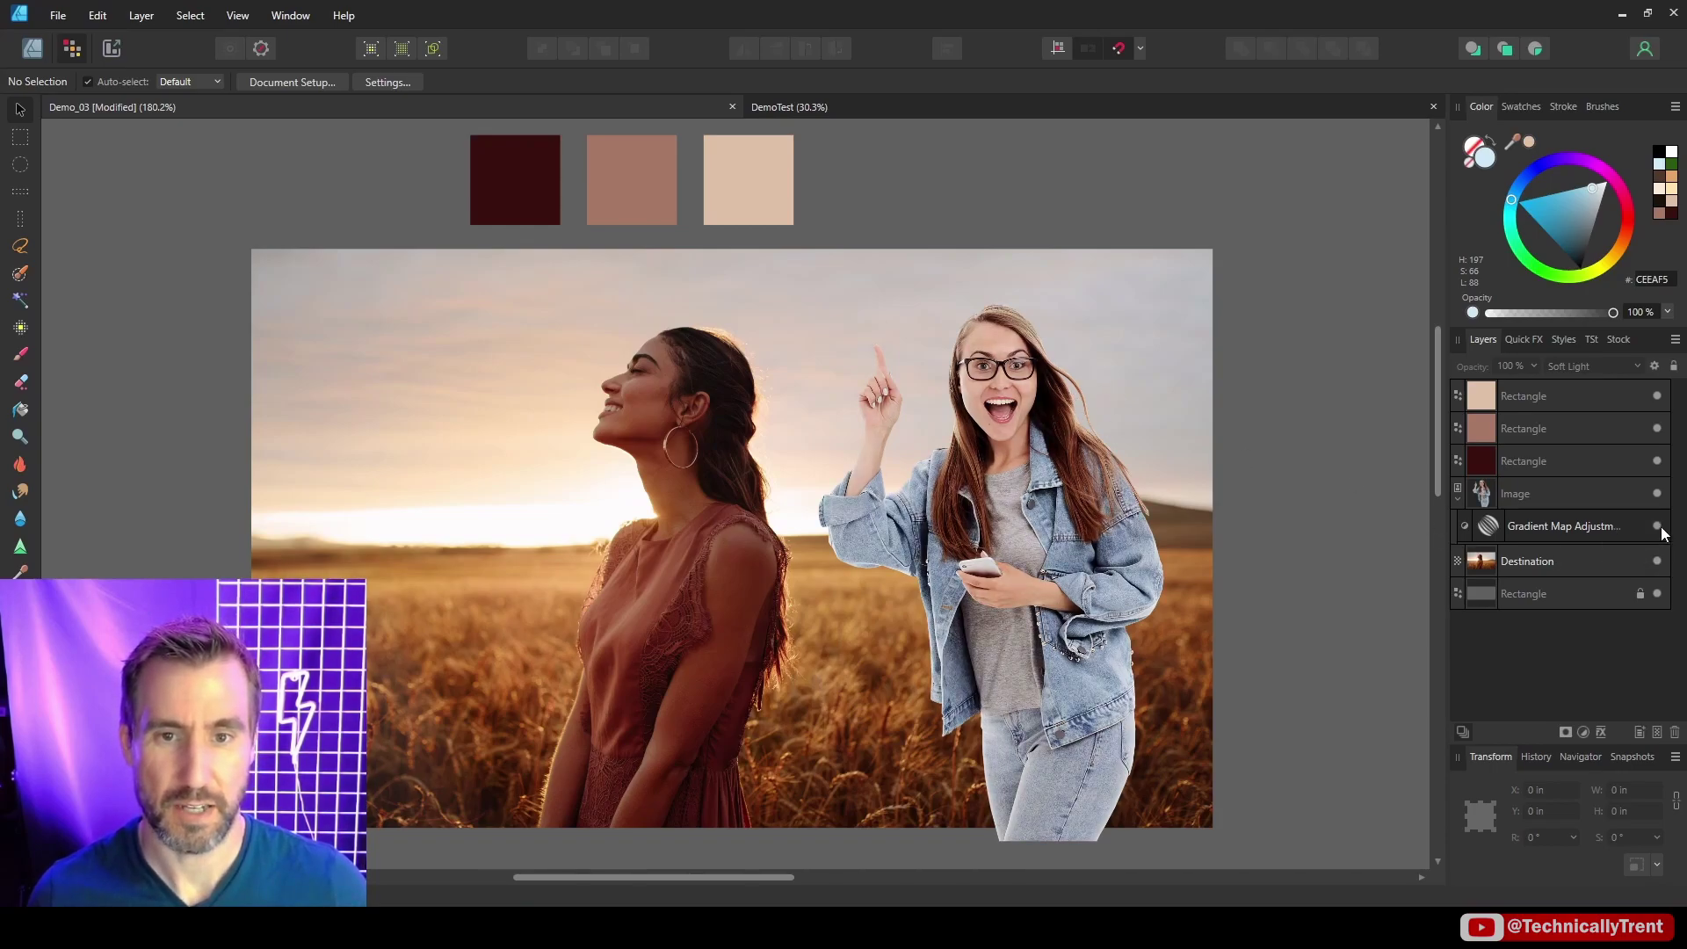
pyautogui.click(1659, 526)
pyautogui.click(1659, 526)
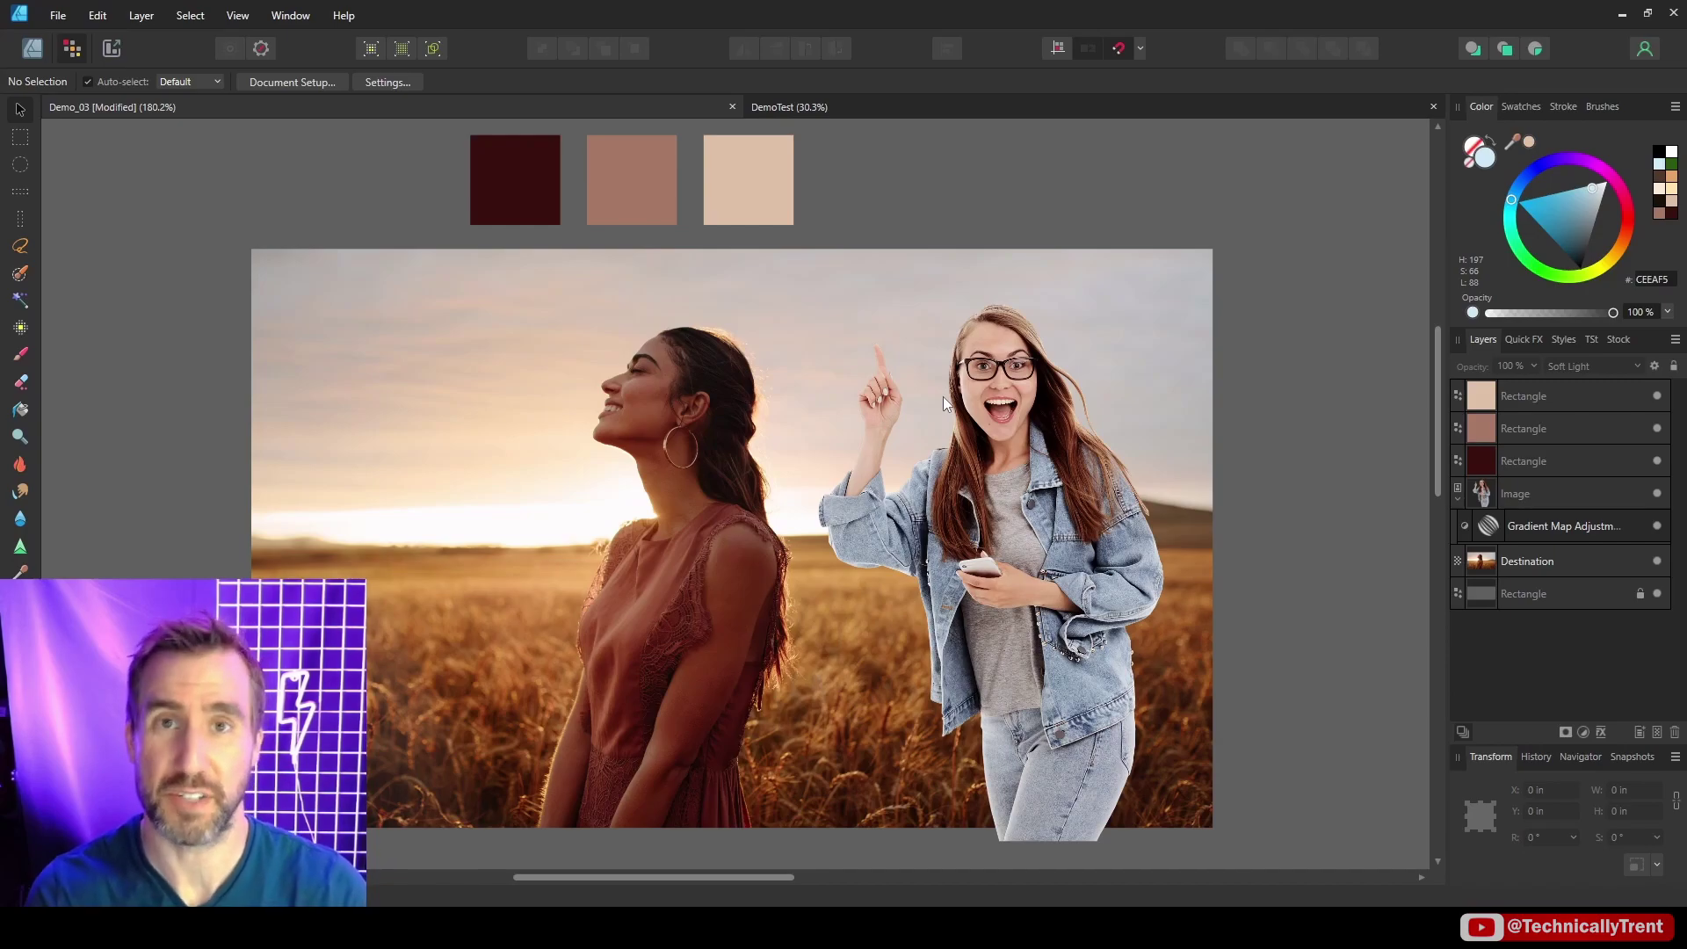
# - Add a Curves adjustment to the cut-out woman and adjust its upper curve point
pyautogui.hotkey('ctrl', 'm')
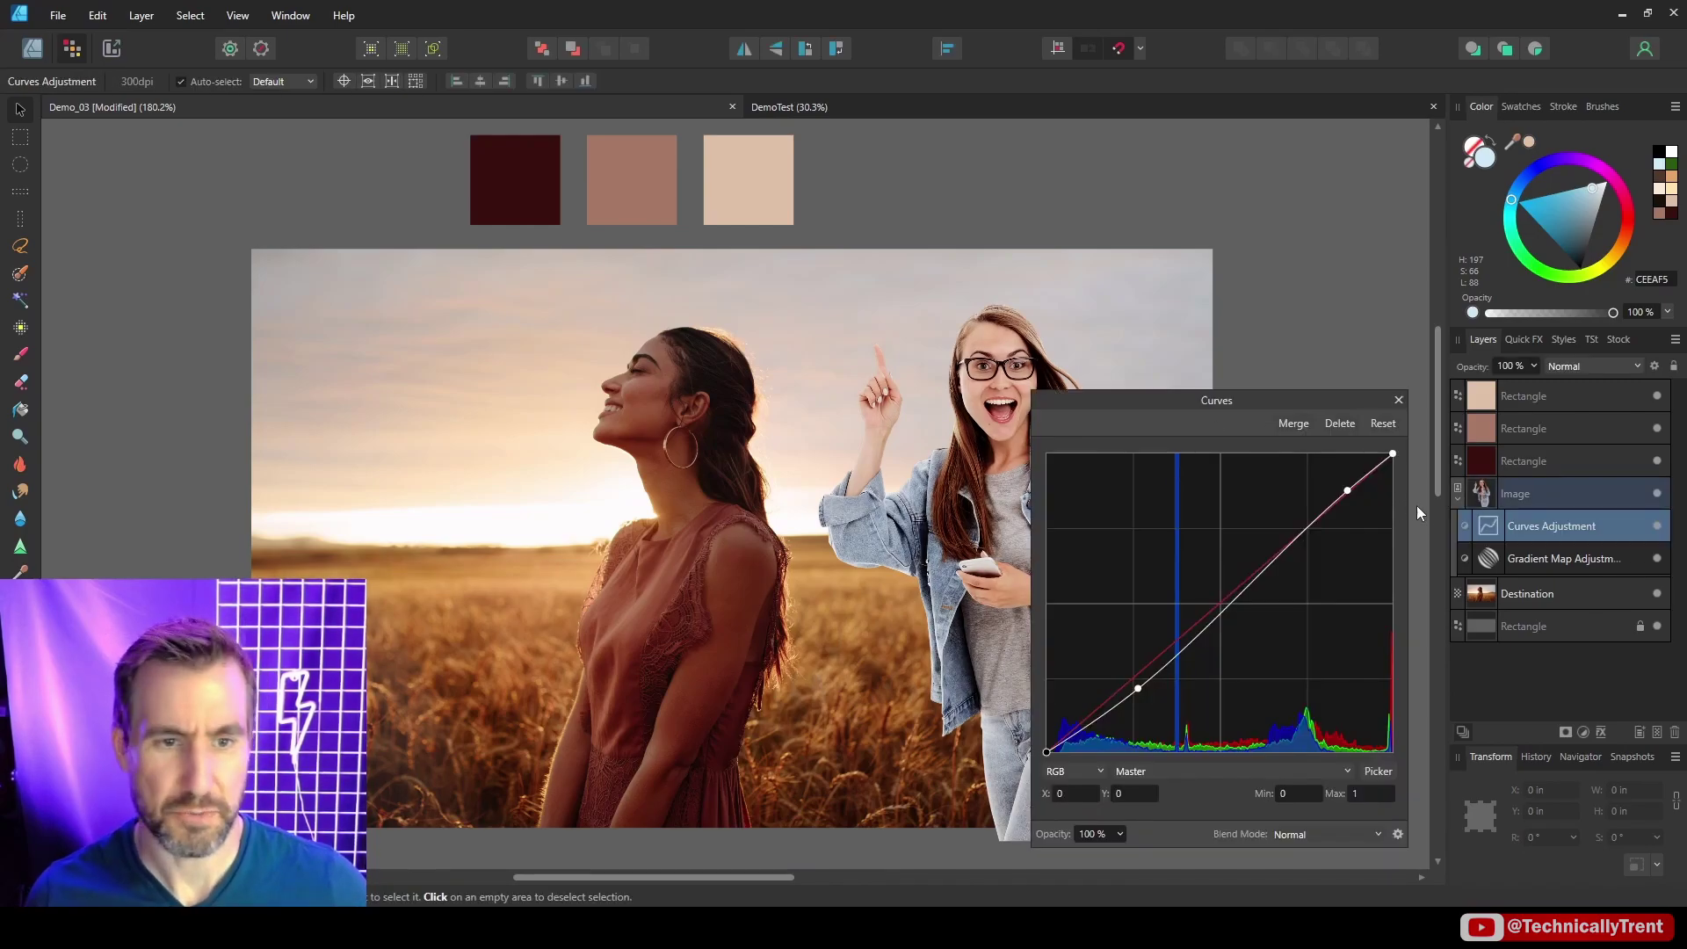
pyautogui.click(1399, 400)
pyautogui.doubleClick(1489, 526)
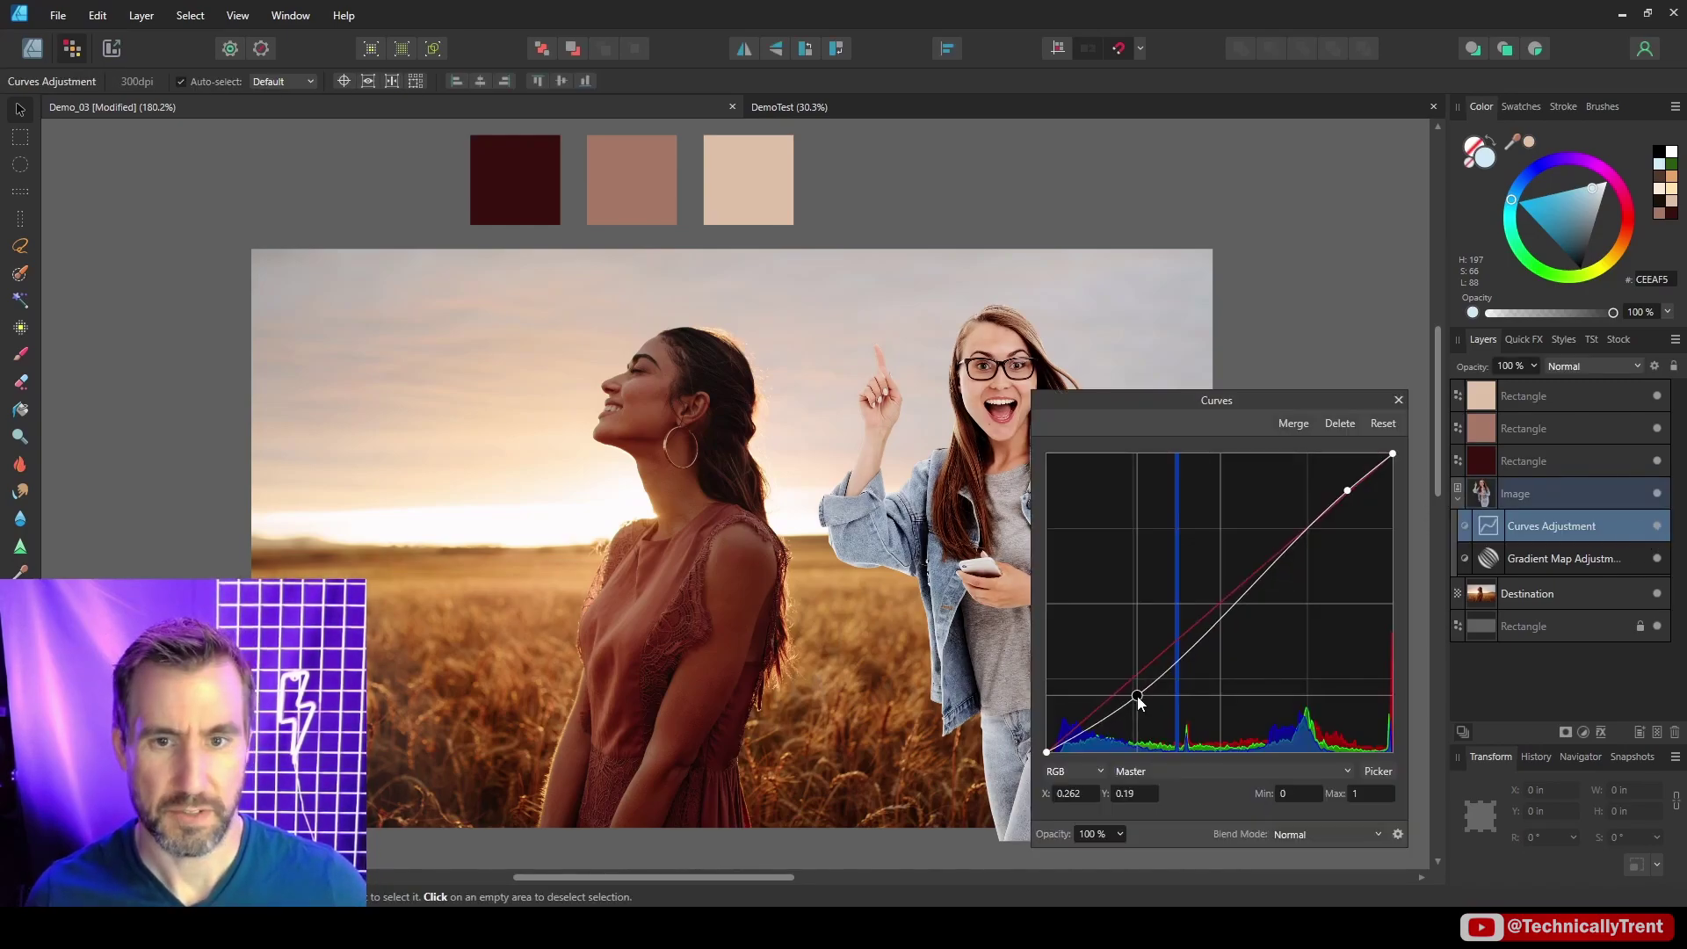
pyautogui.click(1347, 490)
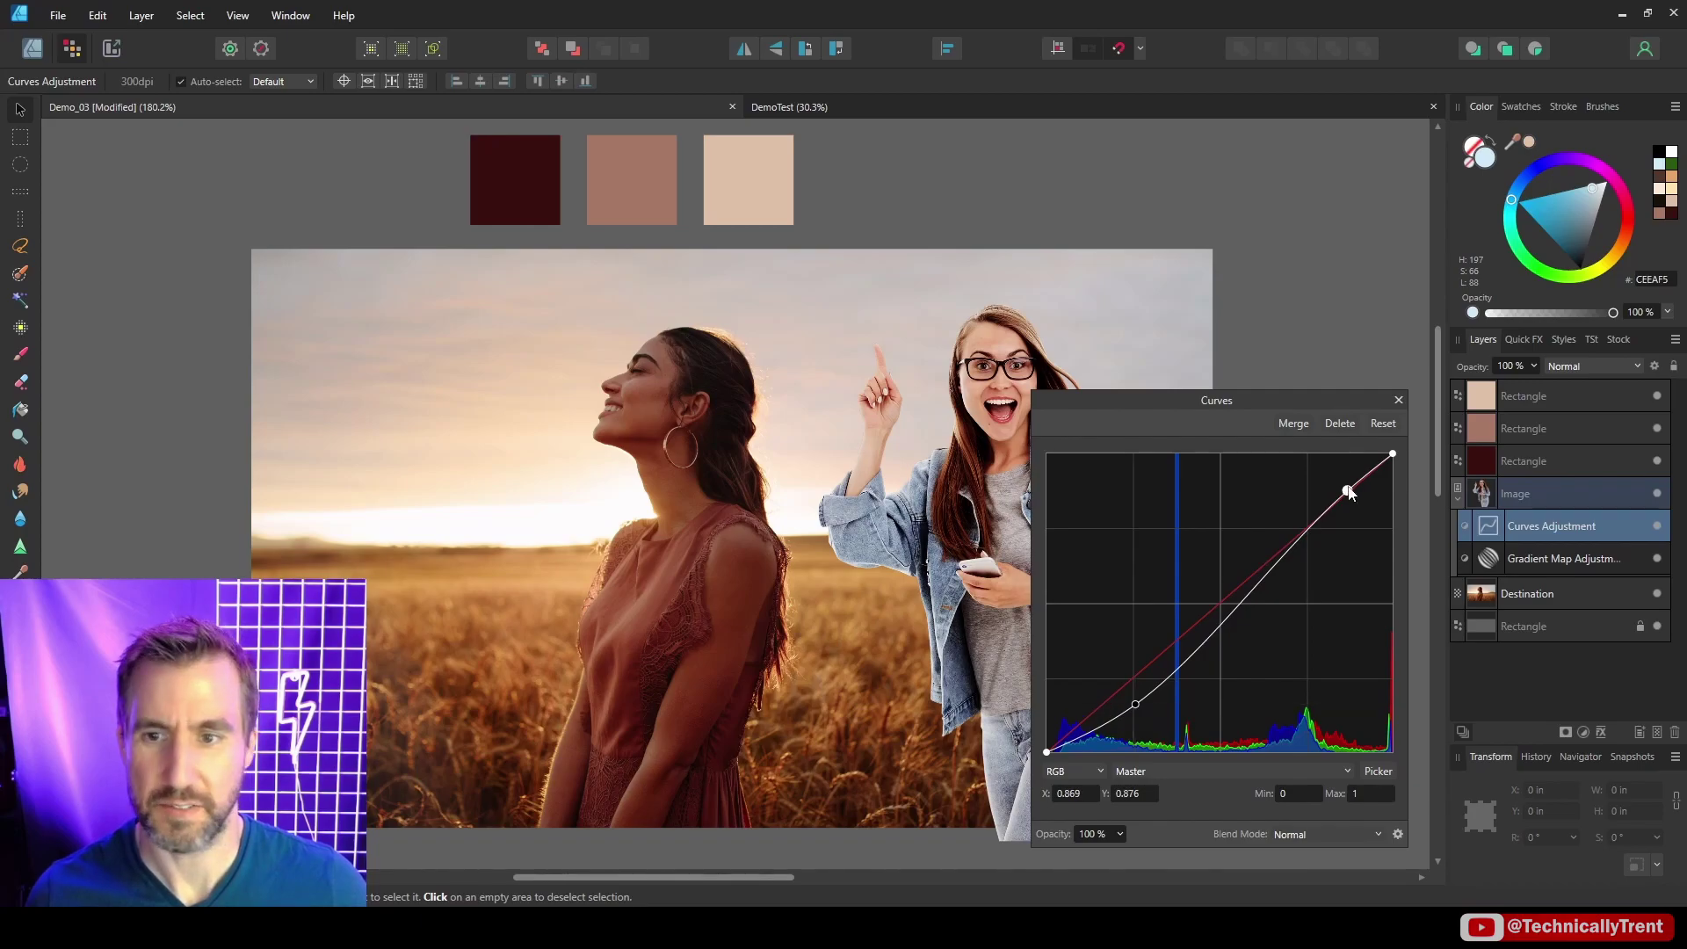
pyautogui.click(1400, 400)
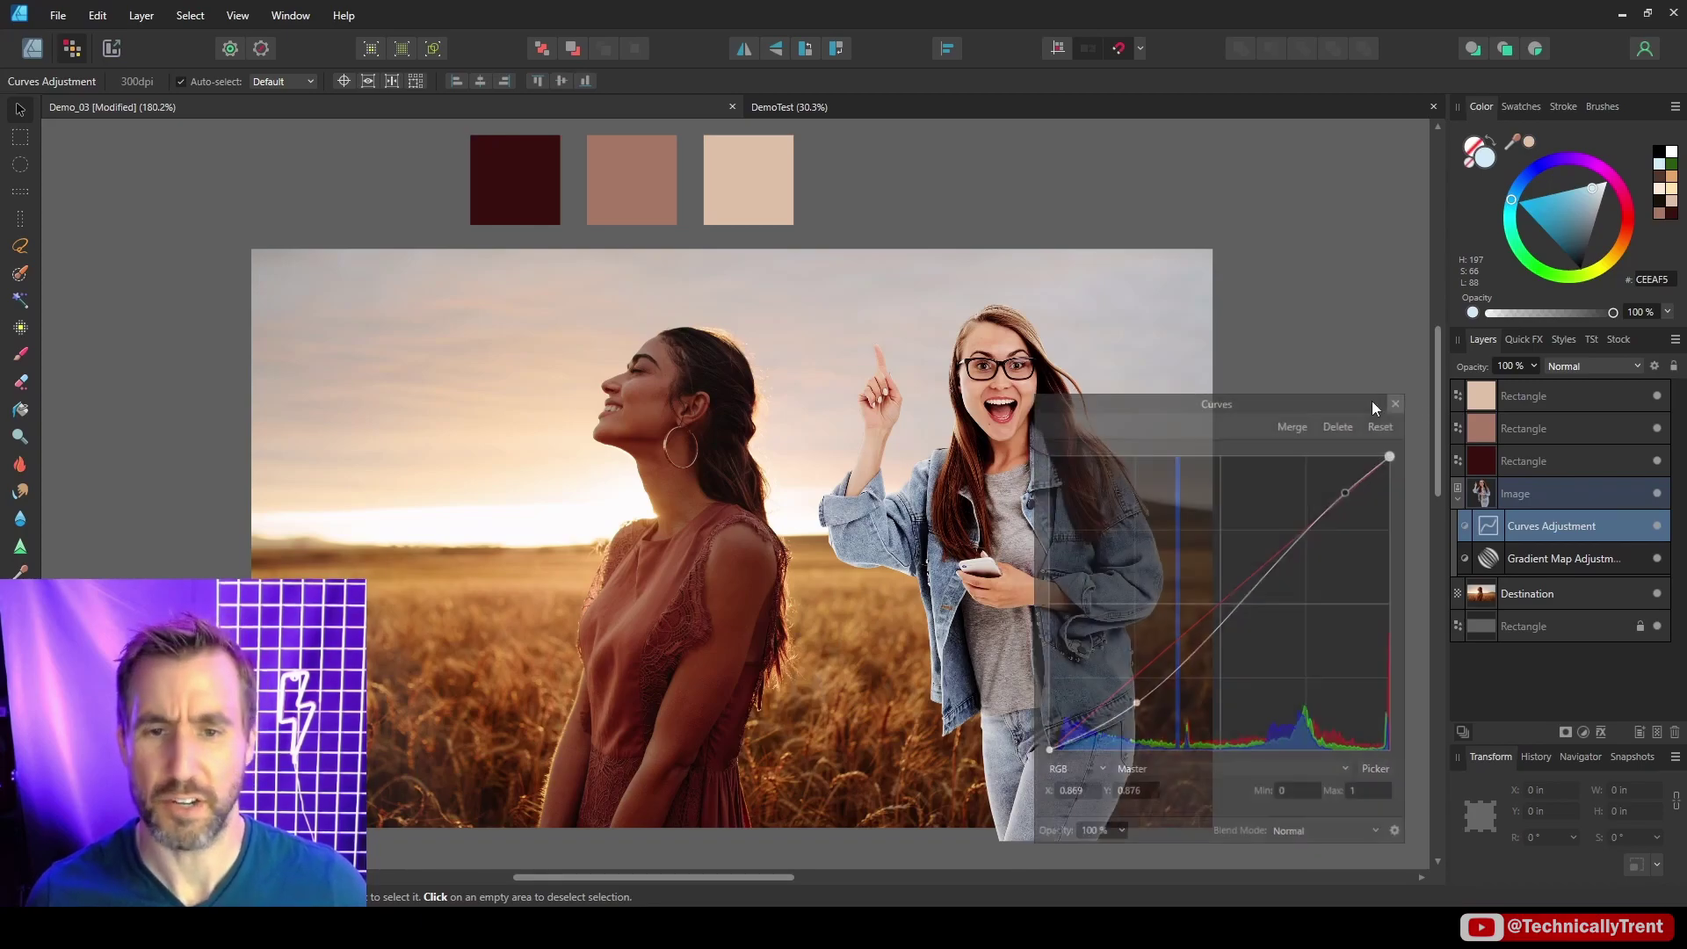